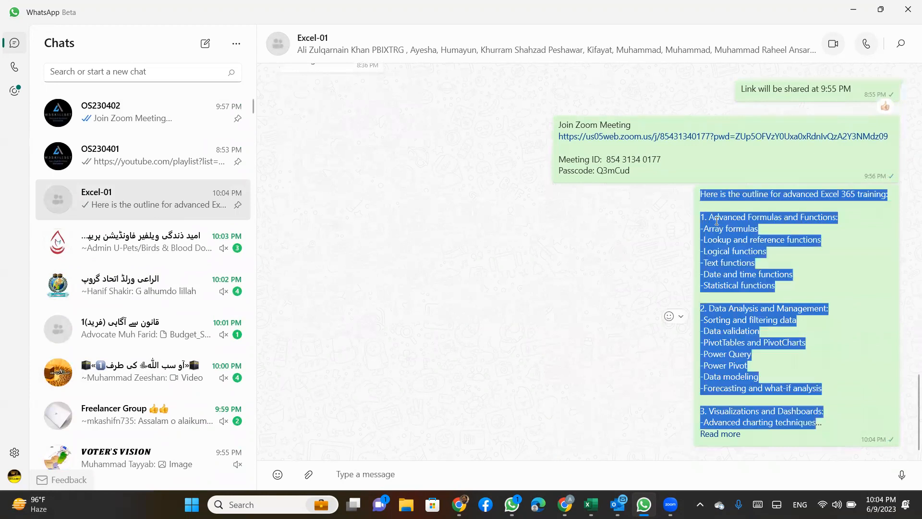
# Expand the advanced Excel 365 training outline in the Excel-01 chat and examine its sections through Collaborating and Sharing.
pyautogui.click(719, 242)
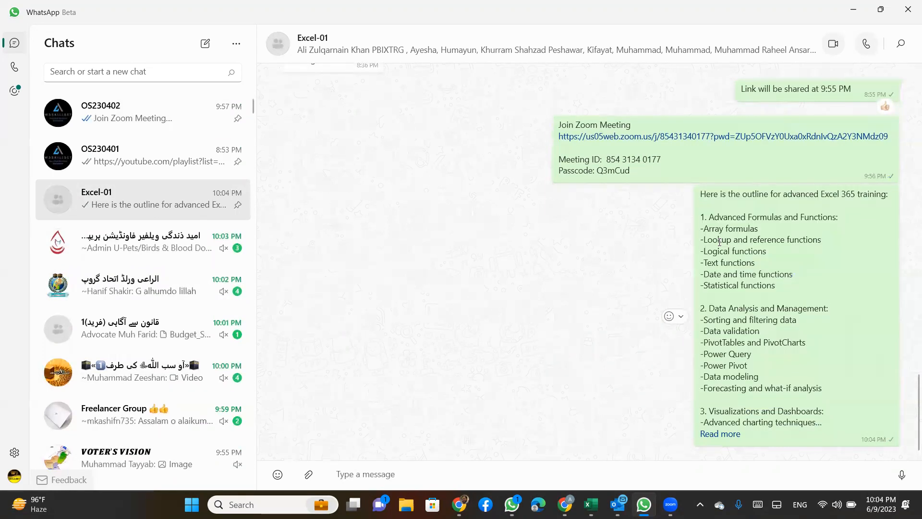
pyautogui.click(722, 434)
pyautogui.moveTo(706, 307); pyautogui.dragTo(836, 307)
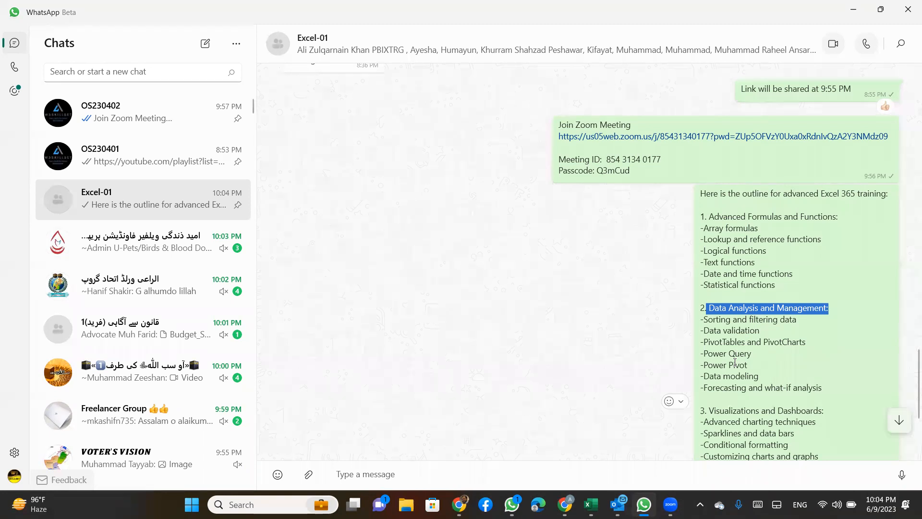
pyautogui.scroll(-3, 735, 363)
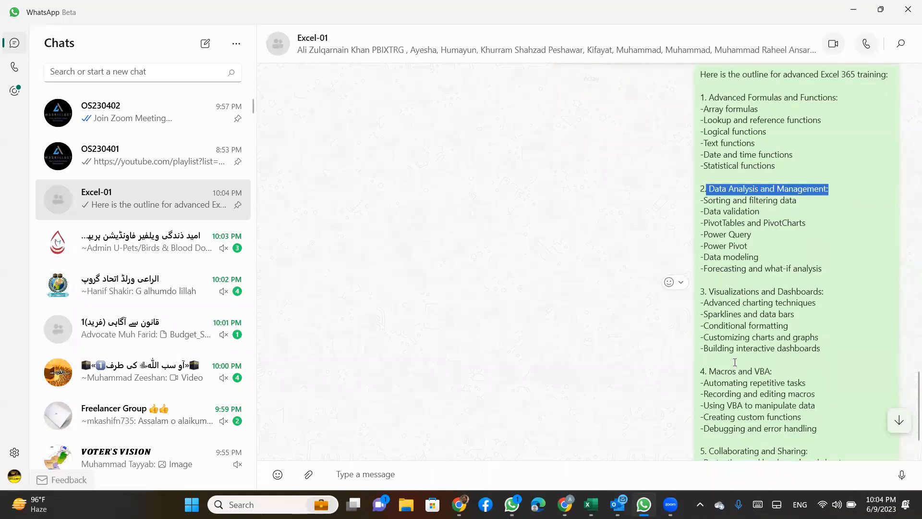
pyautogui.scroll(-1, 735, 362)
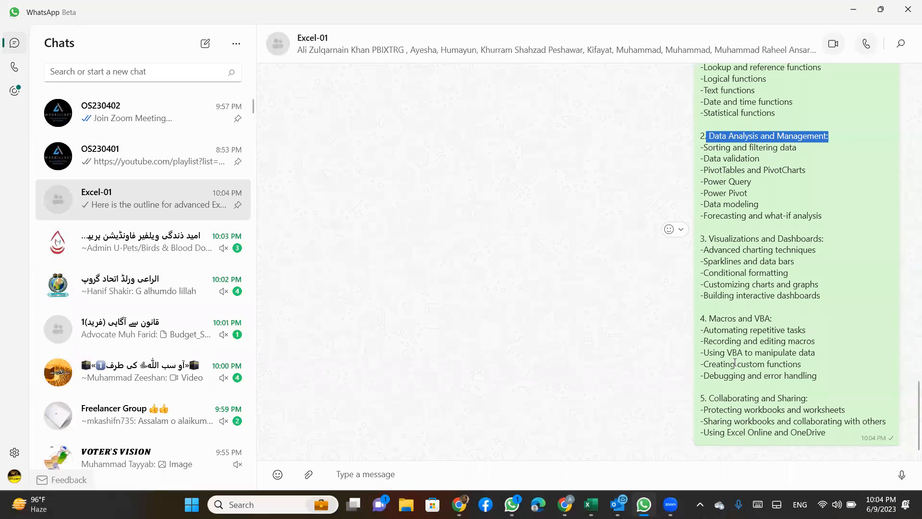
pyautogui.moveTo(706, 319); pyautogui.dragTo(848, 377)
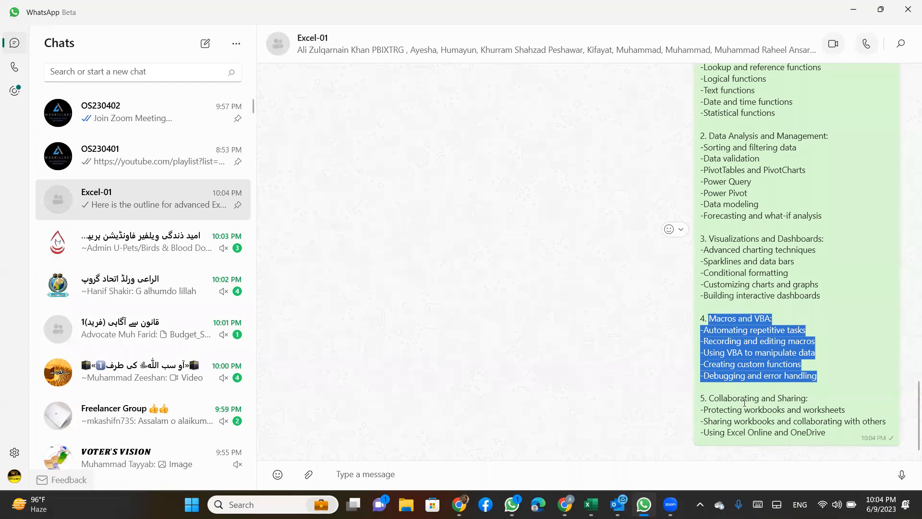
pyautogui.moveTo(712, 398); pyautogui.dragTo(825, 432)
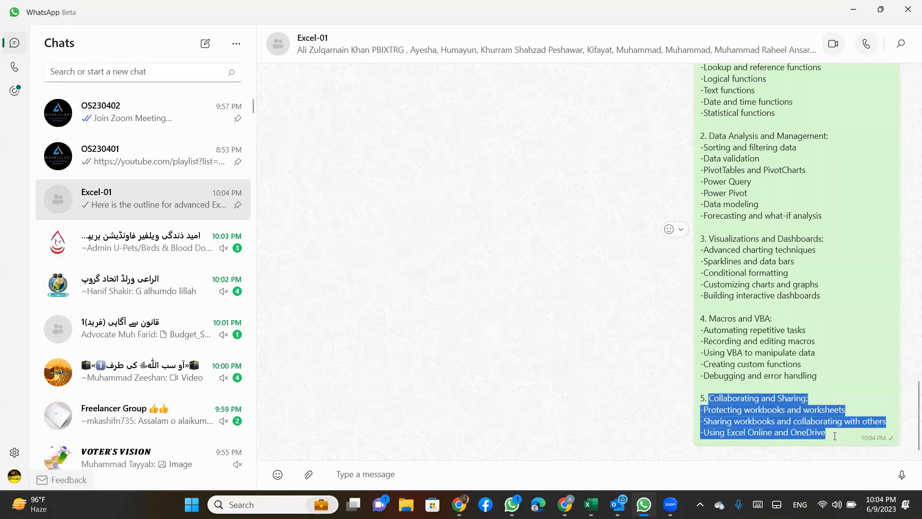
pyautogui.tripleClick(765, 418)
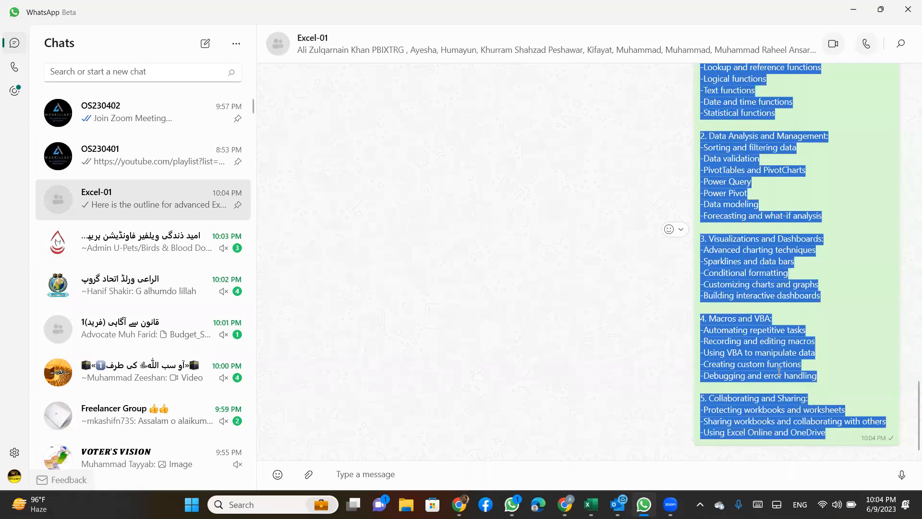
pyautogui.click(752, 405)
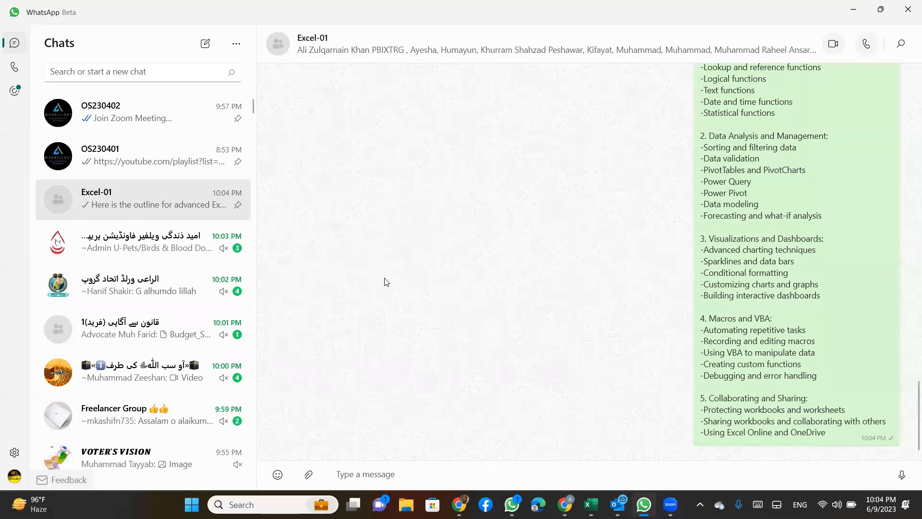
# Switch to the blank Book3 workbook in Excel and select cell L16.
pyautogui.moveTo(590, 504)
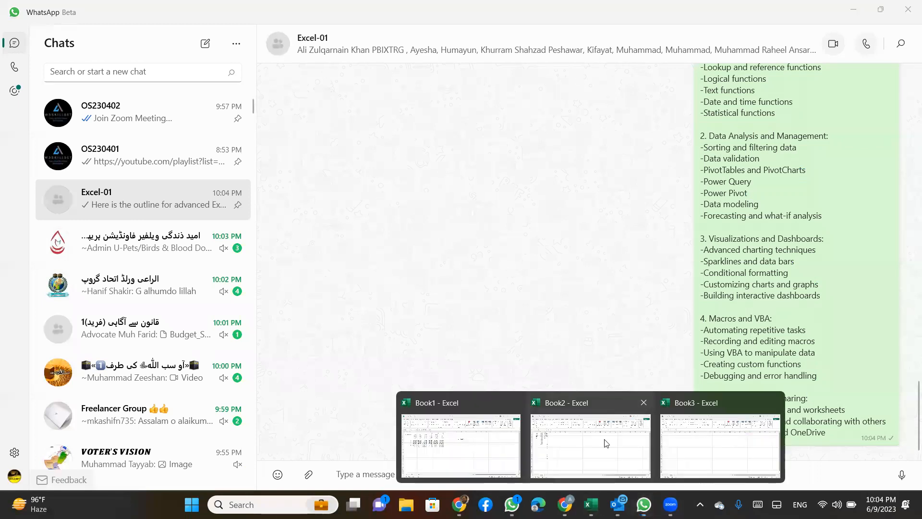
pyautogui.click(690, 440)
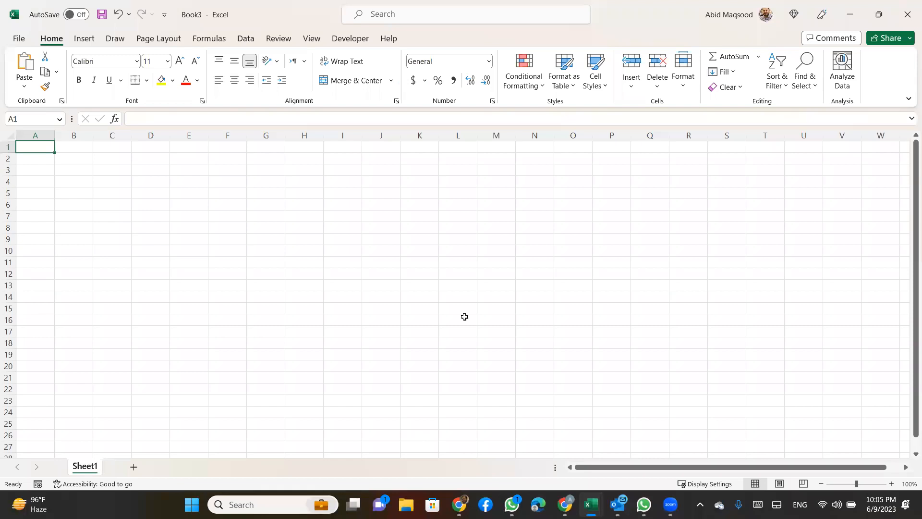
pyautogui.hotkey('ctrl', 'End')
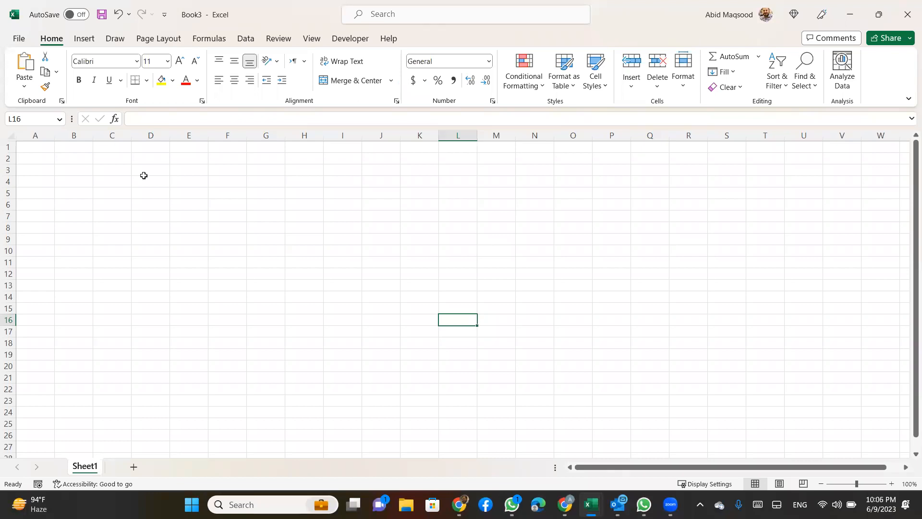
# Examine Book3's file information, including its full property list and the Version History prompt, without turning version history on.
pyautogui.click(17, 41)
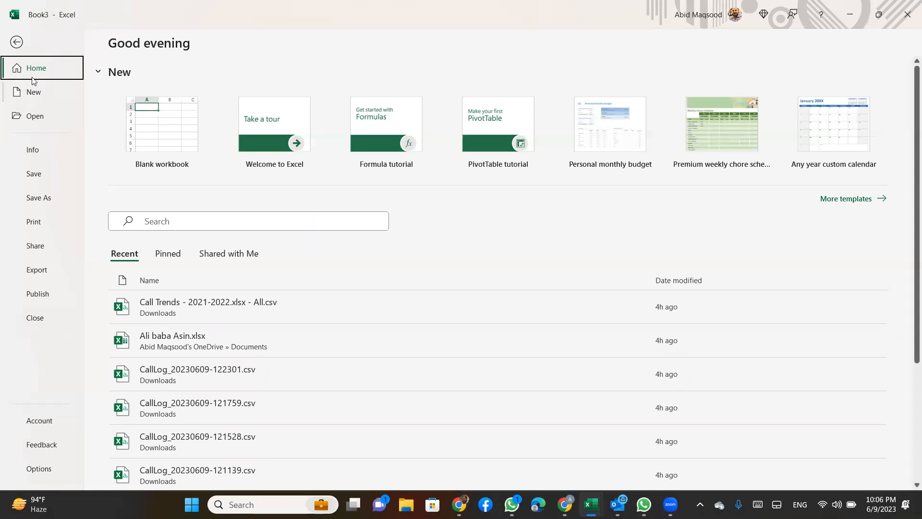
pyautogui.click(38, 150)
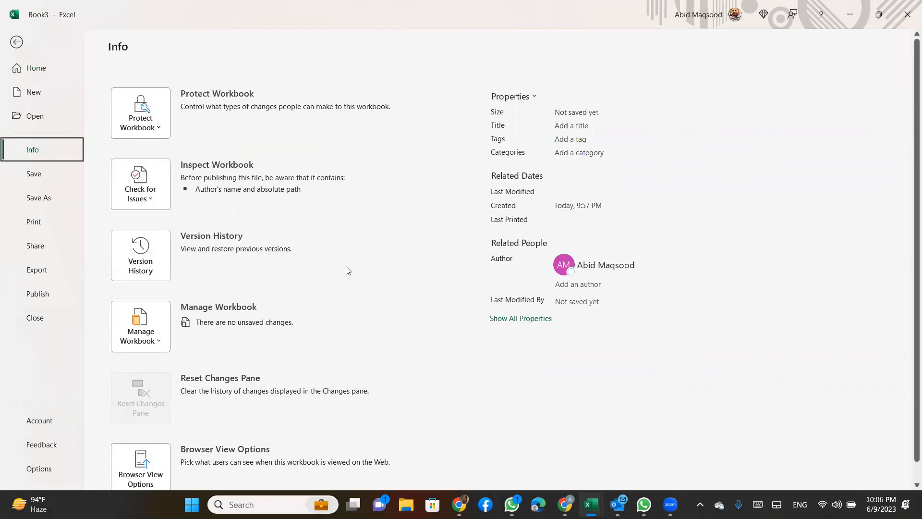
pyautogui.scroll(-1, 428, 300)
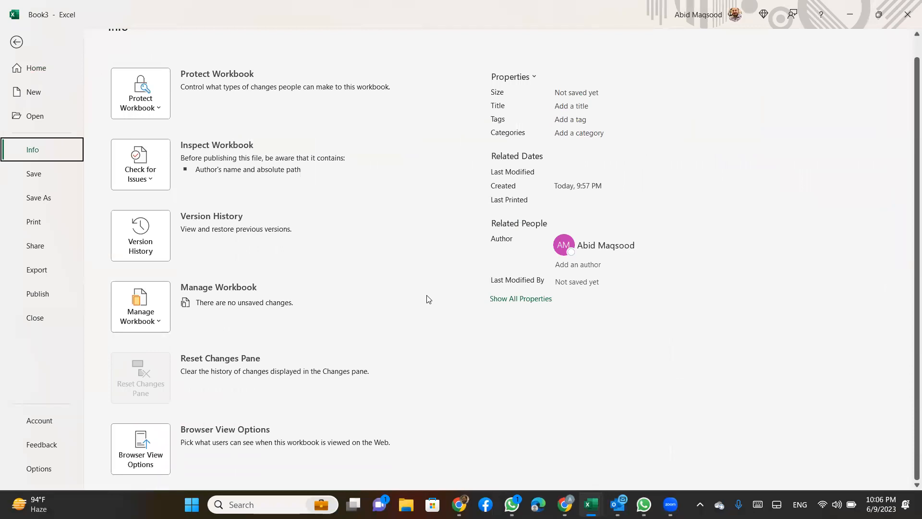
pyautogui.scroll(1, 429, 299)
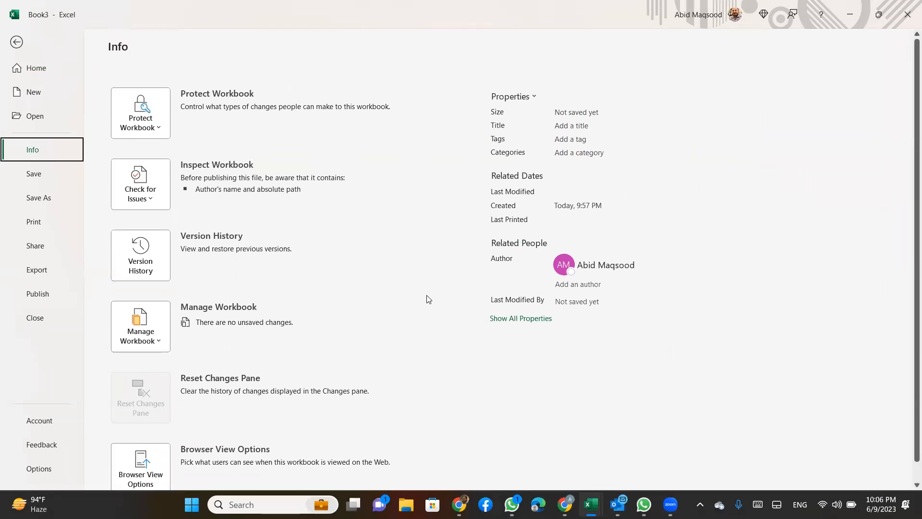
pyautogui.click(515, 323)
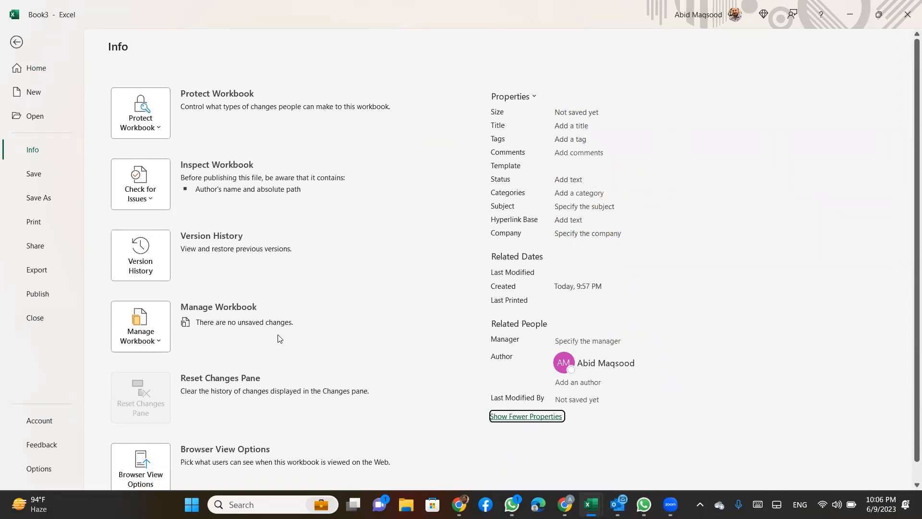
pyautogui.scroll(-1, 222, 275)
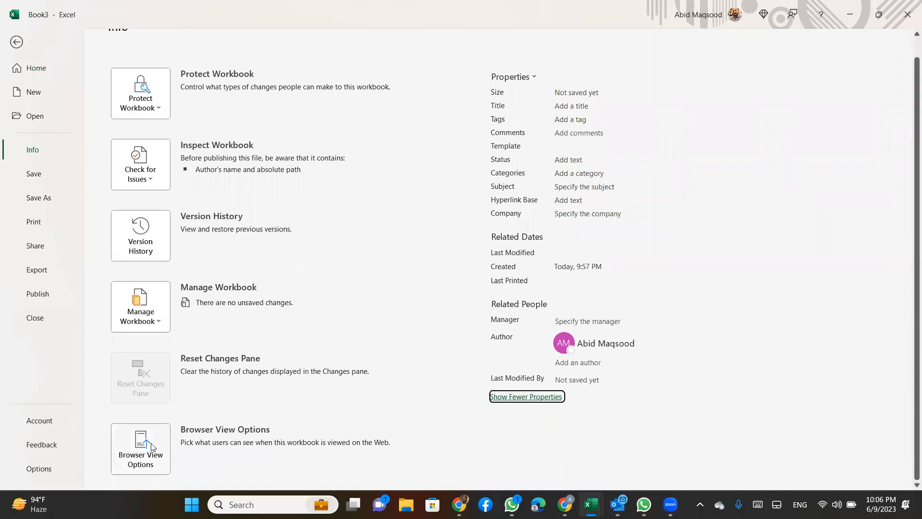
pyautogui.click(155, 234)
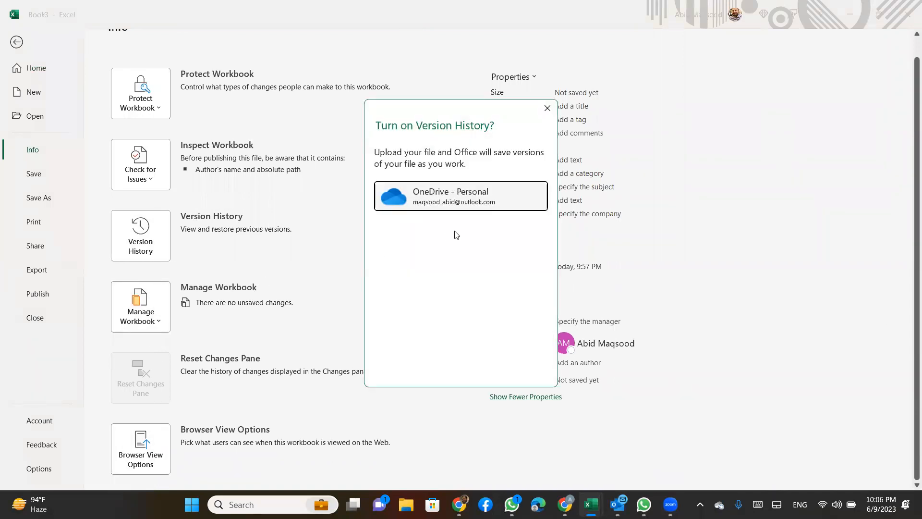
pyautogui.click(548, 106)
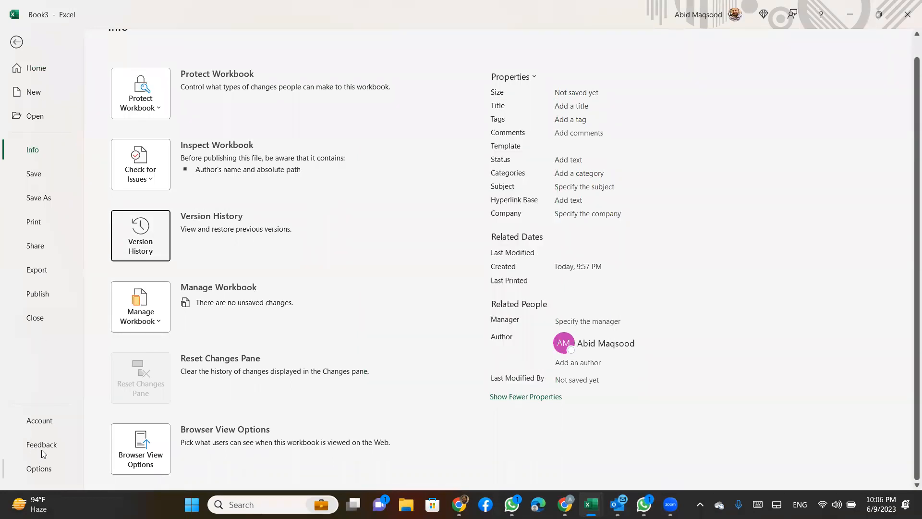
# View Excel's general options without changing them, and examine the account and product information before returning to the worksheet.
pyautogui.click(37, 469)
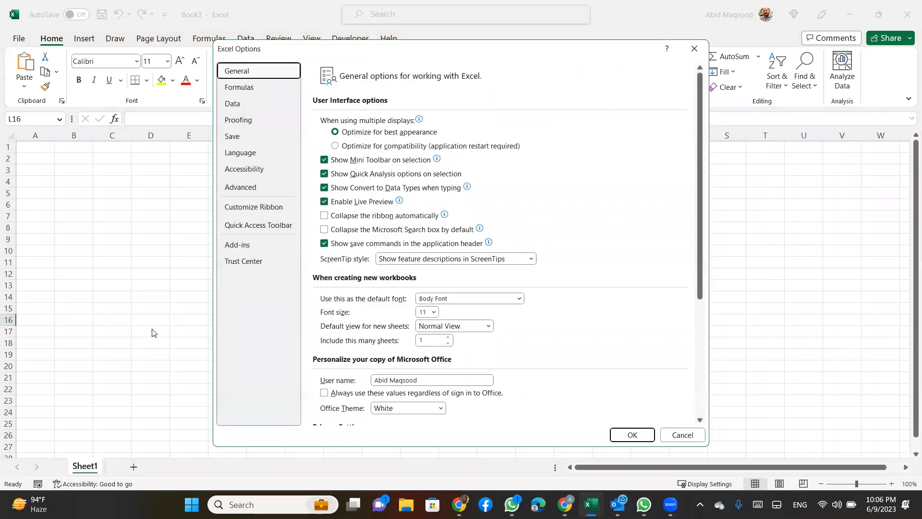
pyautogui.click(682, 435)
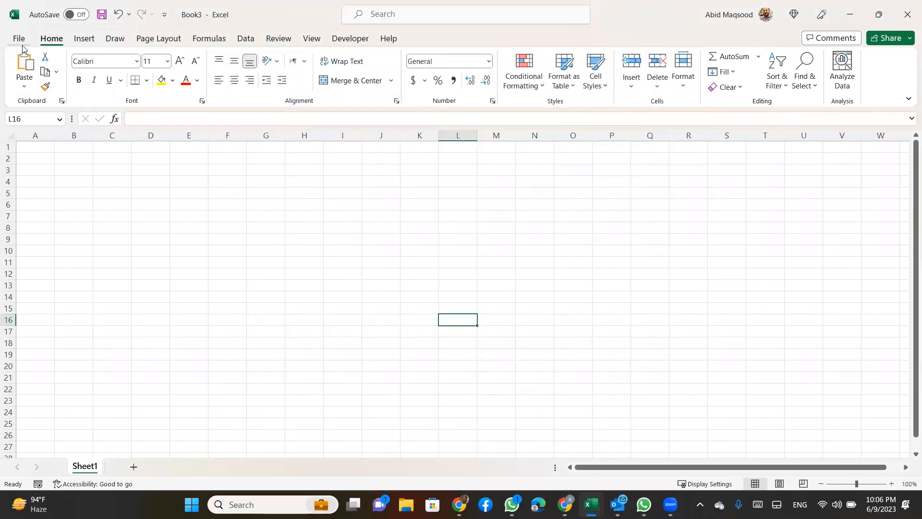
pyautogui.click(19, 38)
pyautogui.click(38, 427)
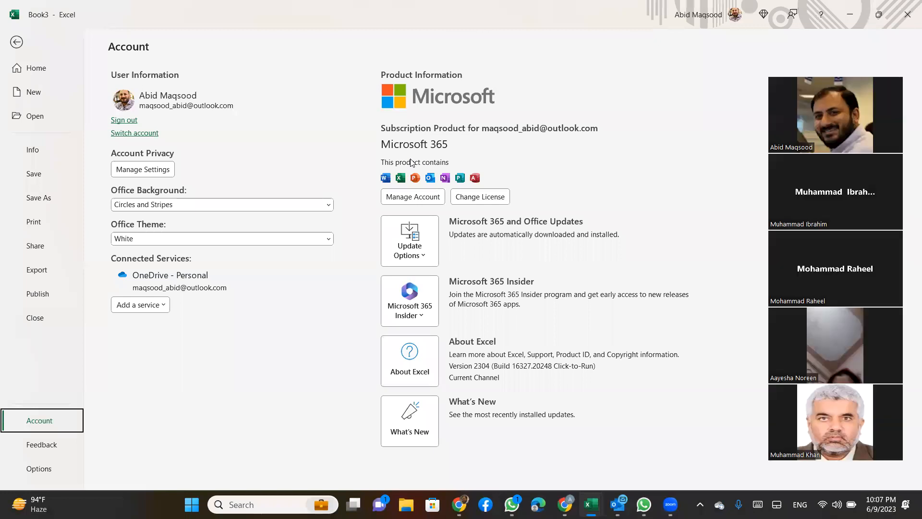
pyautogui.click(18, 42)
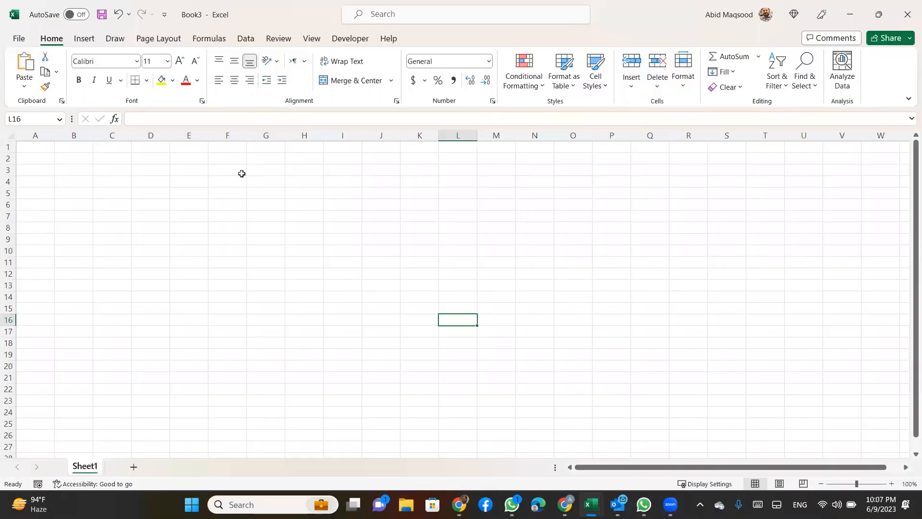
# Select cell A1 and view the commands available for customizing the Quick Access Toolbar.
pyautogui.click(51, 155)
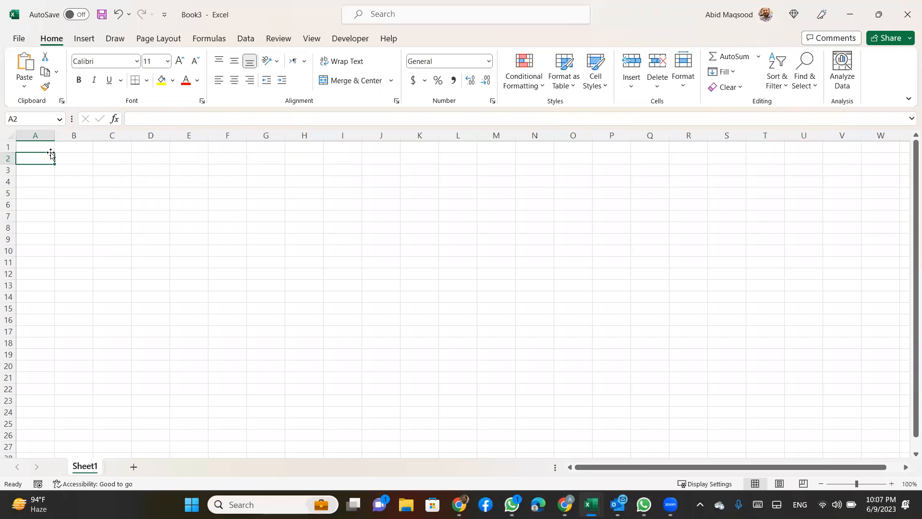
pyautogui.click(40, 148)
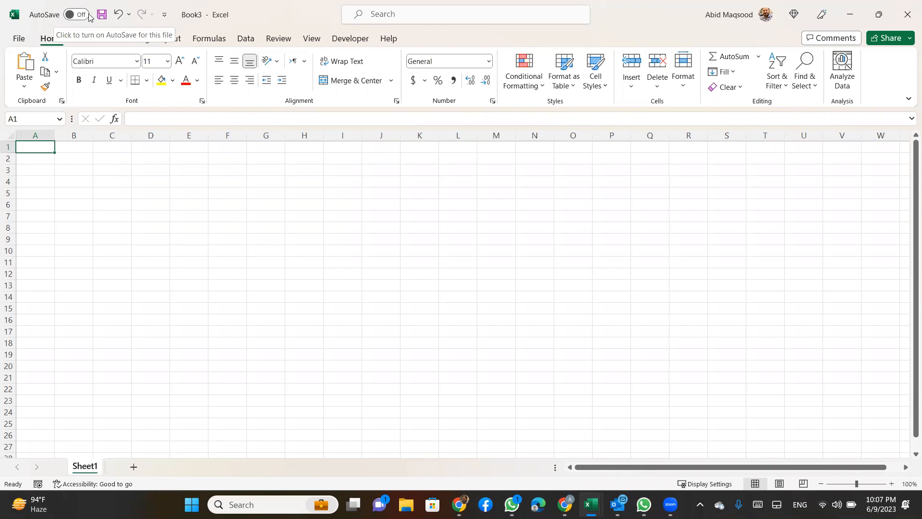
pyautogui.click(165, 16)
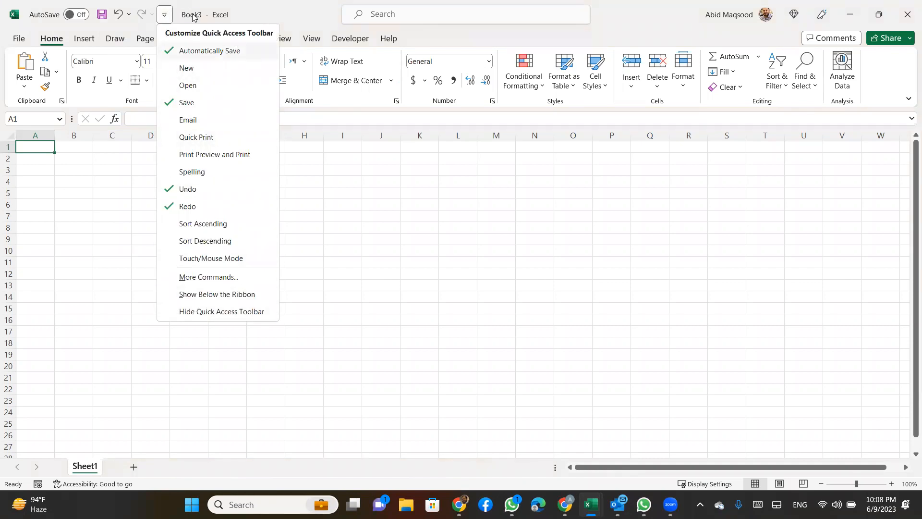
# Look at the save dialog for Book3 without saving, and view the suggested actions of Excel's search.
pyautogui.hotkey('ctrl', 's')
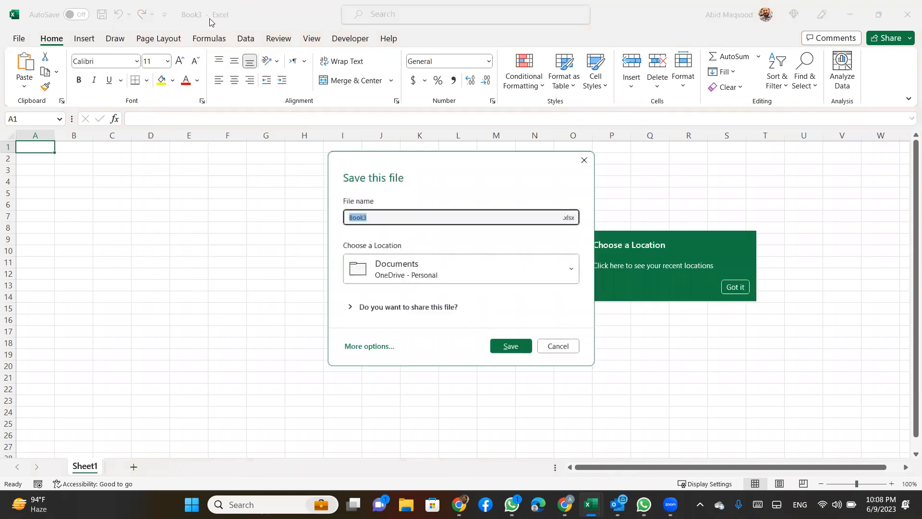
pyautogui.click(557, 351)
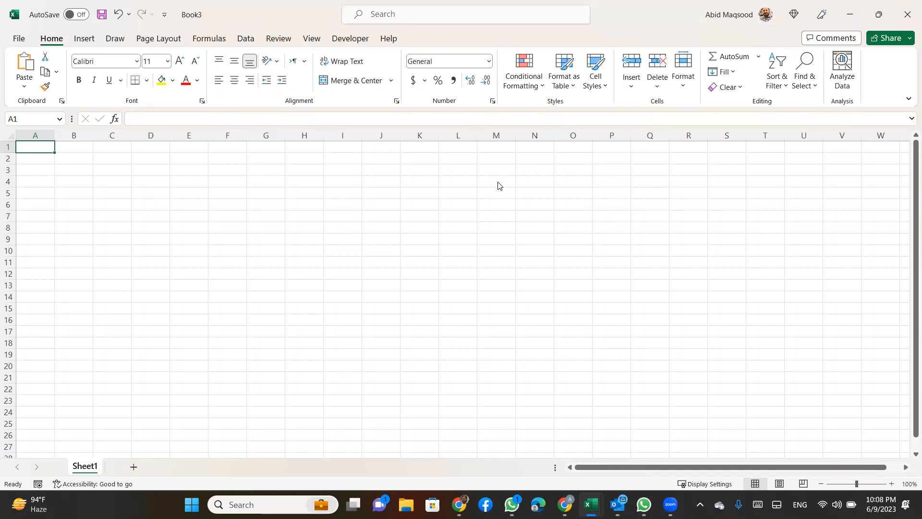
pyautogui.click(611, 112)
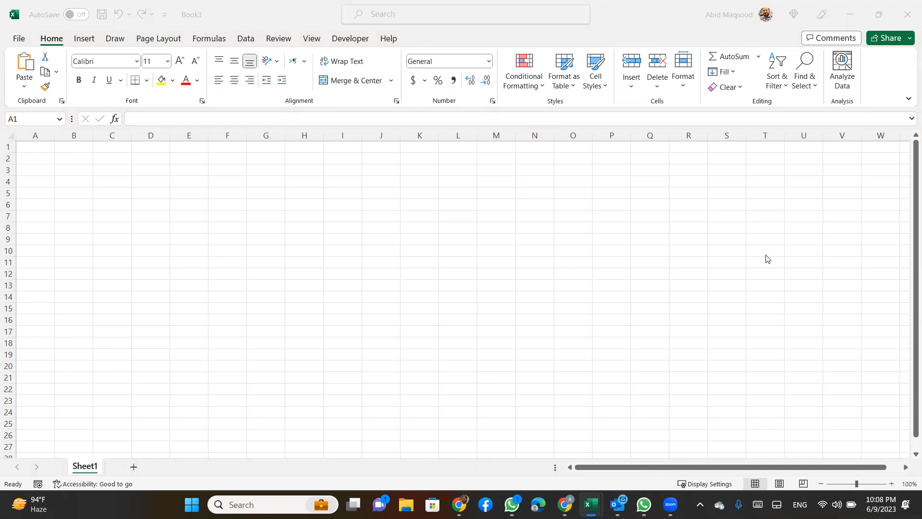
pyautogui.click(633, 7)
pyautogui.click(383, 14)
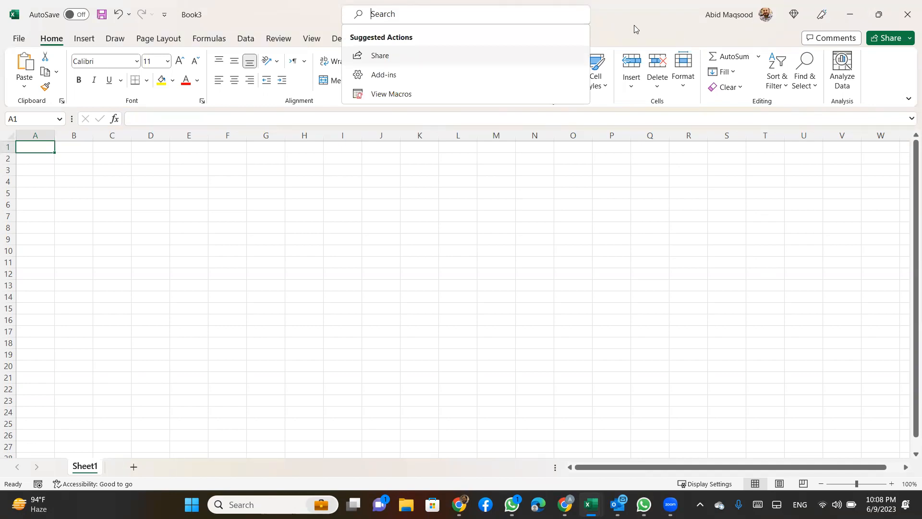
pyautogui.click(605, 17)
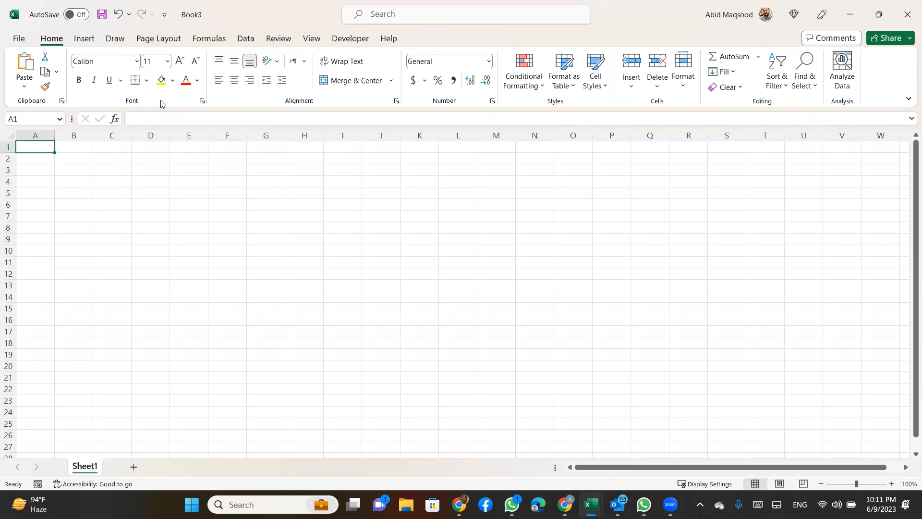
# Start entering the sample text kjfkhflhfldshflkhl in cell E3 and discard the entry.
pyautogui.click(176, 167)
pyautogui.write('kjfkhflhfldshflkhl')
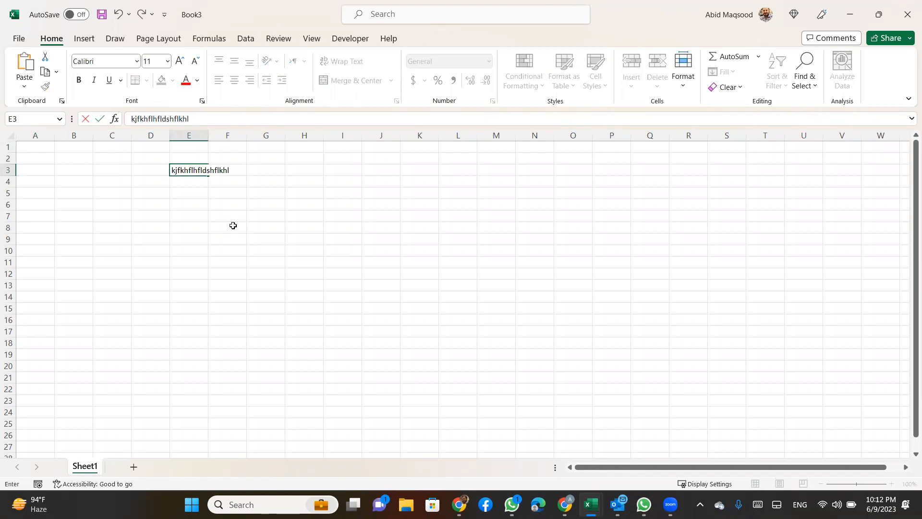
pyautogui.press('Escape')
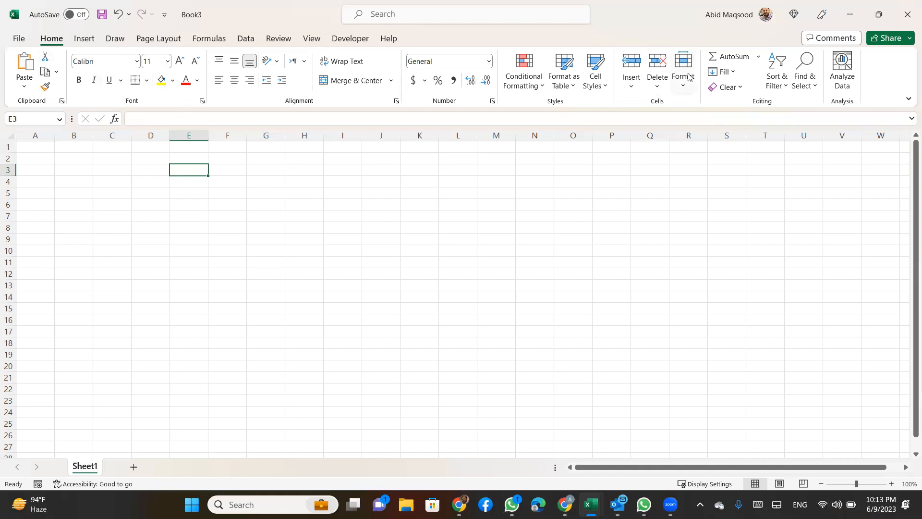
# View the insert, draw, page layout, formulas, data and review commands, dismissing the notice about changed comments.
pyautogui.click(85, 40)
pyautogui.click(114, 40)
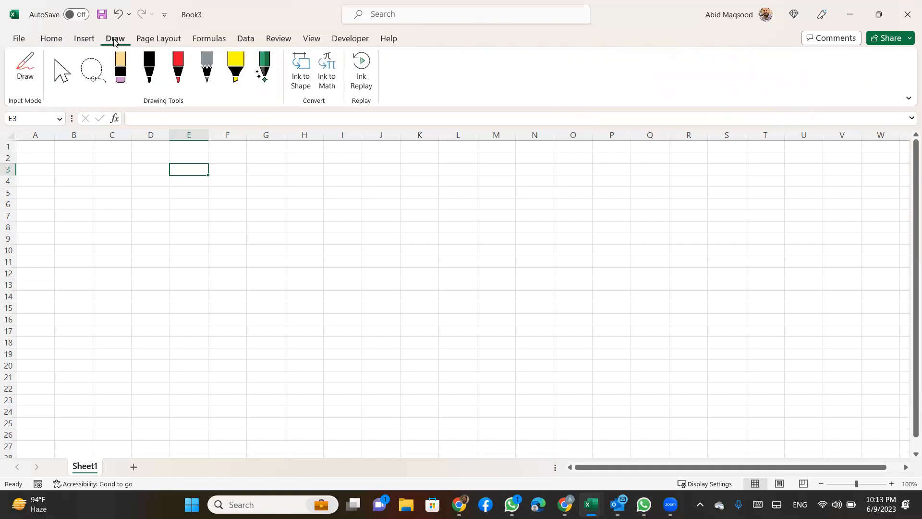
pyautogui.click(190, 39)
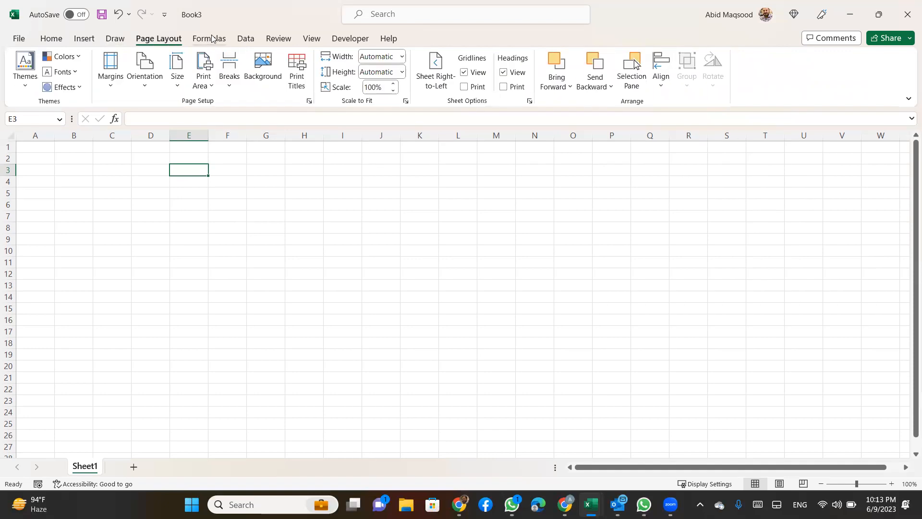
pyautogui.click(212, 38)
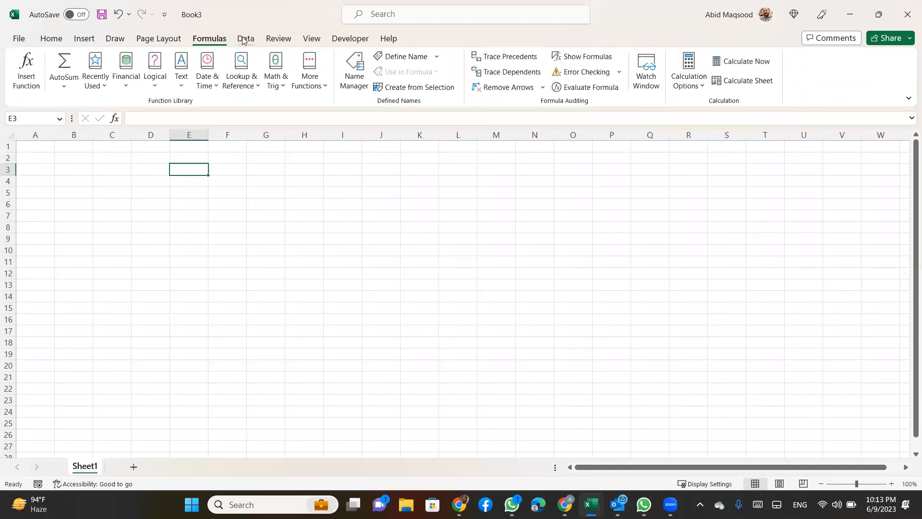
pyautogui.click(244, 40)
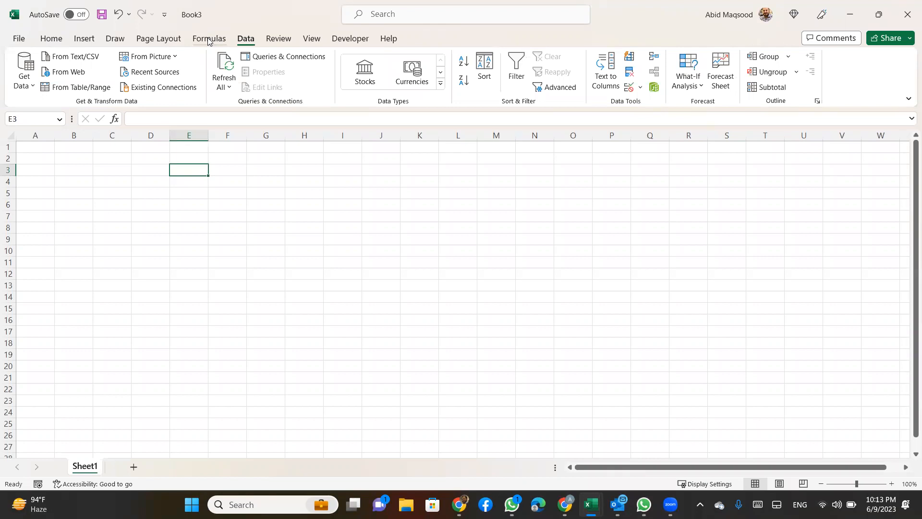
pyautogui.click(282, 40)
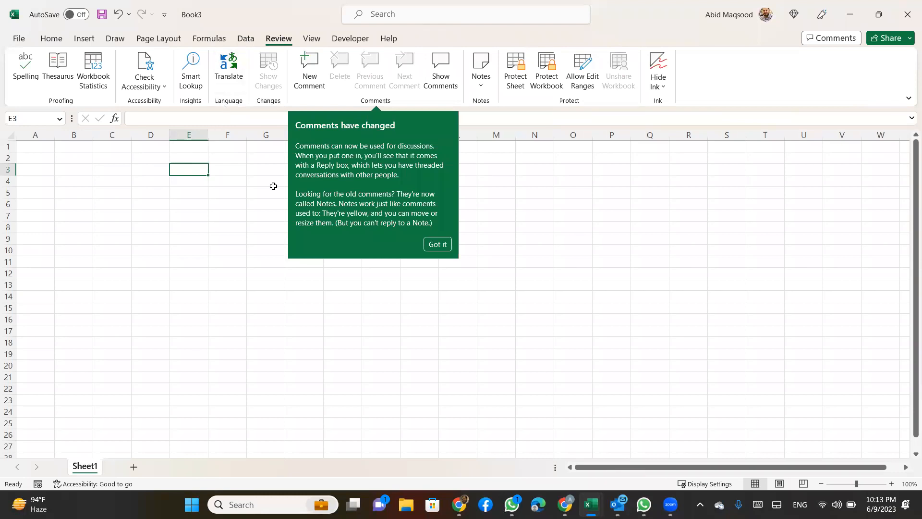
pyautogui.click(430, 246)
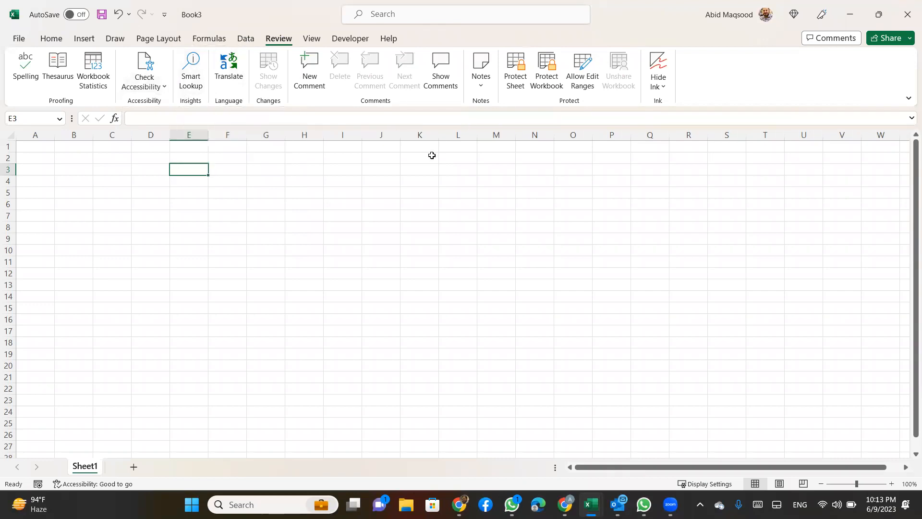
# View the view and developer commands, and examine the macro security settings without changing them.
pyautogui.click(311, 42)
pyautogui.click(348, 40)
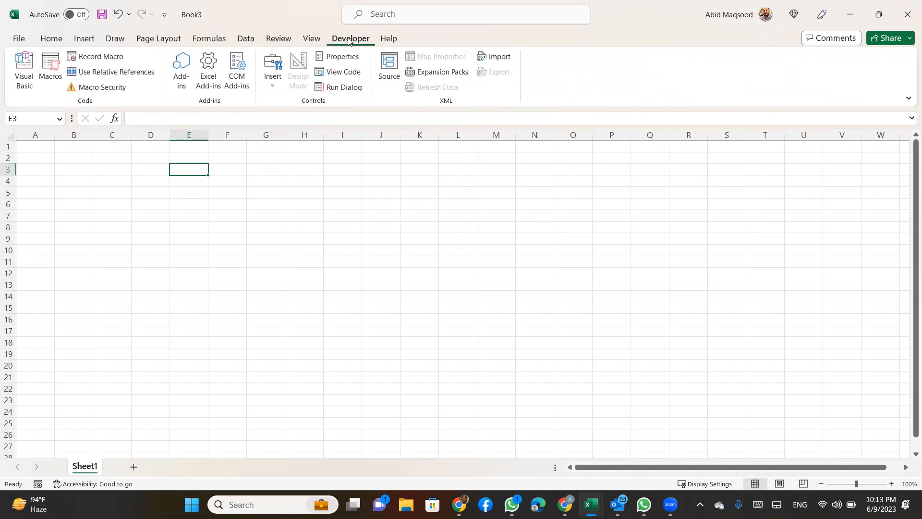
pyautogui.click(103, 89)
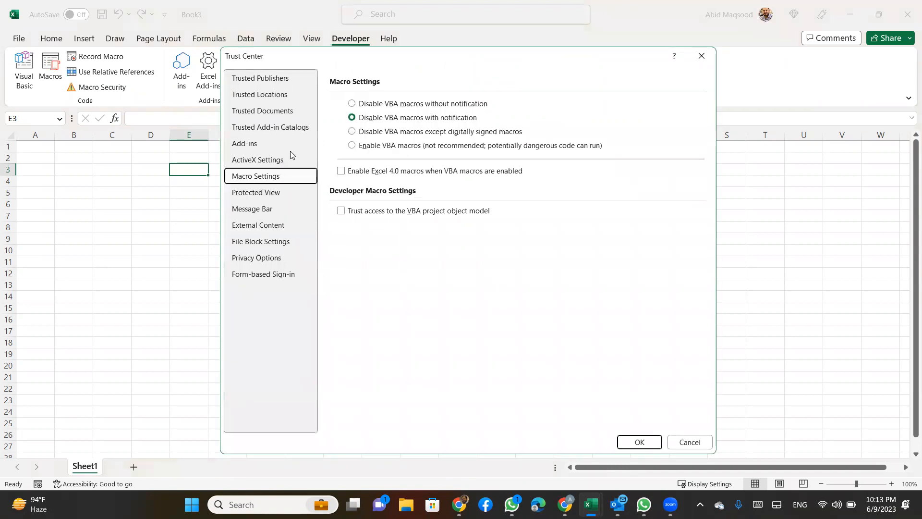
pyautogui.click(688, 443)
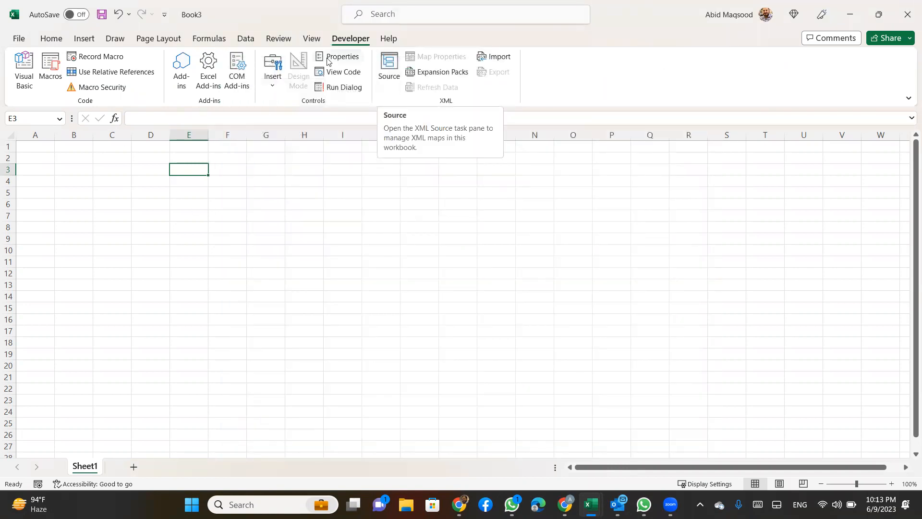
# Return to the home commands and examine the Customize the Ribbon options, leaving the main tabs as they are.
pyautogui.click(51, 38)
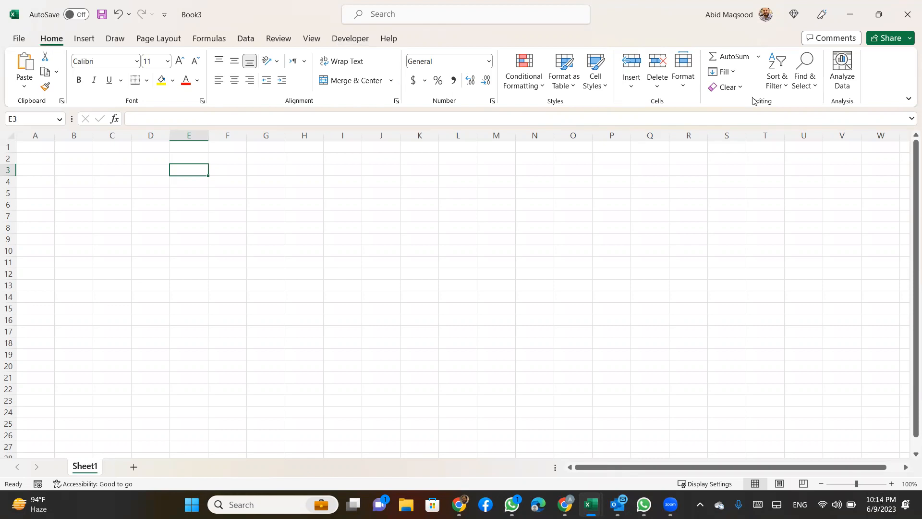
pyautogui.click(909, 99)
pyautogui.click(892, 79)
pyautogui.rightClick(892, 74)
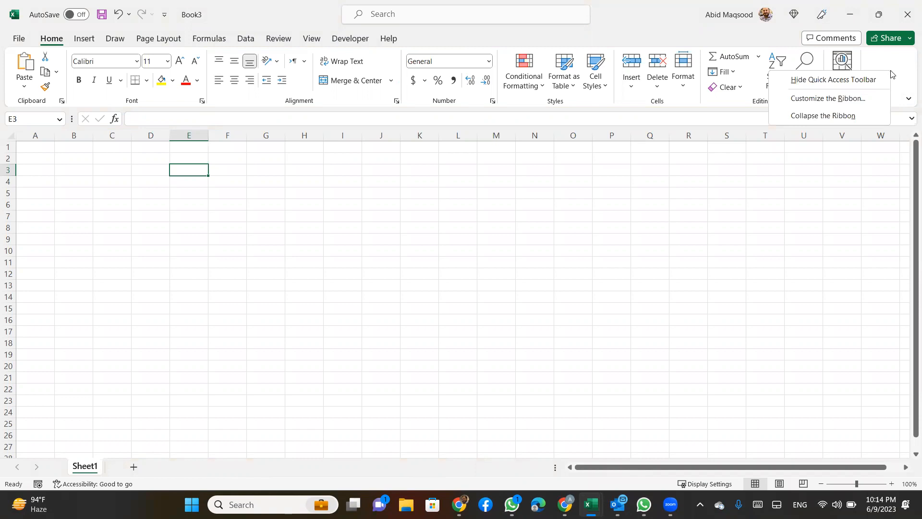
pyautogui.click(833, 99)
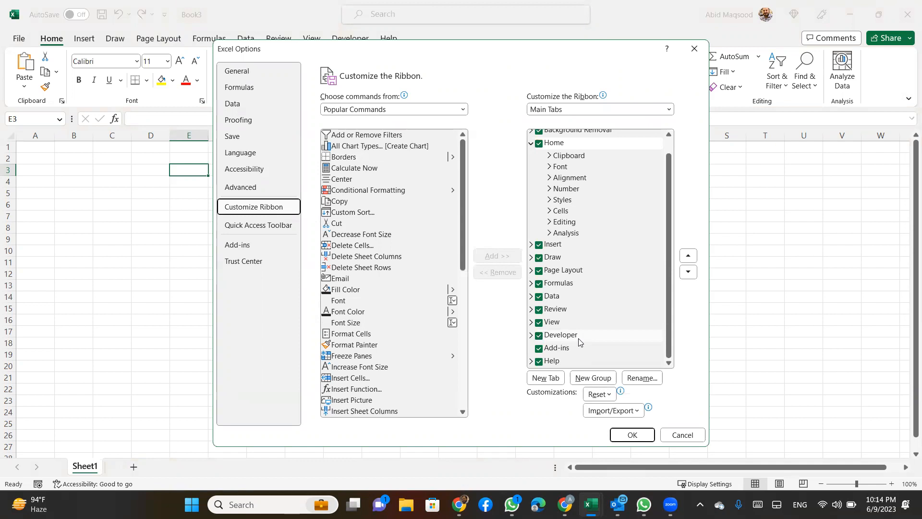
pyautogui.click(638, 435)
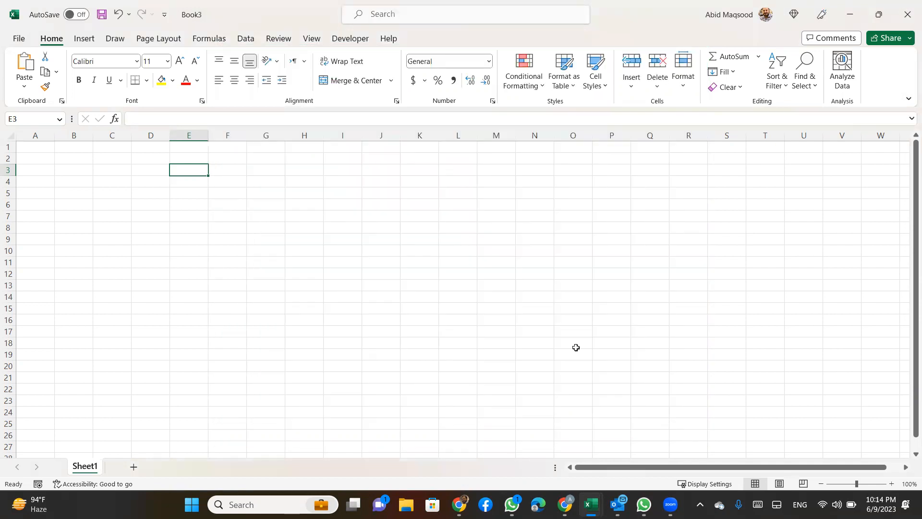
# Enable the Microsoft Data Streamer, Power Map and Power Pivot COM add-ins, and view the Power Pivot commands before returning to the home commands.
pyautogui.click(355, 41)
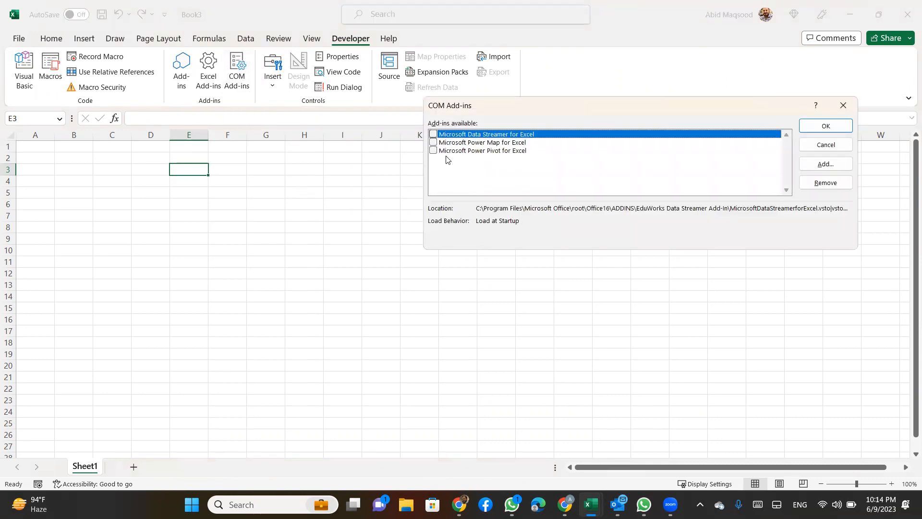
pyautogui.click(432, 135)
pyautogui.click(433, 143)
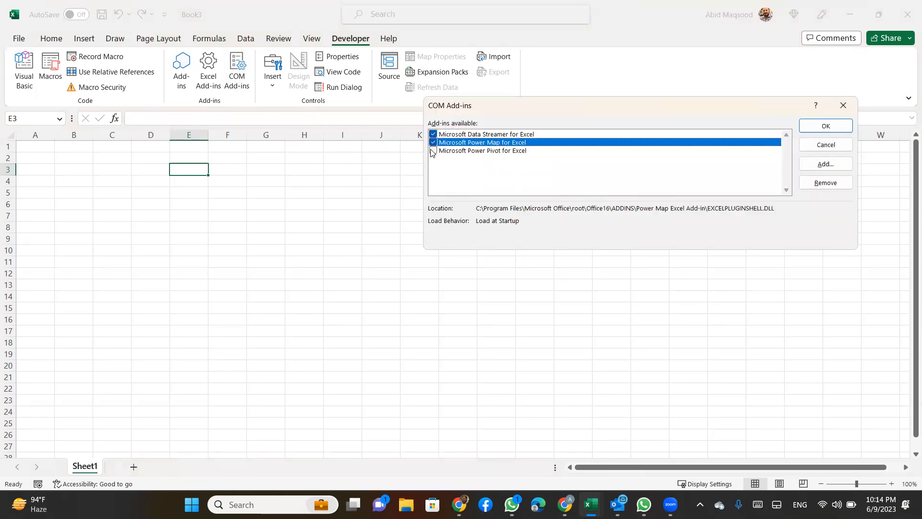
pyautogui.click(433, 150)
pyautogui.click(821, 126)
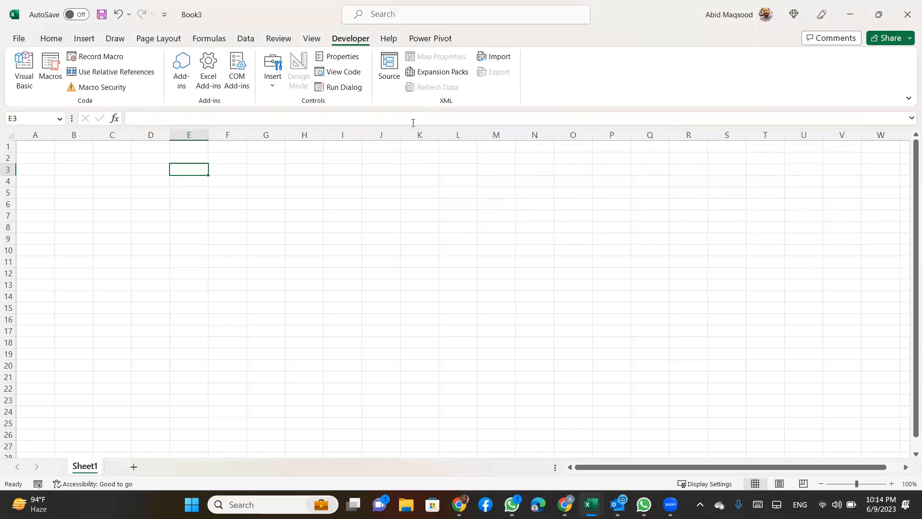
pyautogui.click(431, 38)
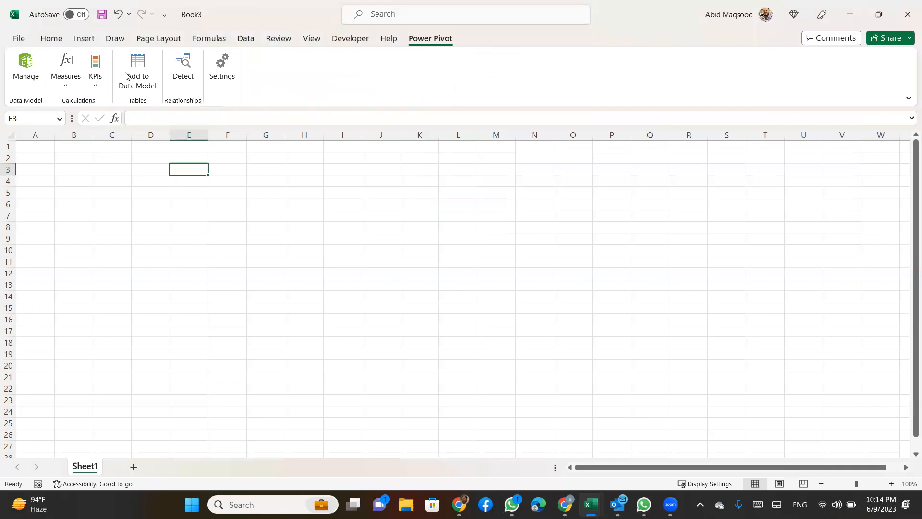
pyautogui.click(62, 42)
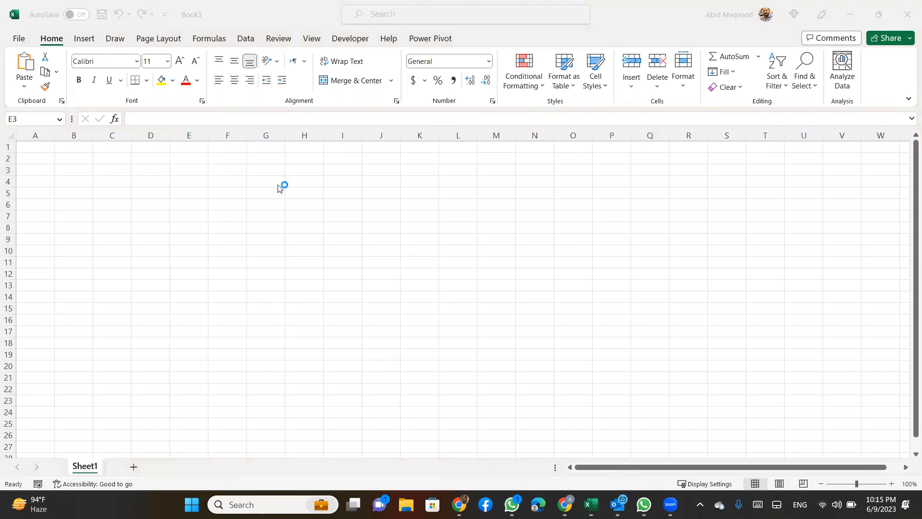
# Switch to File Explorer and search the OneDrive Downloads folder for global.
pyautogui.click(255, 247)
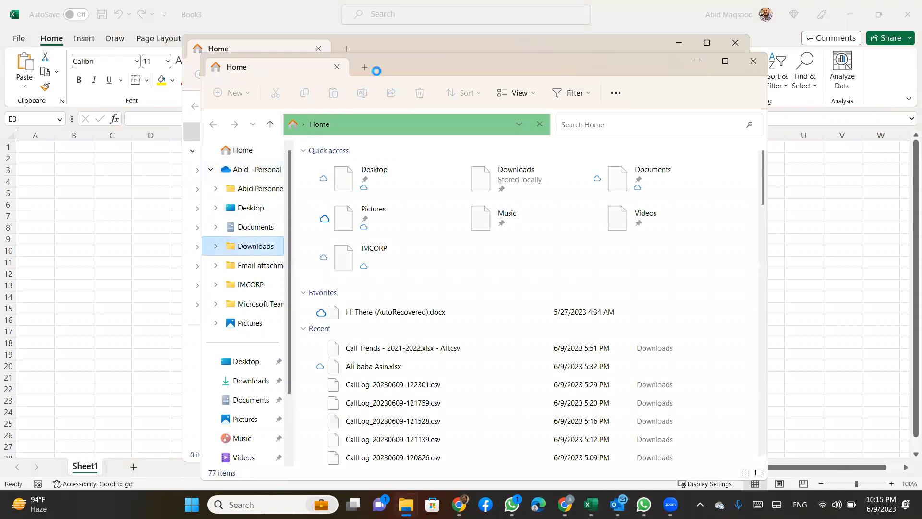
pyautogui.doubleClick(389, 77)
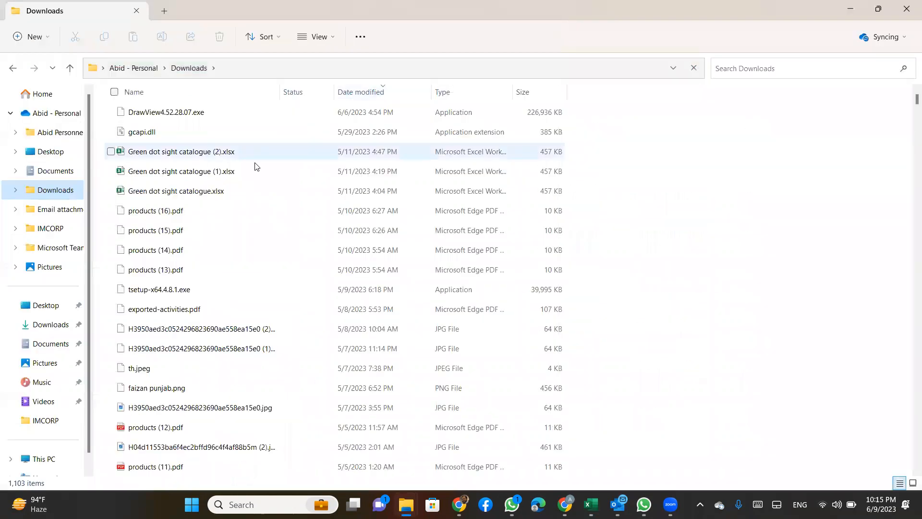
pyautogui.click(740, 70)
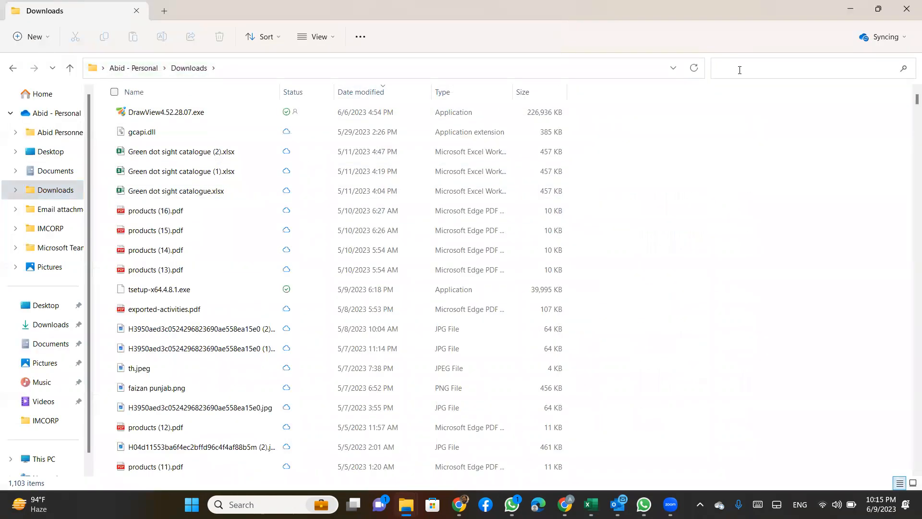
pyautogui.write('glob')
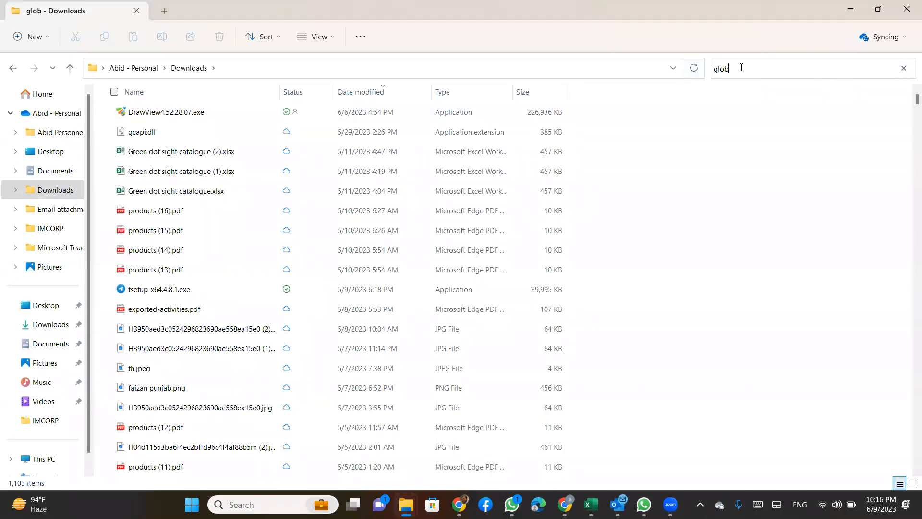
pyautogui.scroll(-10, 289, 186)
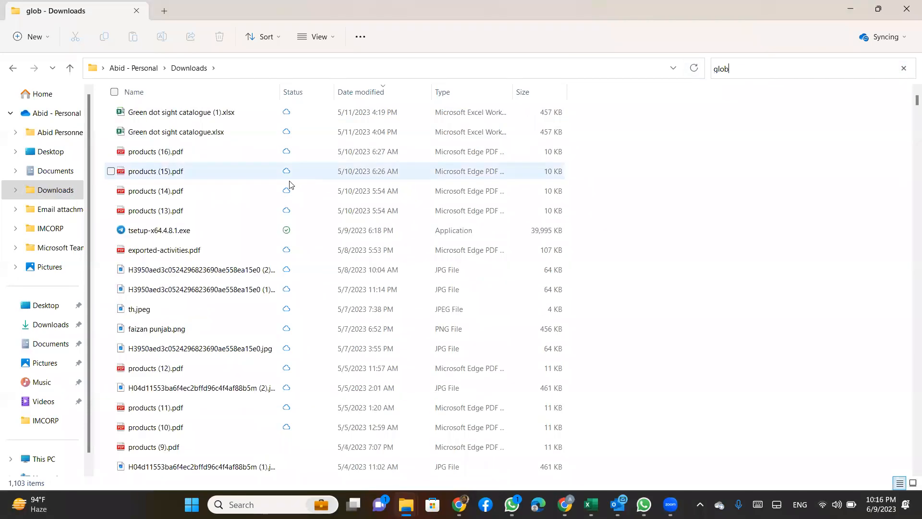
pyautogui.scroll(10, 288, 186)
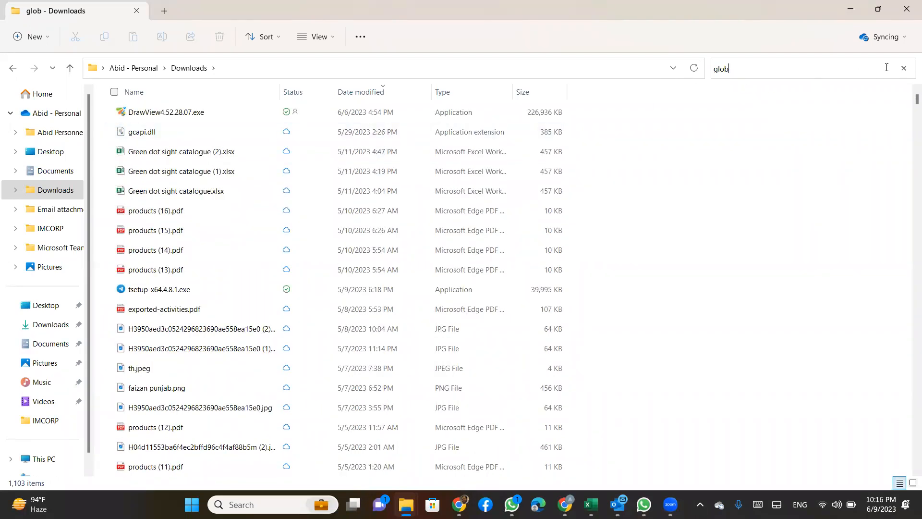
pyautogui.click(745, 70)
pyautogui.write('global')
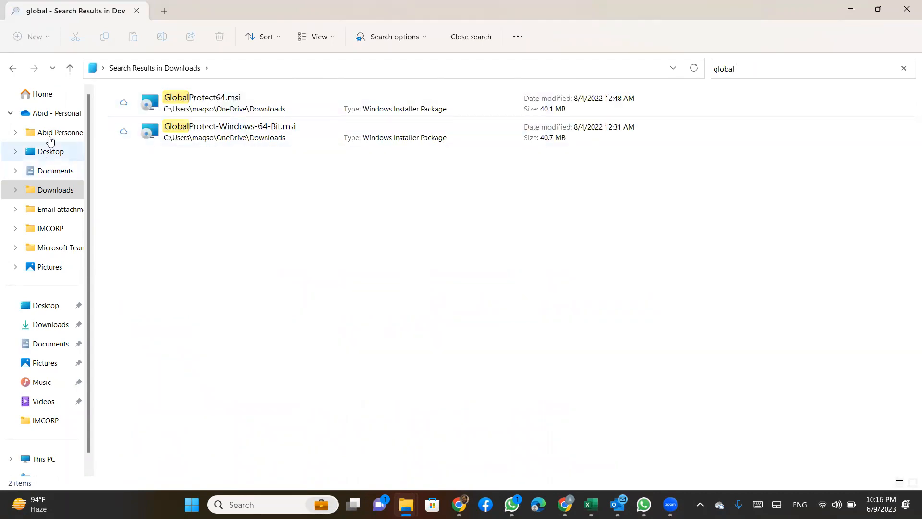
# Look through the files in the personal OneDrive root folder for a suitable data file.
pyautogui.click(56, 118)
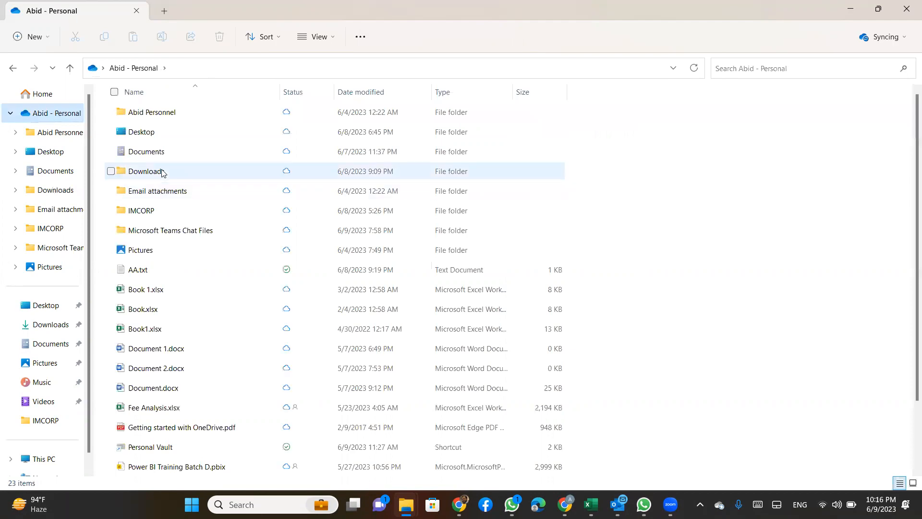
pyautogui.scroll(-1, 186, 250)
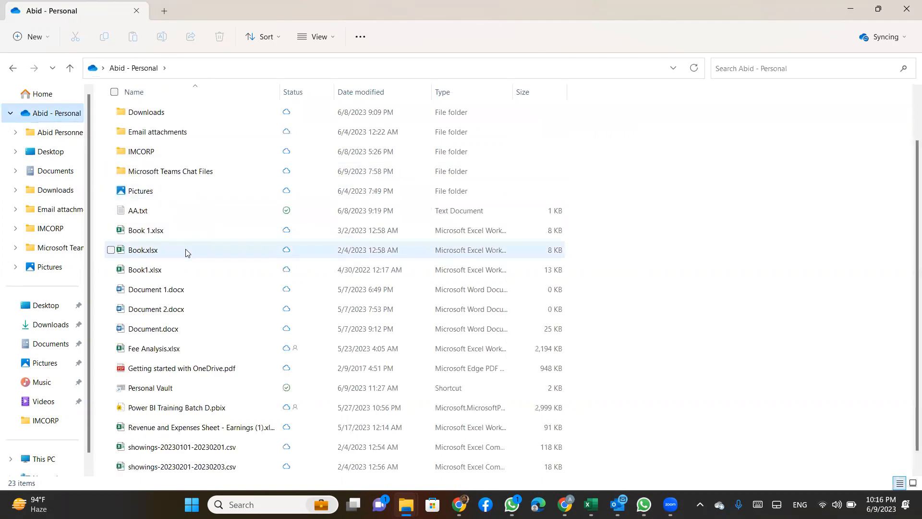
pyautogui.scroll(-1, 187, 253)
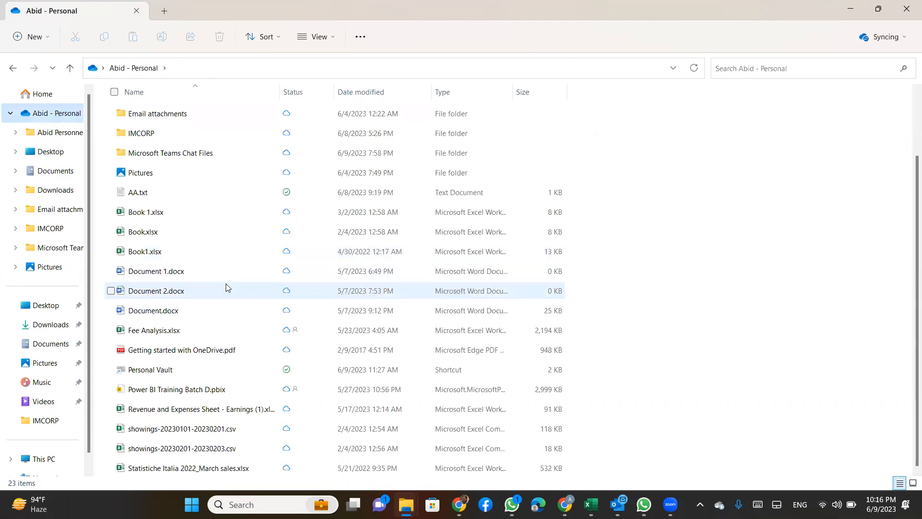
# Switch to Chrome and open My Drive in Google Drive from the new tab page.
pyautogui.click(455, 504)
pyautogui.click(231, 8)
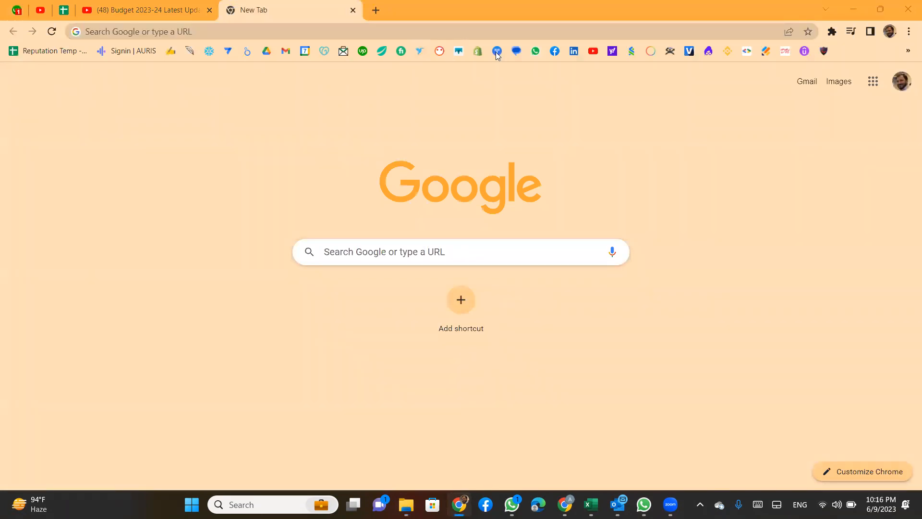
pyautogui.click(99, 50)
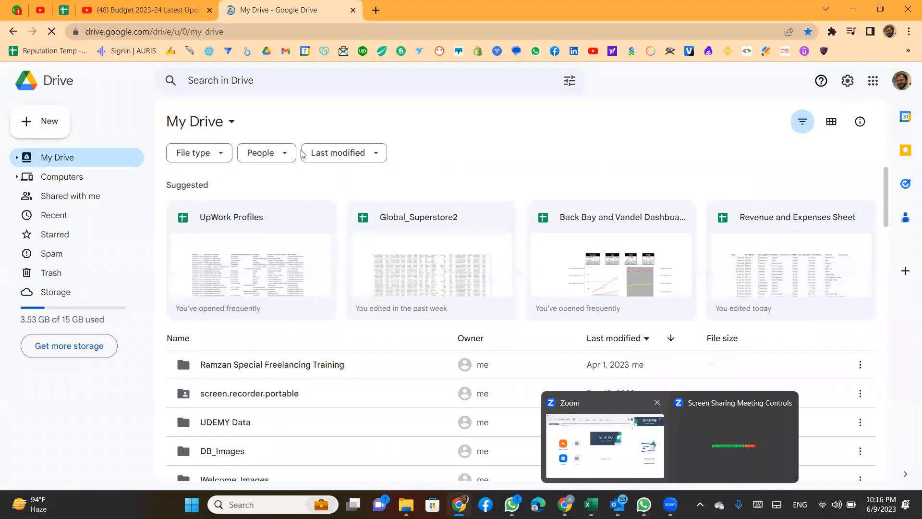
# Switch back to the Book3 workbook in Excel, select cell F5 and place the cursor in its formula bar.
pyautogui.moveTo(591, 504)
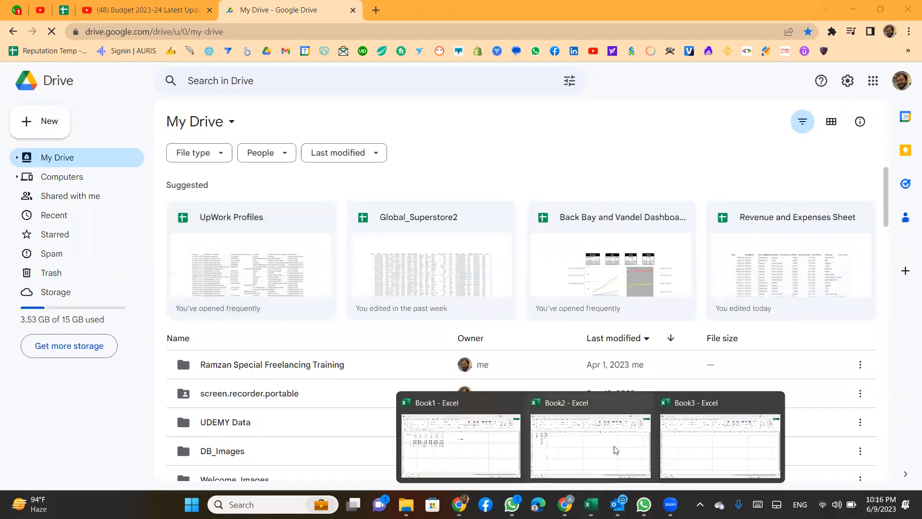
pyautogui.click(678, 436)
pyautogui.click(239, 198)
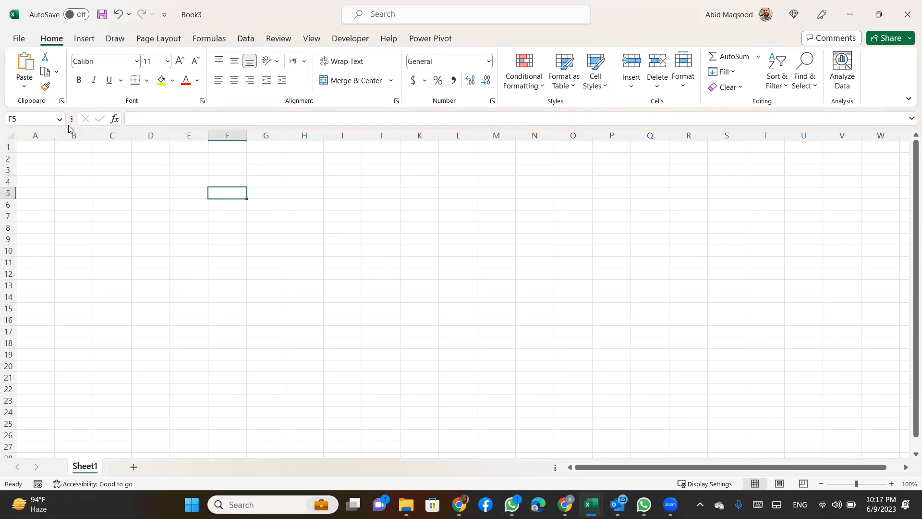
pyautogui.click(139, 118)
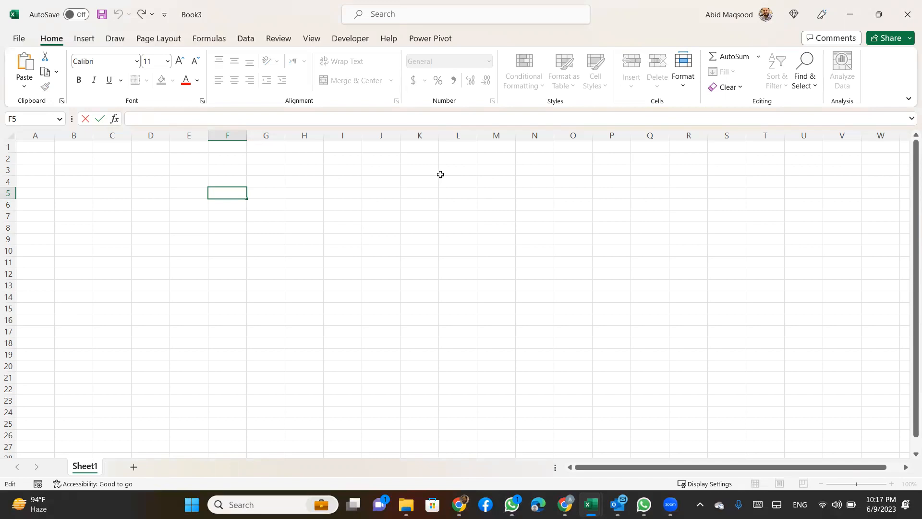
# Select column B, column F and cell L1 in turn to demonstrate column headings and cell references.
pyautogui.click(73, 136)
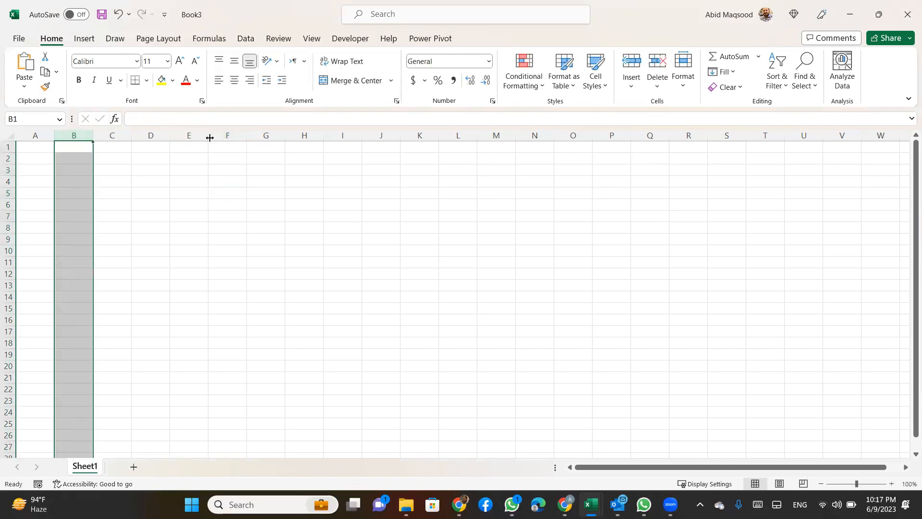
pyautogui.click(228, 136)
pyautogui.click(466, 147)
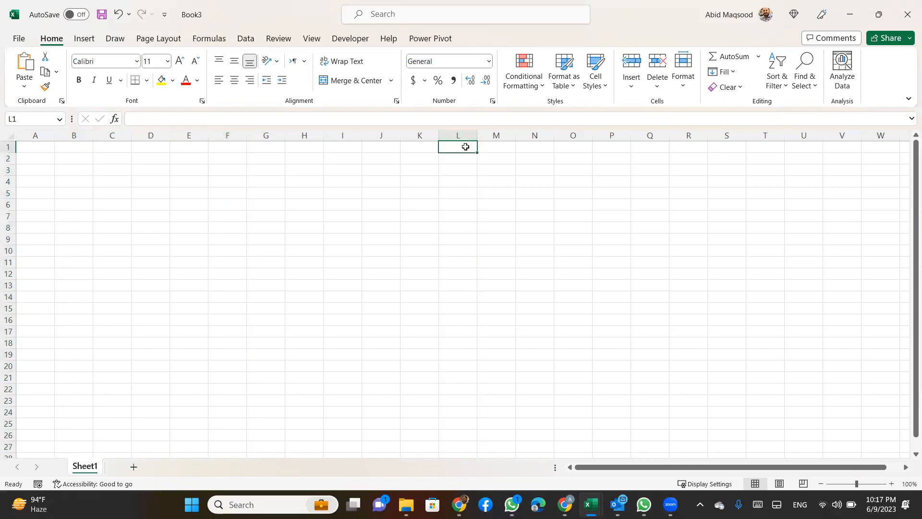
# Jump to the last column of row 1, return to the first column, and move cell by cell past column E.
pyautogui.hotkey('ctrl', 'Right')
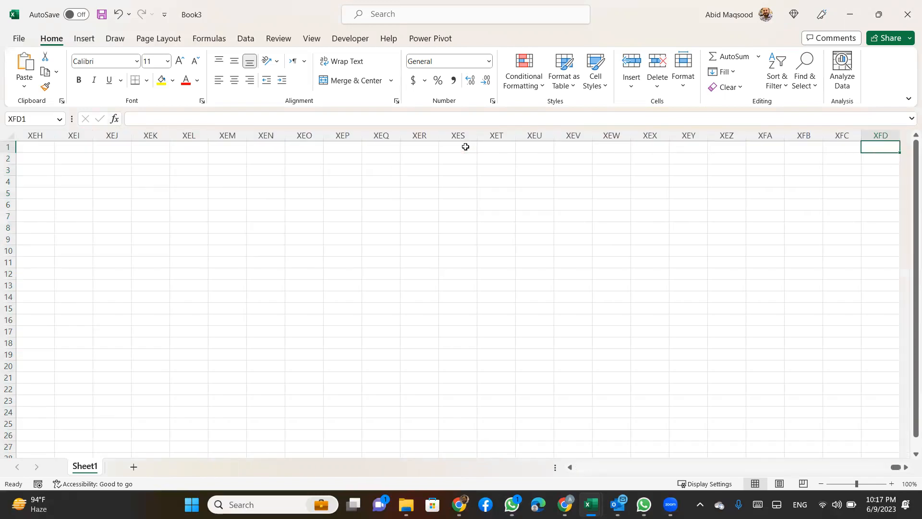
pyautogui.hotkey('ctrl', 'Left')
pyautogui.press('Right')
pyautogui.press('Right')
pyautogui.press('Right')
pyautogui.press('Right')
pyautogui.press('Right')
pyautogui.press('Right')
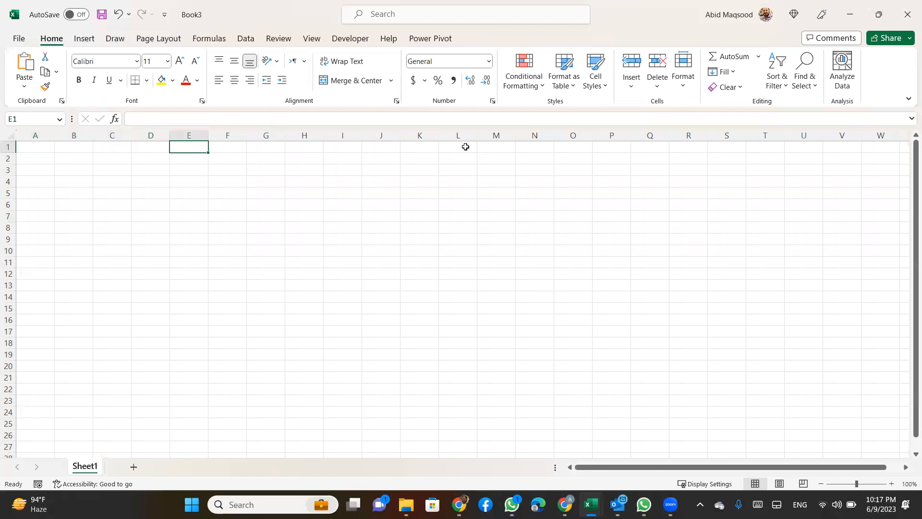
pyautogui.press('Right')
# Select columns I, J and K in turn, followed by rows 1, 3 and 7, to demonstrate column and row headings.
pyautogui.click(351, 134)
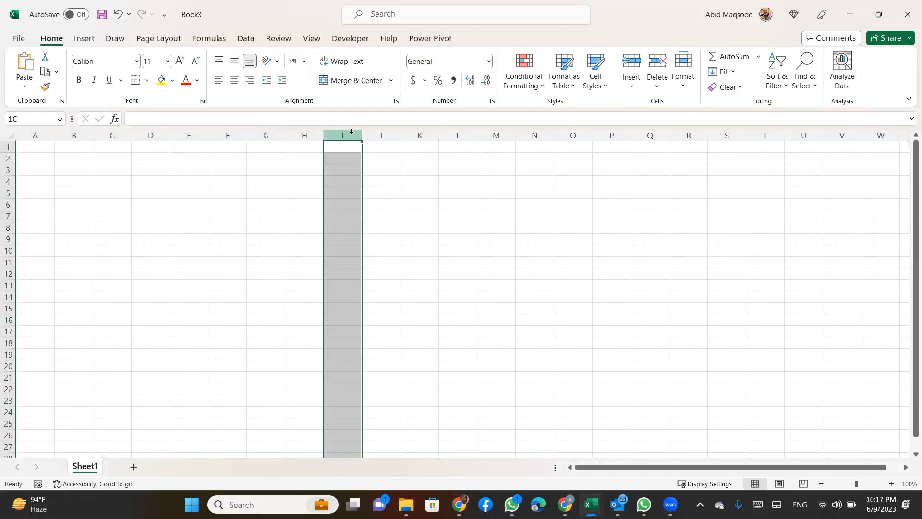
pyautogui.click(379, 133)
pyautogui.click(418, 133)
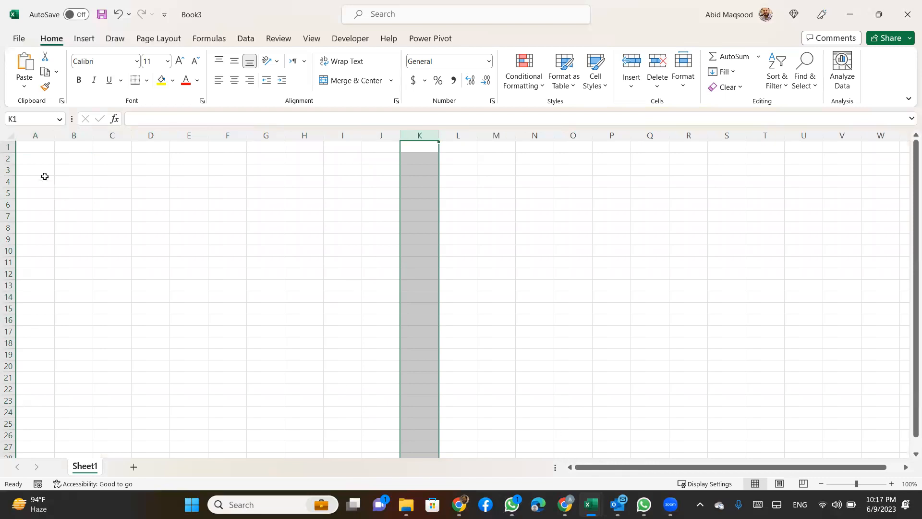
pyautogui.click(9, 147)
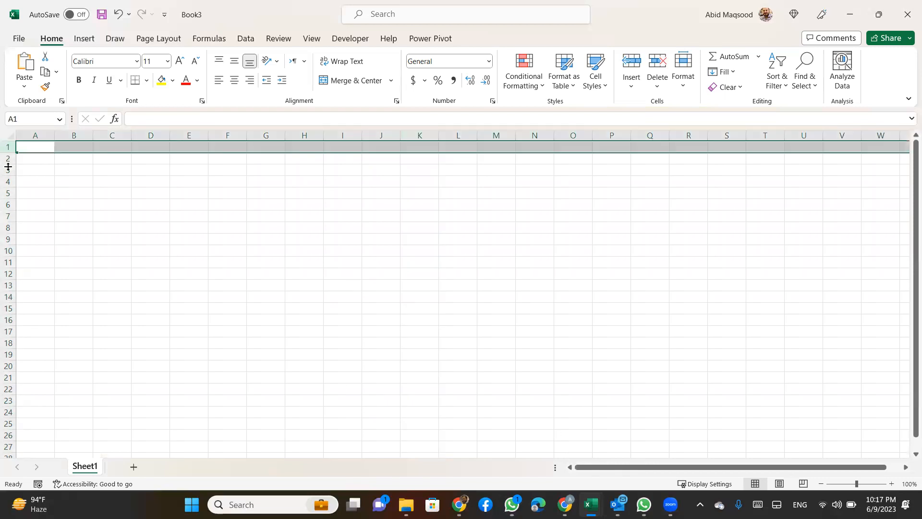
pyautogui.click(6, 170)
pyautogui.click(8, 216)
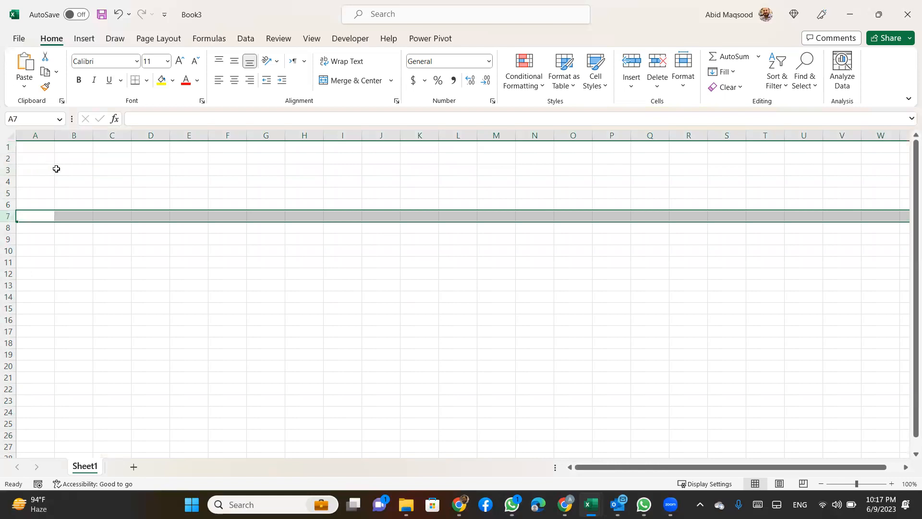
# Select column E, row 9 and cell H9 in turn, and check the reference of the selected cell.
pyautogui.click(186, 134)
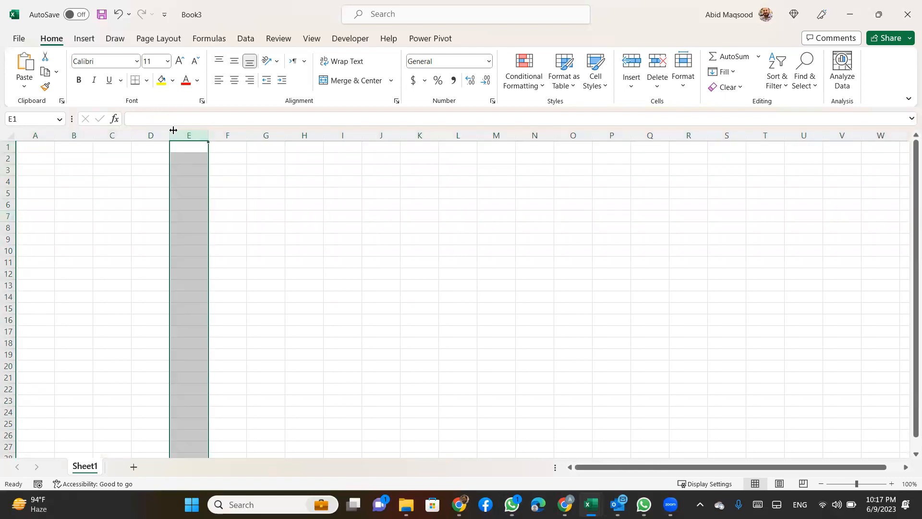
pyautogui.click(7, 240)
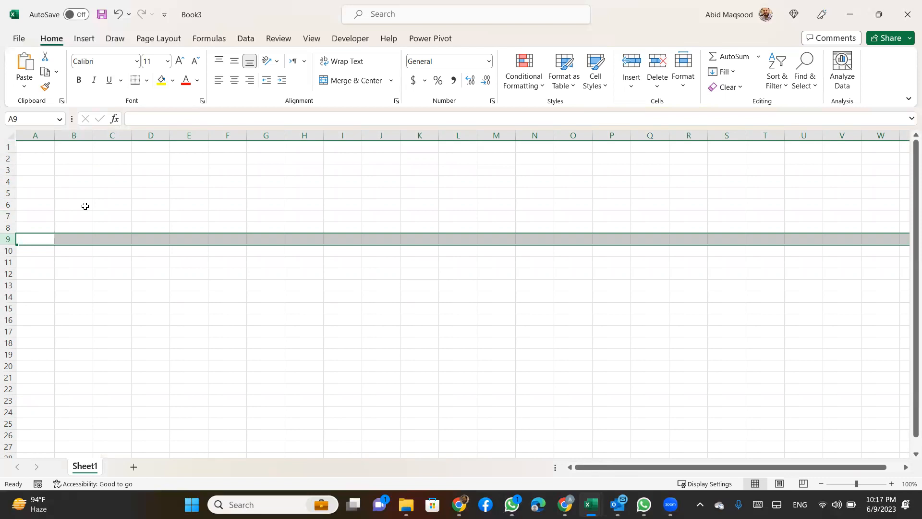
pyautogui.click(295, 239)
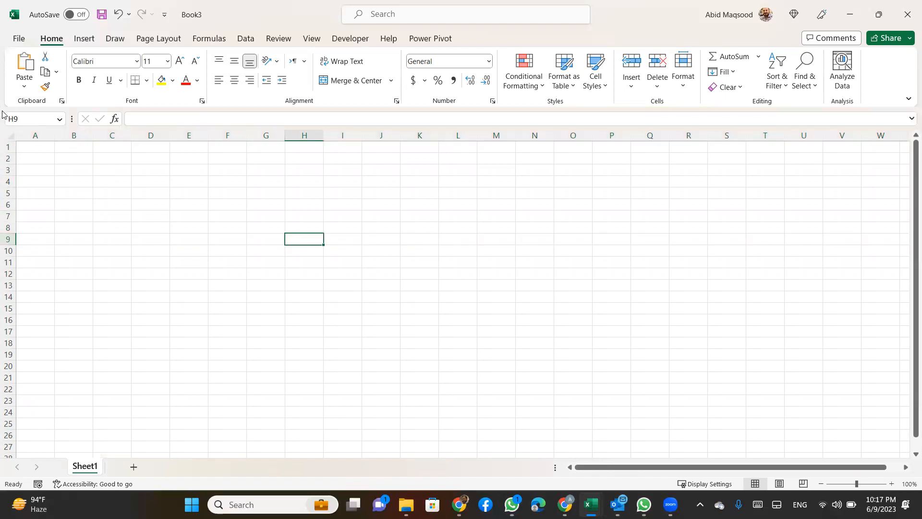
pyautogui.click(14, 120)
# Add five new worksheets after Sheet1 in the workbook.
pyautogui.click(88, 470)
pyautogui.click(135, 473)
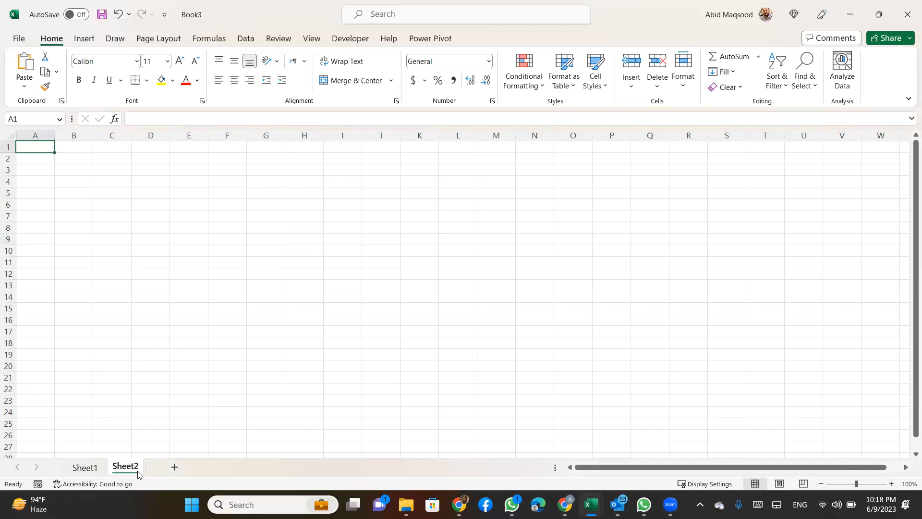
pyautogui.click(174, 468)
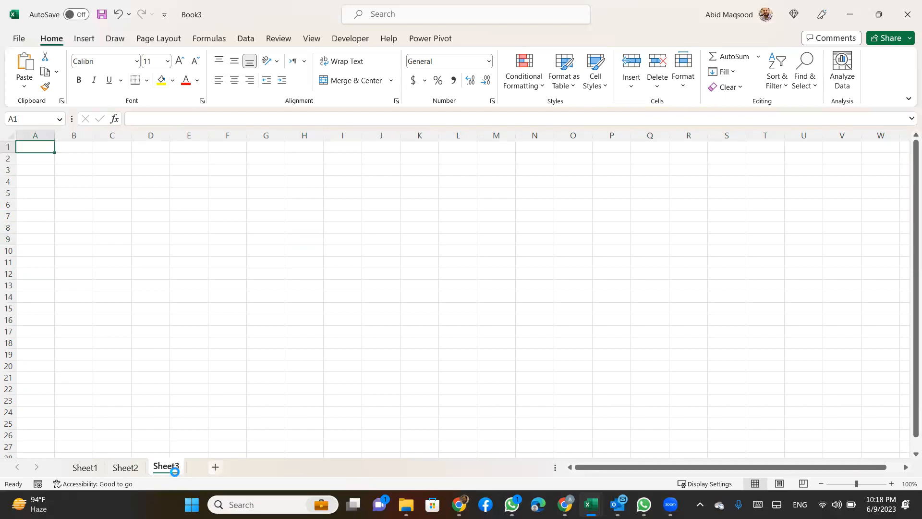
pyautogui.click(256, 471)
pyautogui.click(297, 468)
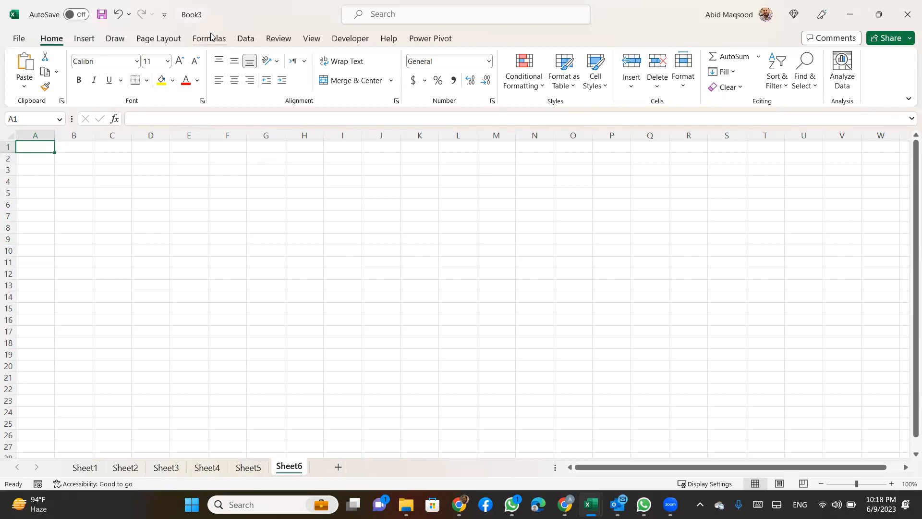
# Switch between Sheet1 and Sheet2, and rename Sheet1 as Data.
pyautogui.click(85, 469)
pyautogui.click(125, 469)
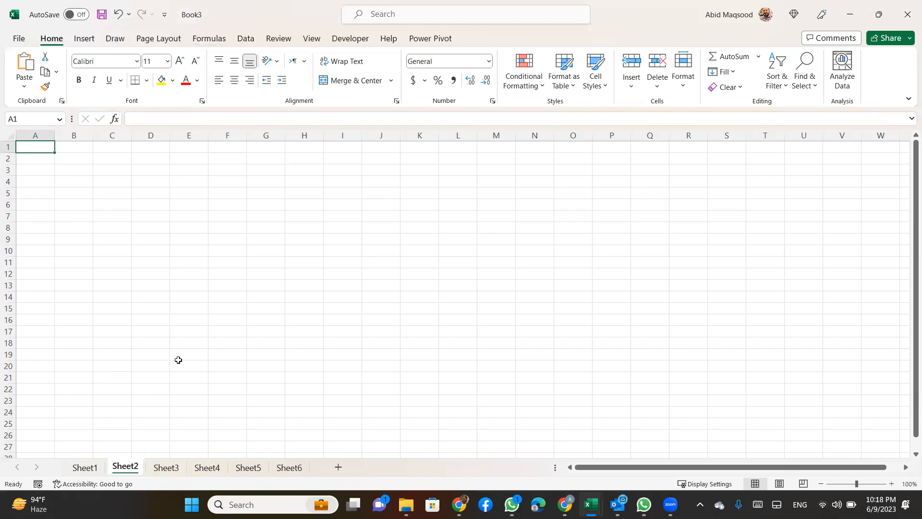
pyautogui.doubleClick(81, 468)
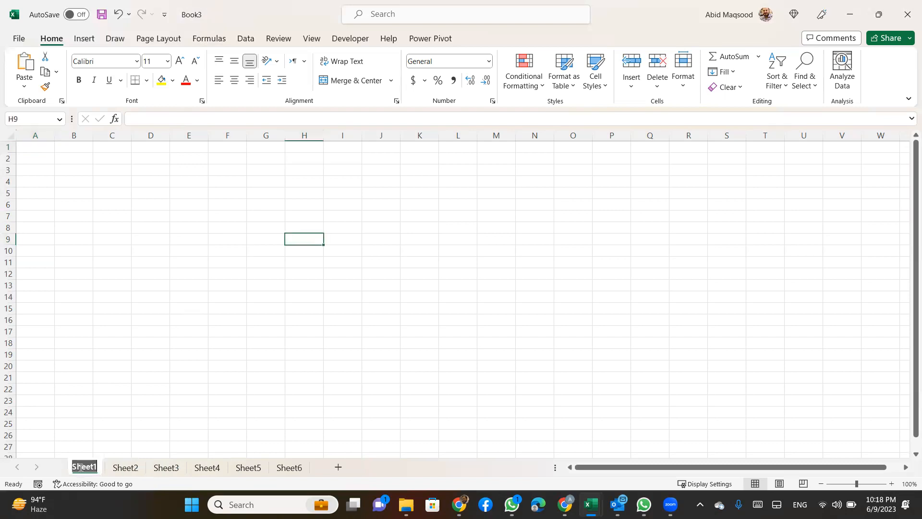
pyautogui.write('Data')
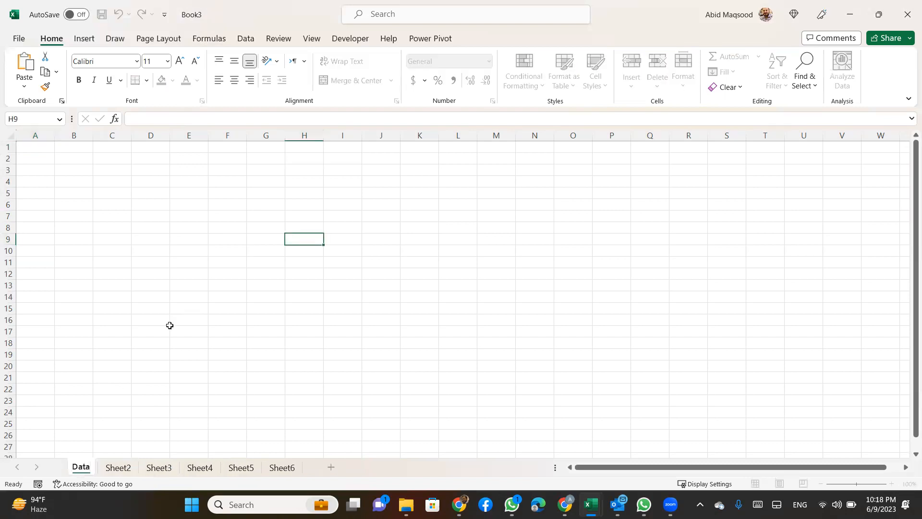
pyautogui.press('Return')
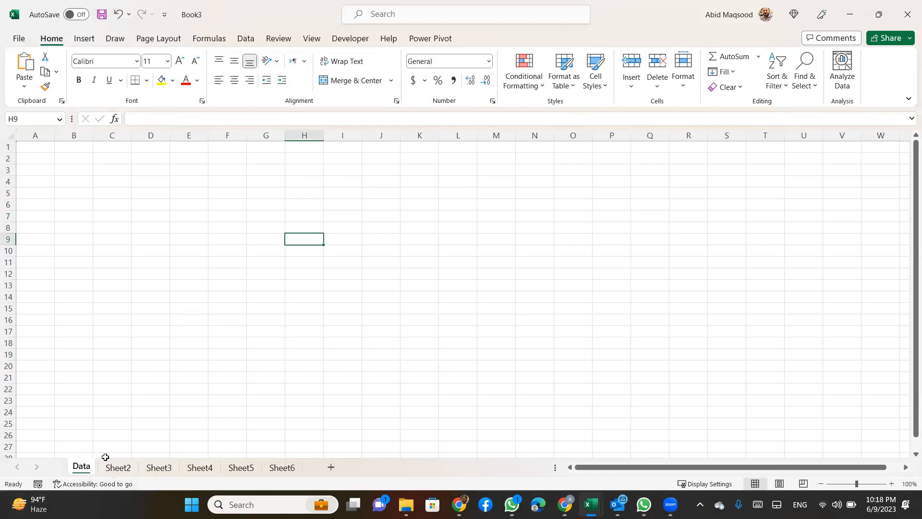
# Hide the Sheet2 worksheet.
pyautogui.click(122, 468)
pyautogui.rightClick(120, 467)
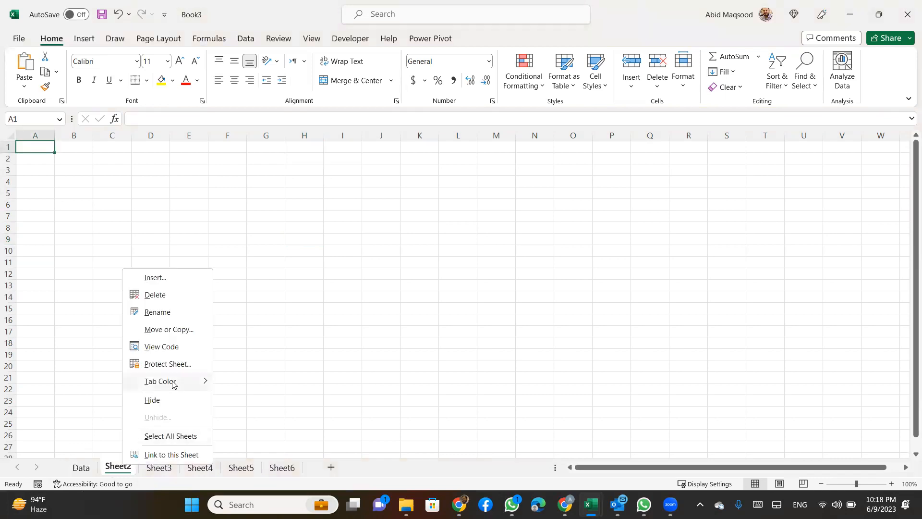
pyautogui.click(170, 403)
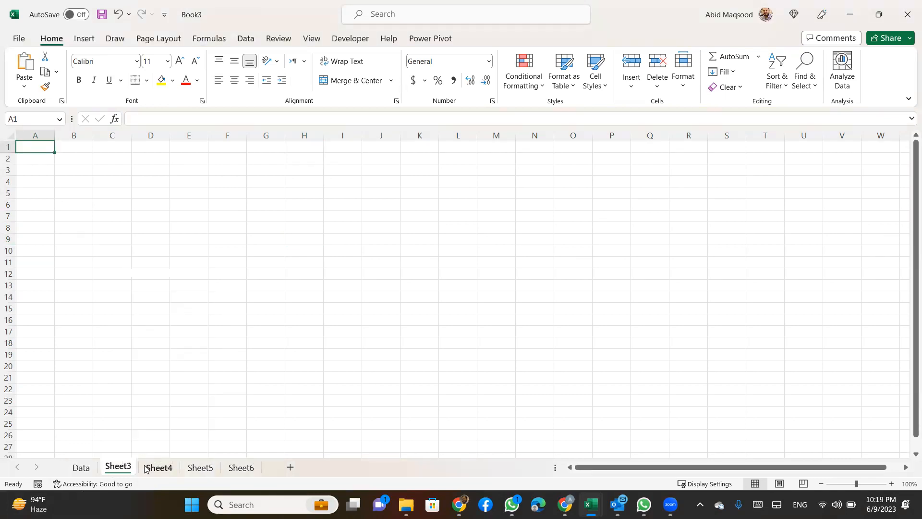
# Set the tab color of Sheet3 to standard red and switch to Sheet4.
pyautogui.rightClick(122, 469)
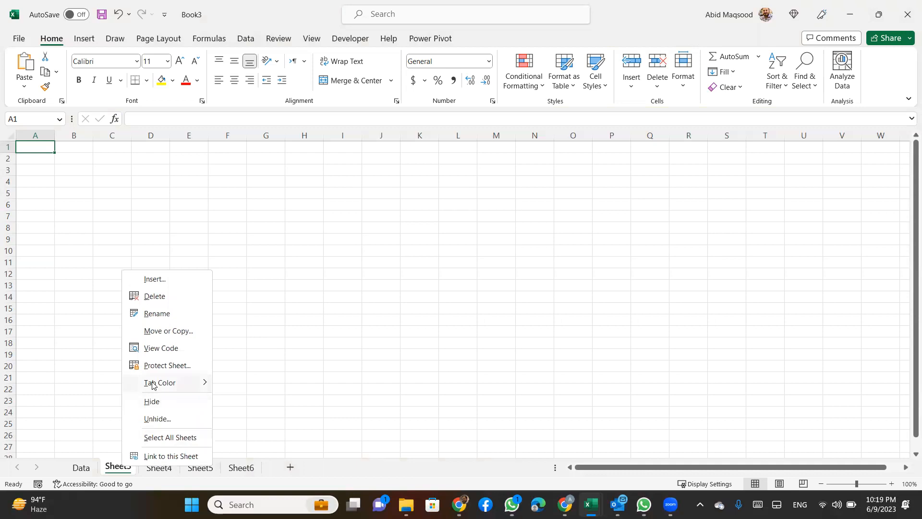
pyautogui.moveTo(206, 383)
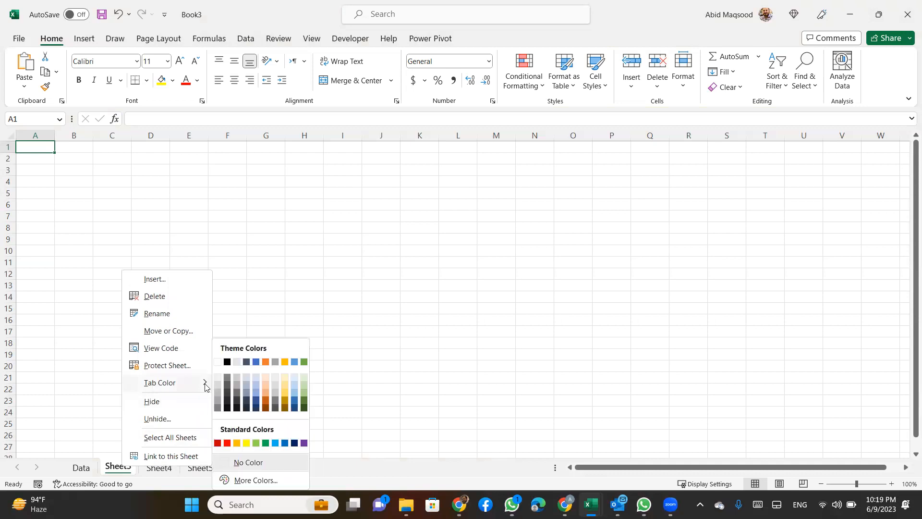
pyautogui.click(227, 443)
pyautogui.click(148, 471)
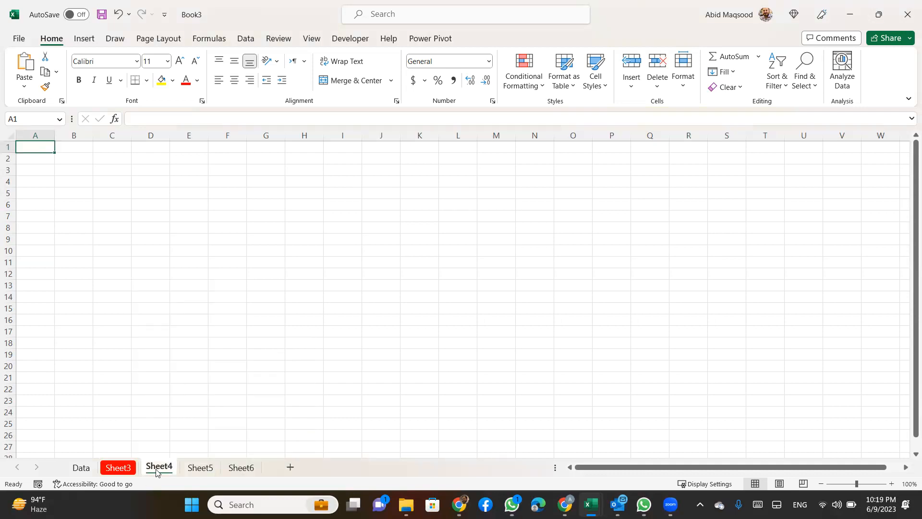
# Insert the Loan Amortization spreadsheet solution as a new sheet before Sheet4 and look through its schedule.
pyautogui.rightClick(156, 473)
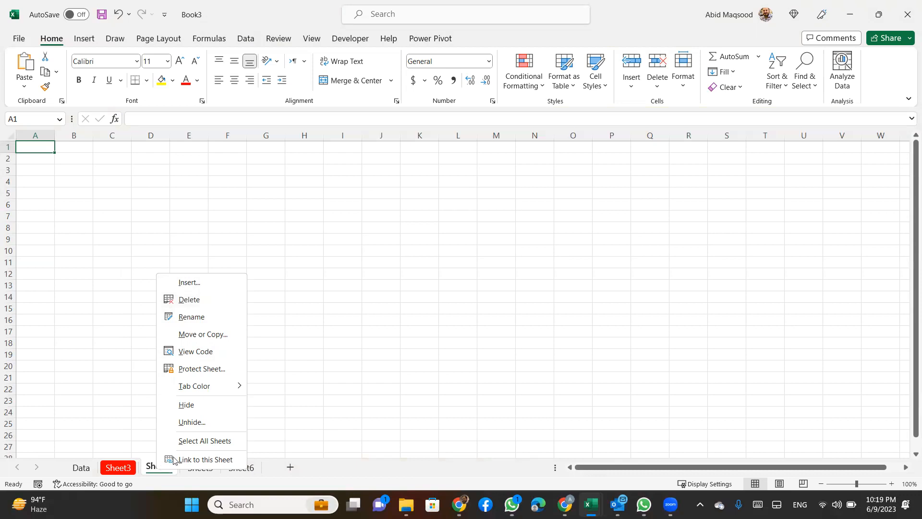
pyautogui.click(163, 467)
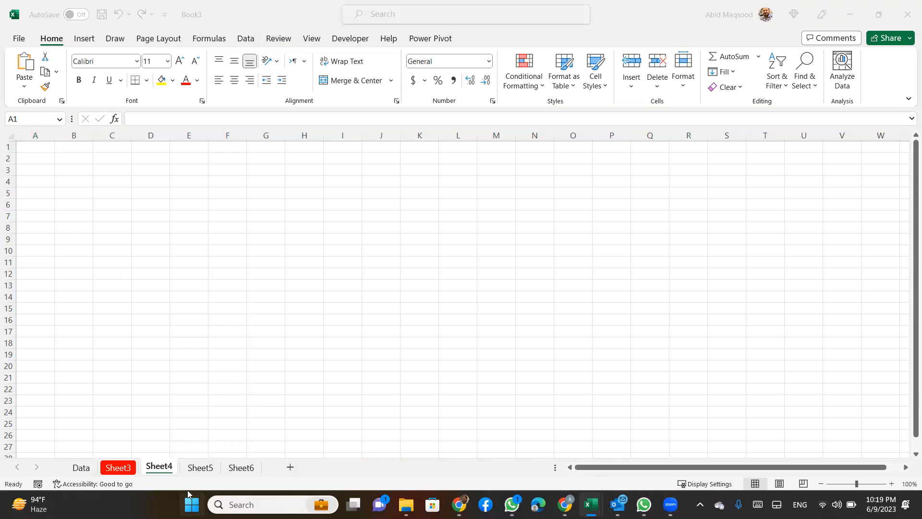
pyautogui.rightClick(163, 468)
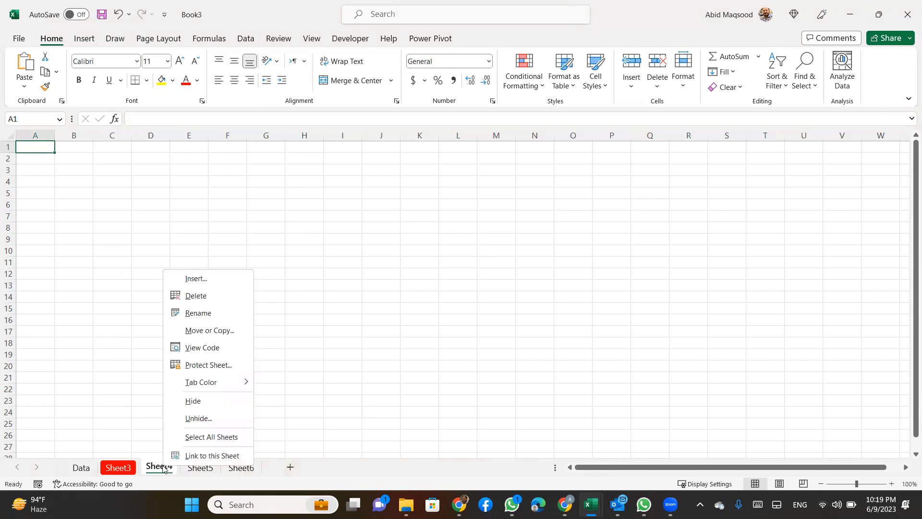
pyautogui.click(210, 281)
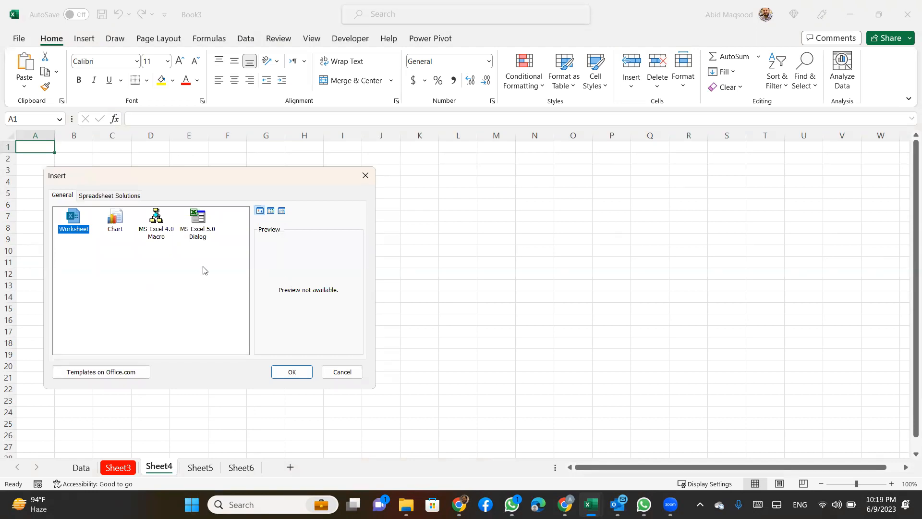
pyautogui.click(104, 197)
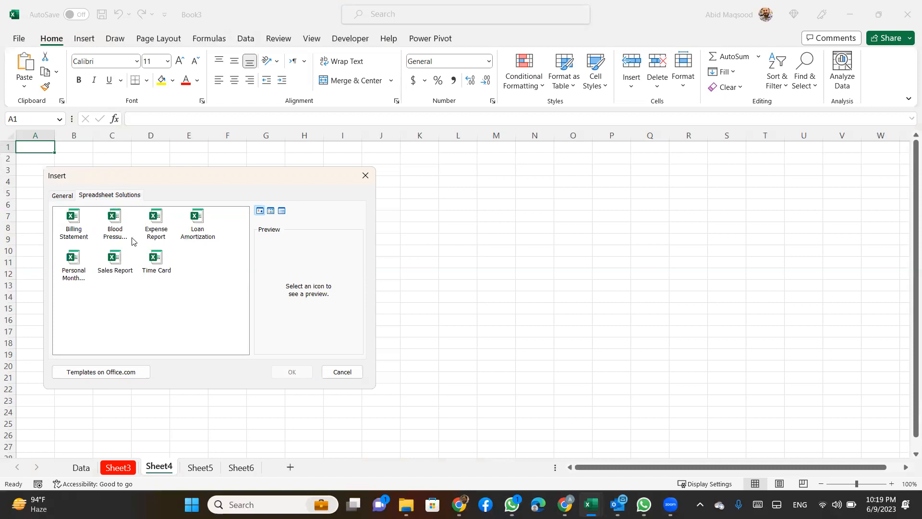
pyautogui.click(197, 220)
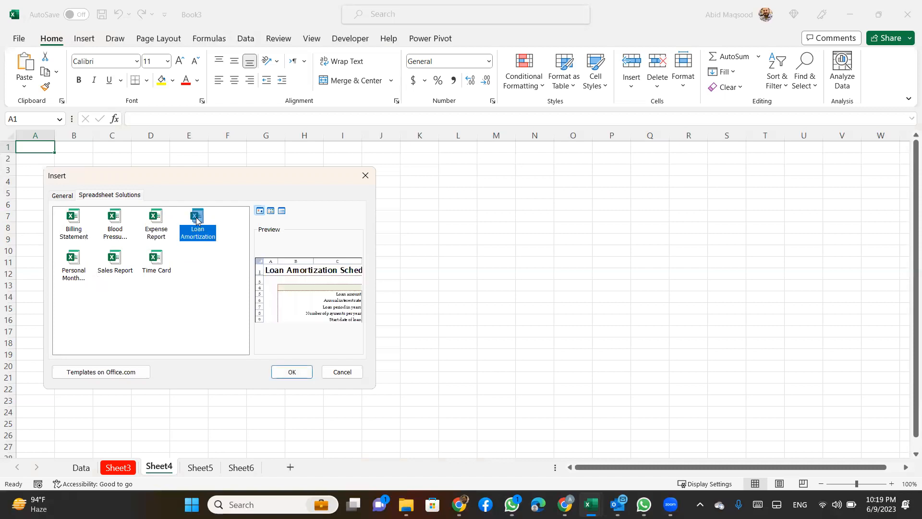
pyautogui.click(294, 372)
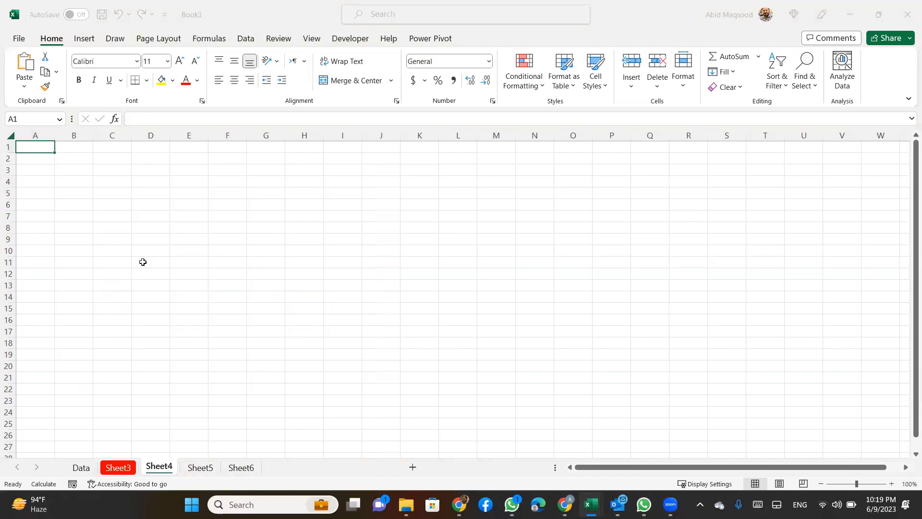
pyautogui.scroll(-6, 273, 246)
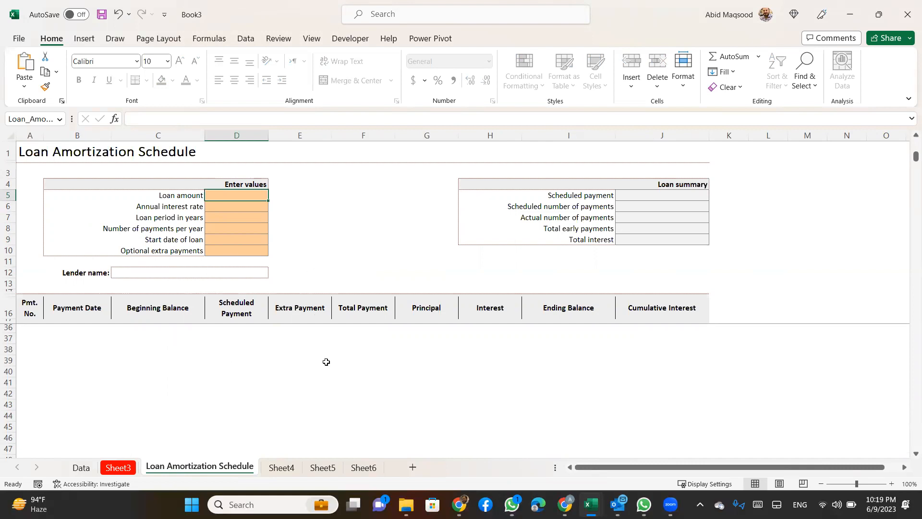
# Switch to Sheet4, display it in Page Layout view and look over its pages.
pyautogui.click(281, 467)
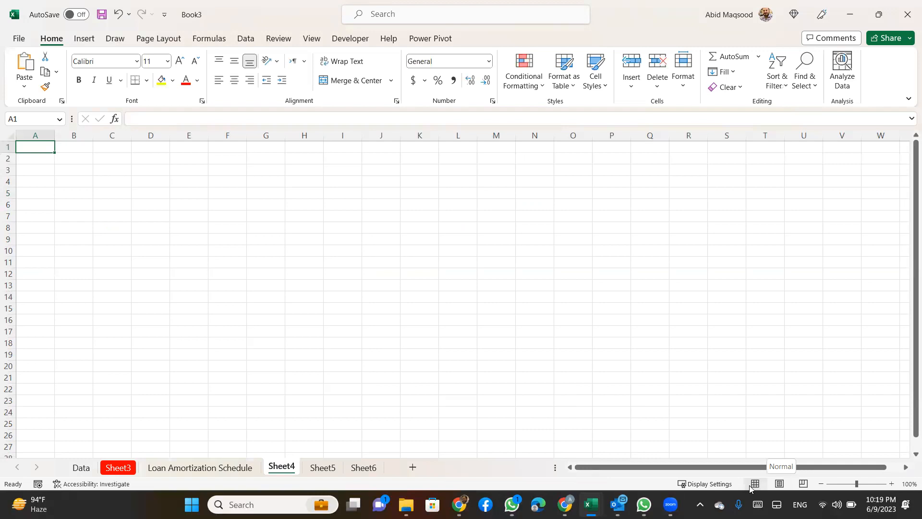
pyautogui.click(779, 484)
pyautogui.scroll(-5, 500, 350)
pyautogui.scroll(-5, 506, 356)
pyautogui.scroll(10, 506, 356)
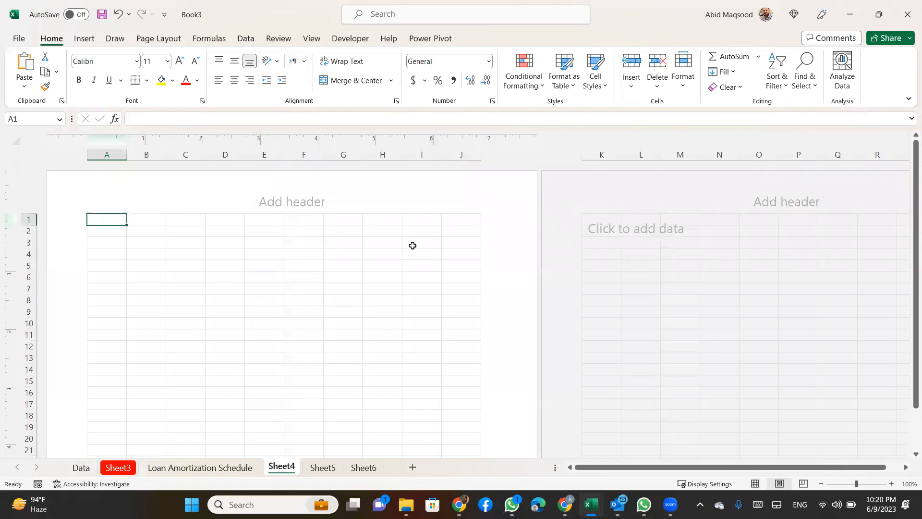
pyautogui.scroll(-5, 413, 245)
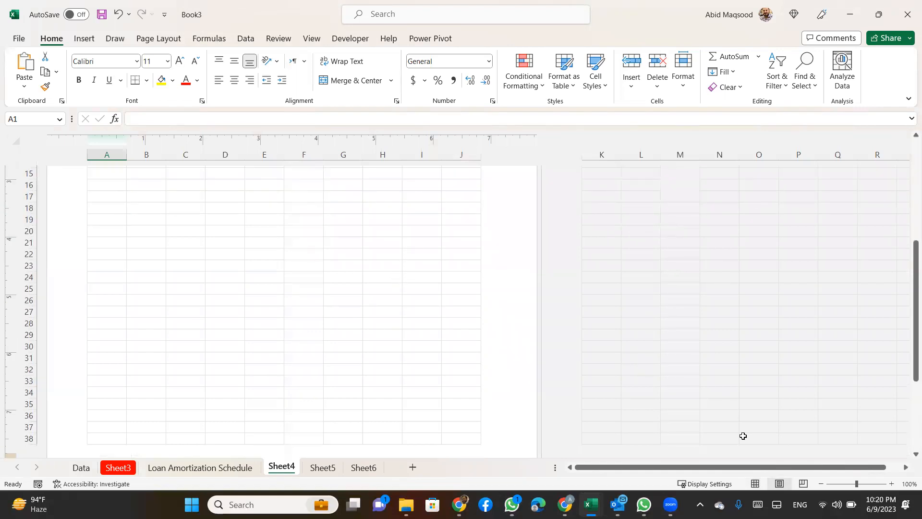
# Switch Sheet4 to Page Break Preview and enter a first name in cell L12.
pyautogui.click(802, 488)
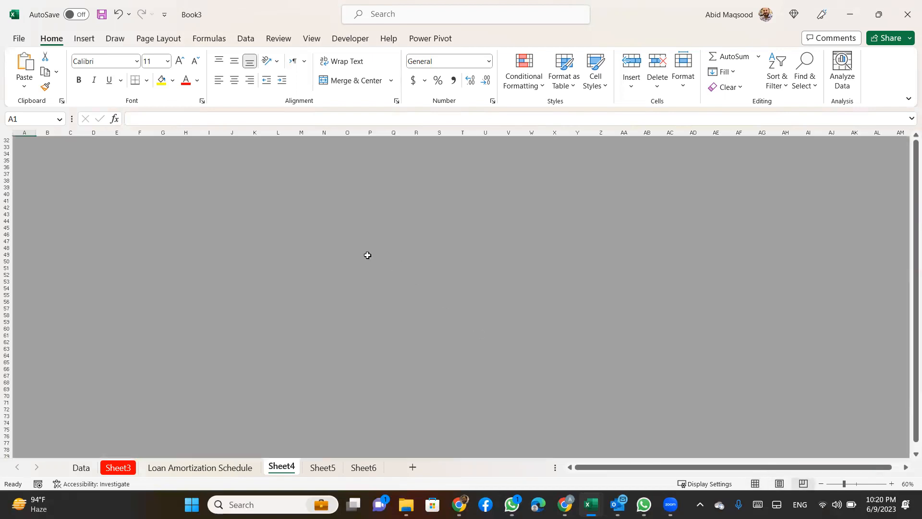
pyautogui.click(279, 214)
pyautogui.scroll(4, 396, 228)
pyautogui.scroll(6, 395, 231)
pyautogui.write('Abid')
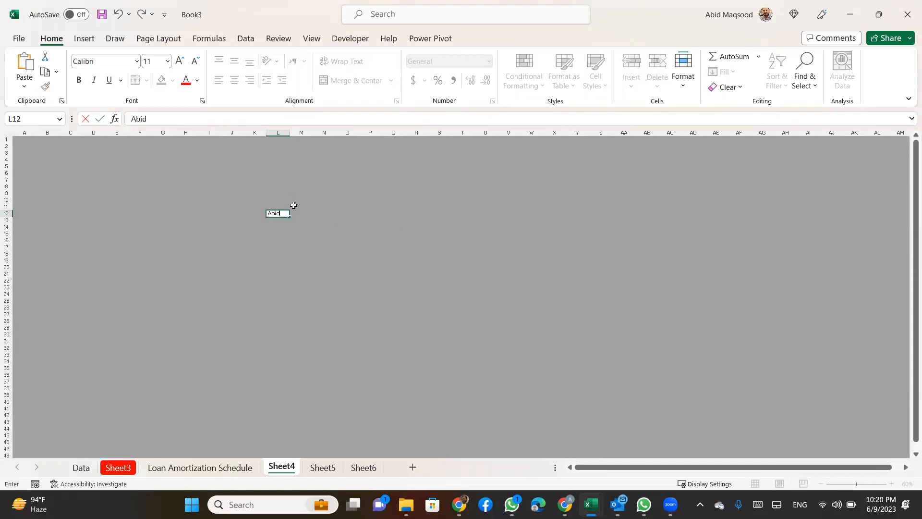
pyautogui.press('Tab')
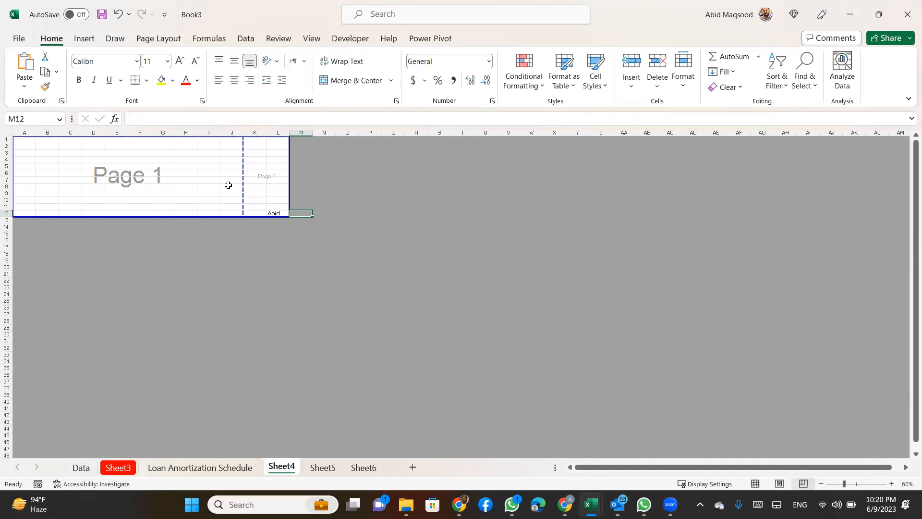
# Look over the Page 1 and Page 2 areas of Sheet4 and enter M in cell AB24.
pyautogui.moveTo(88, 159); pyautogui.dragTo(166, 198)
pyautogui.moveTo(252, 144); pyautogui.dragTo(281, 212)
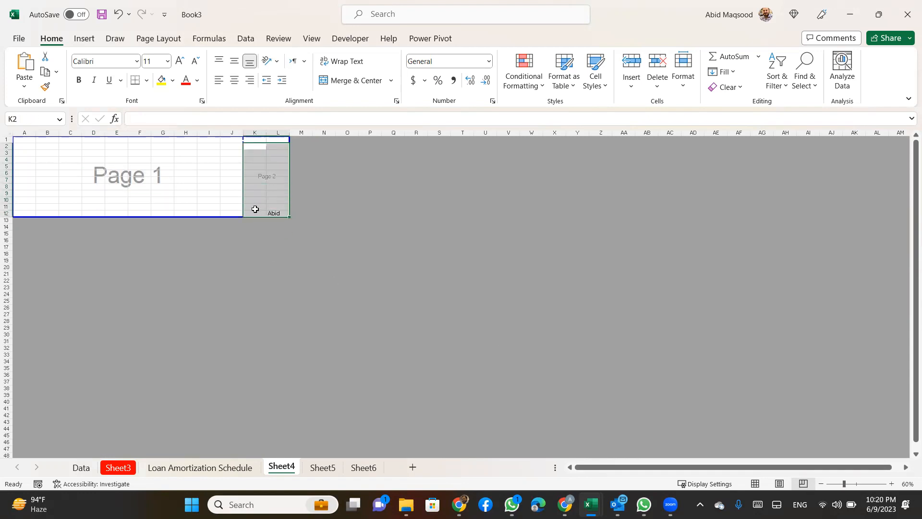
pyautogui.click(650, 297)
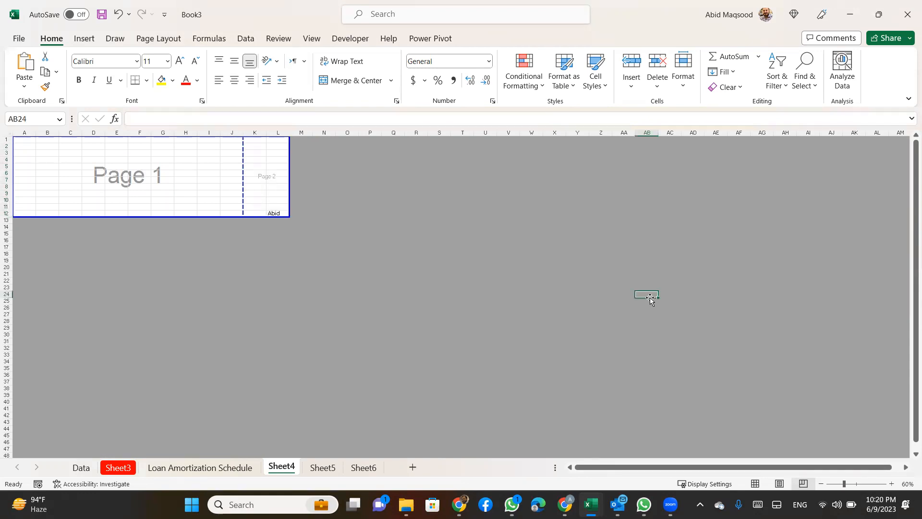
pyautogui.write('M')
pyautogui.press('Return')
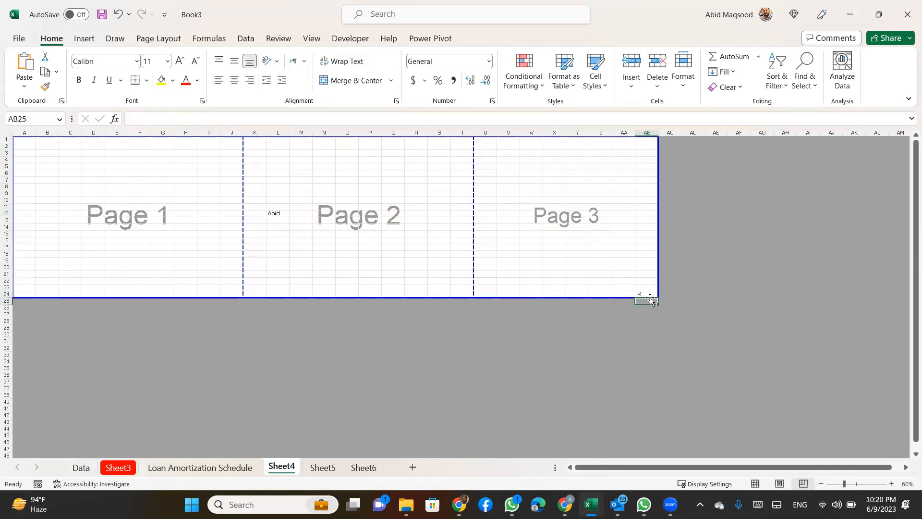
pyautogui.click(384, 240)
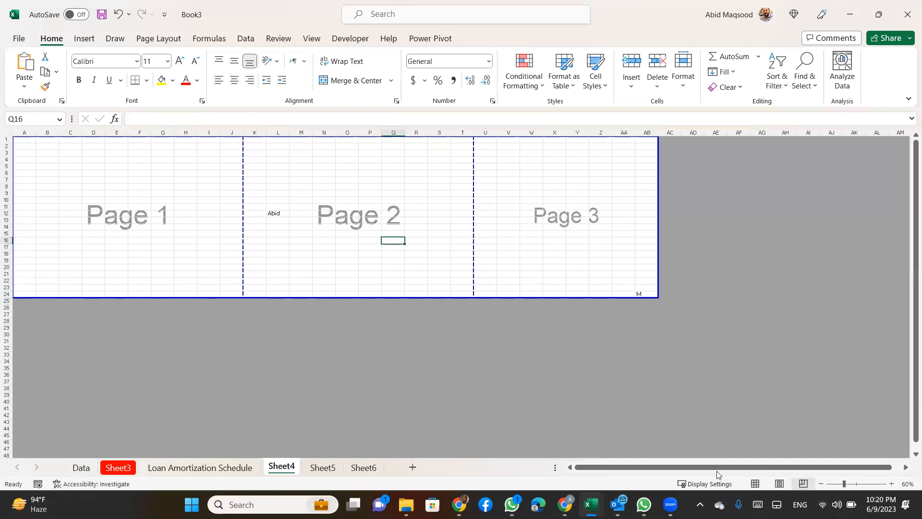
# Return Sheet4 to Normal view and clear the name from cell L12.
pyautogui.click(755, 483)
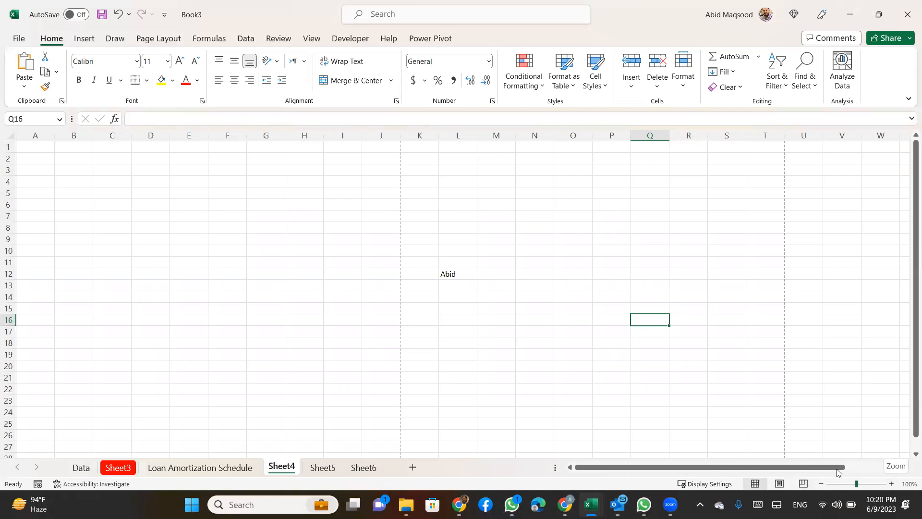
pyautogui.click(461, 274)
pyautogui.press('Delete')
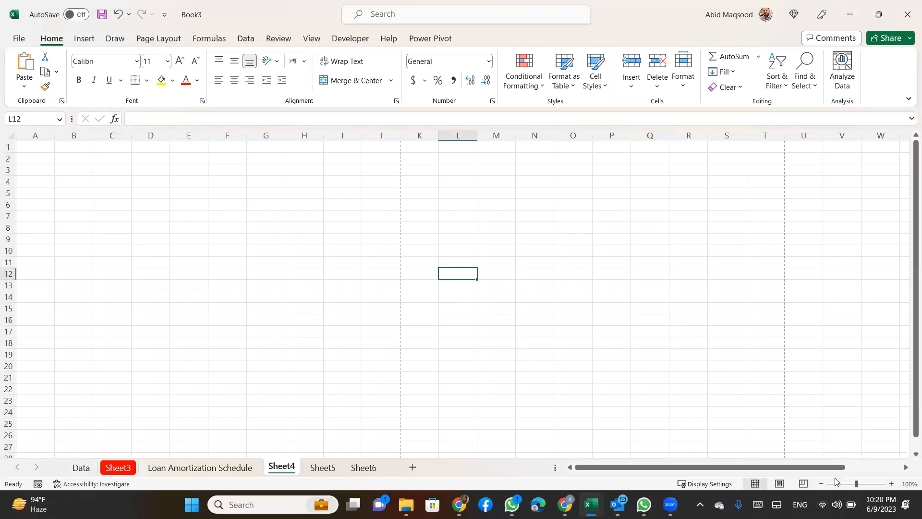
pyautogui.click(265, 191)
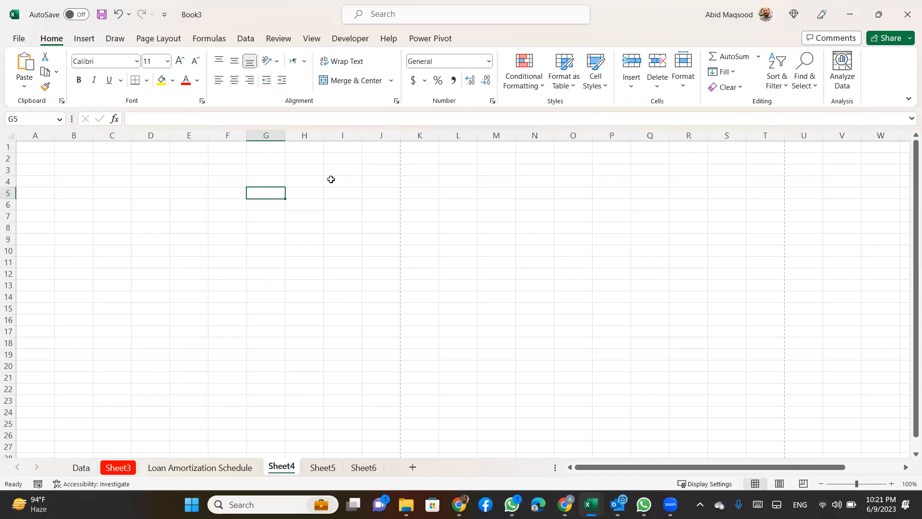
pyautogui.click(58, 149)
pyautogui.click(44, 149)
pyautogui.click(85, 172)
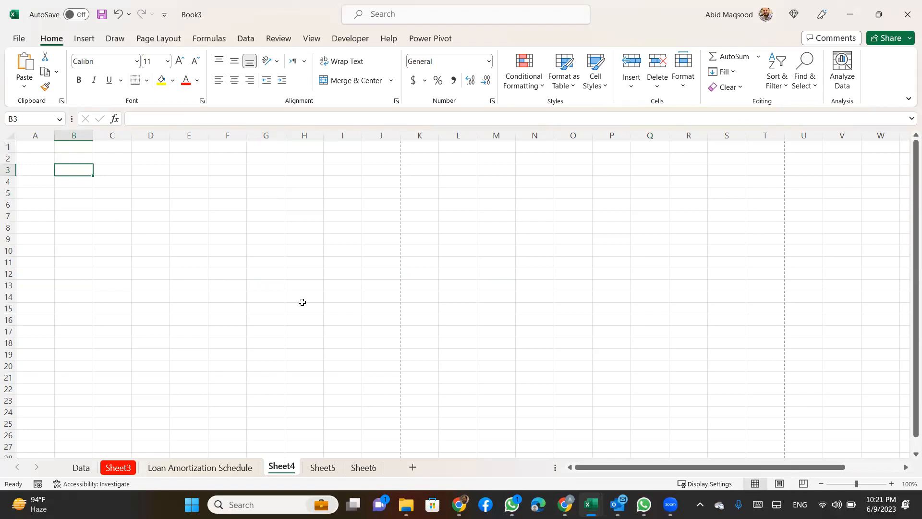
pyautogui.click(81, 191)
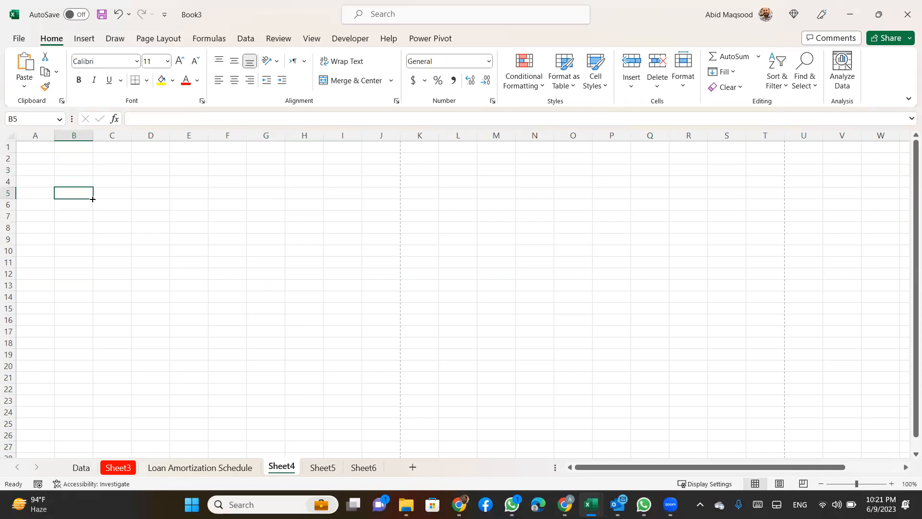
pyautogui.click(202, 206)
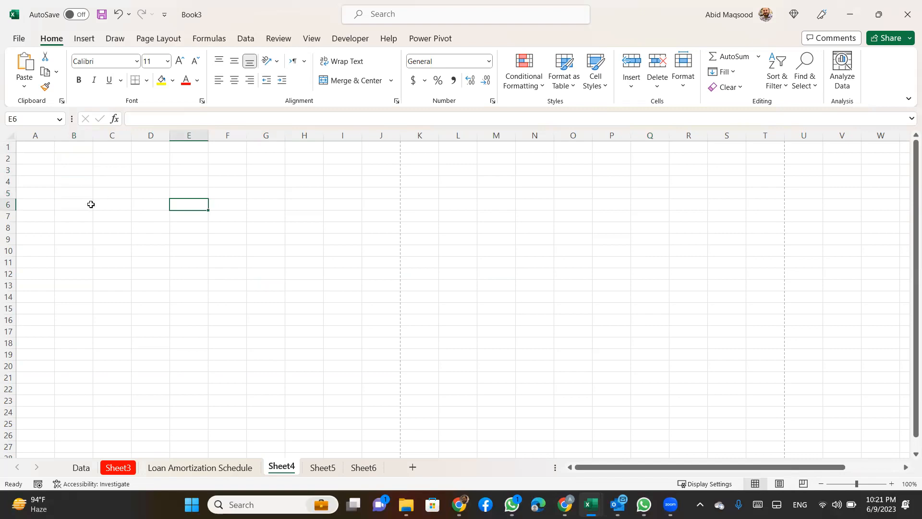
pyautogui.click(80, 195)
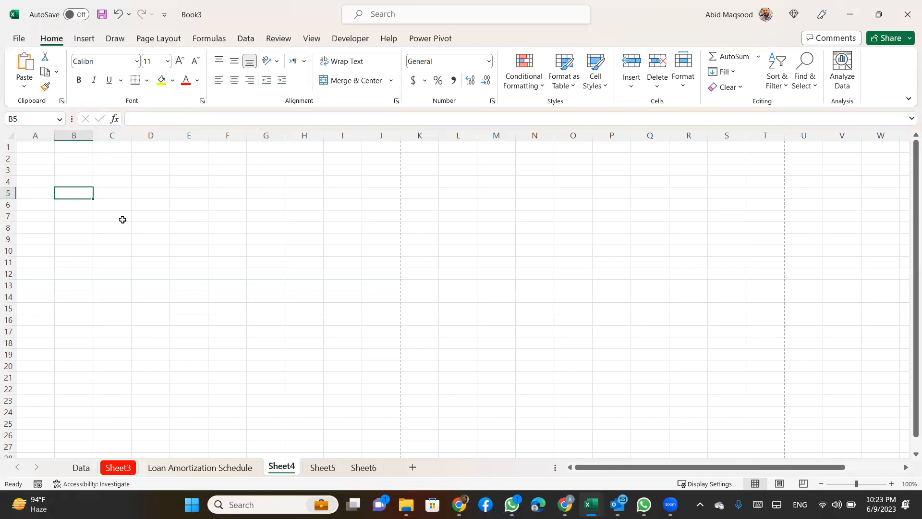
pyautogui.click(33, 157)
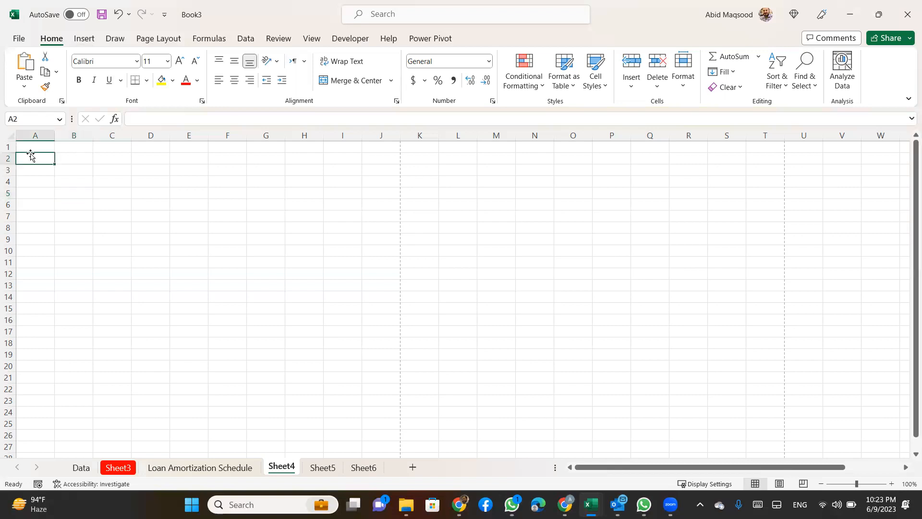
pyautogui.click(37, 145)
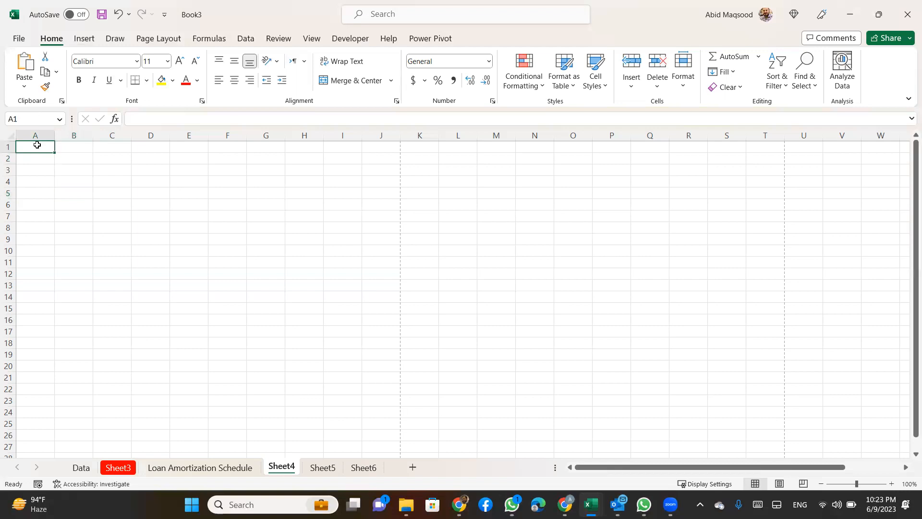
pyautogui.write('What is Yo')
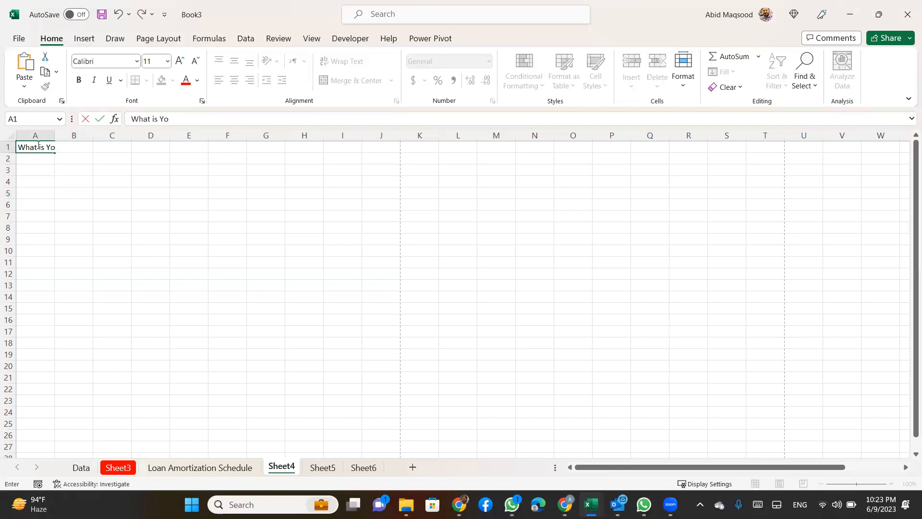
pyautogui.write('ur Educa')
pyautogui.press('Escape')
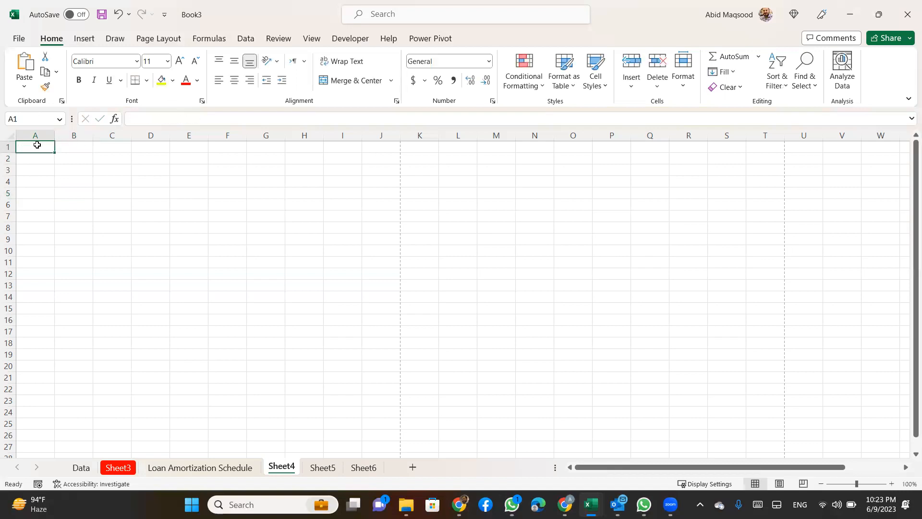
# Enter the heading "Are you Gradutae?" in cell A1 and auto-fit column A to it.
pyautogui.write('Are ')
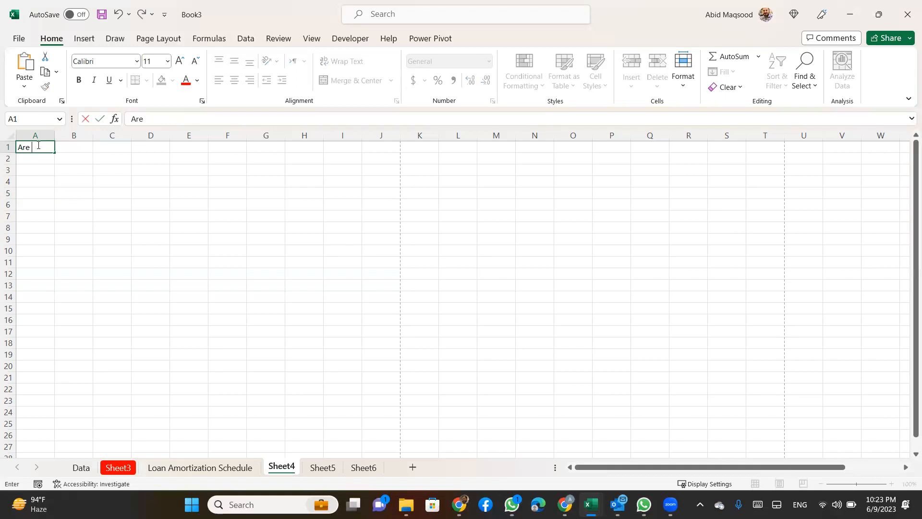
pyautogui.write('you Gradutae?')
pyautogui.press('Tab')
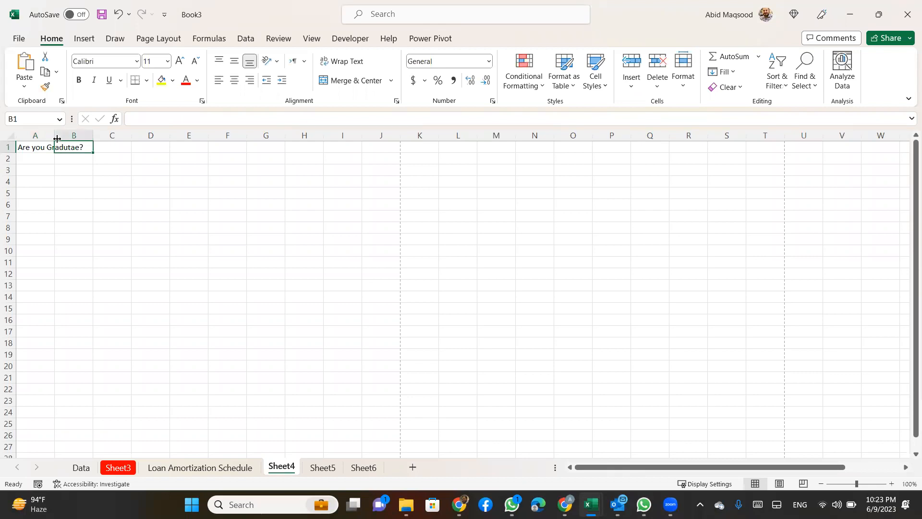
pyautogui.doubleClick(55, 136)
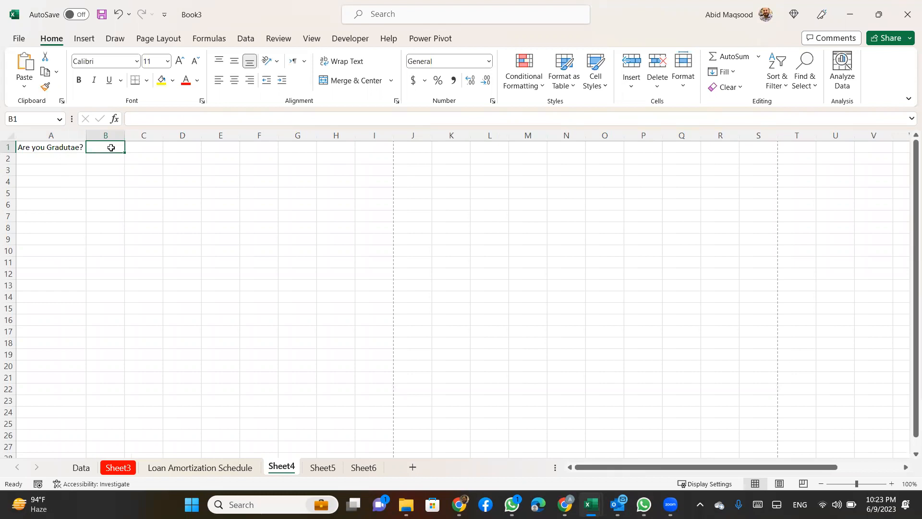
# Enter the headings "Are You based in Lahore" in cell B1 and "Are you a Pakistani" in cell C1.
pyautogui.write('Are')
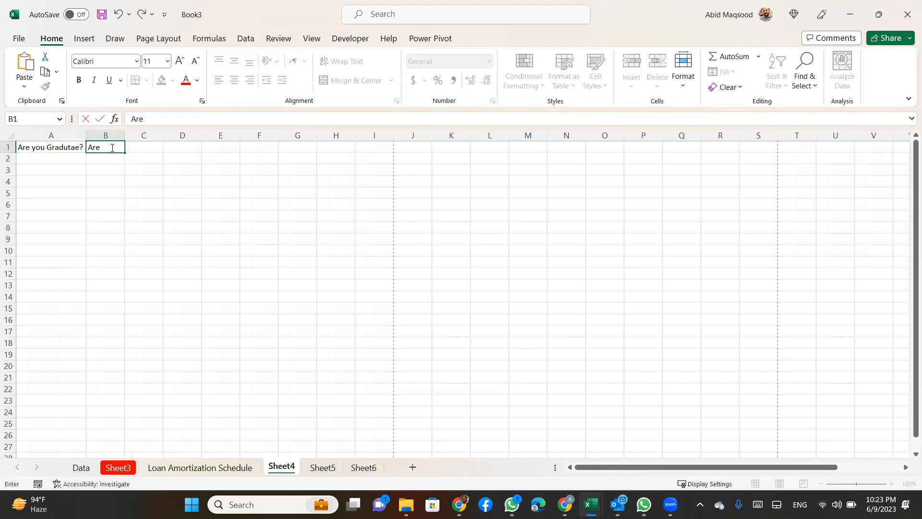
pyautogui.write(' You based in Lahore')
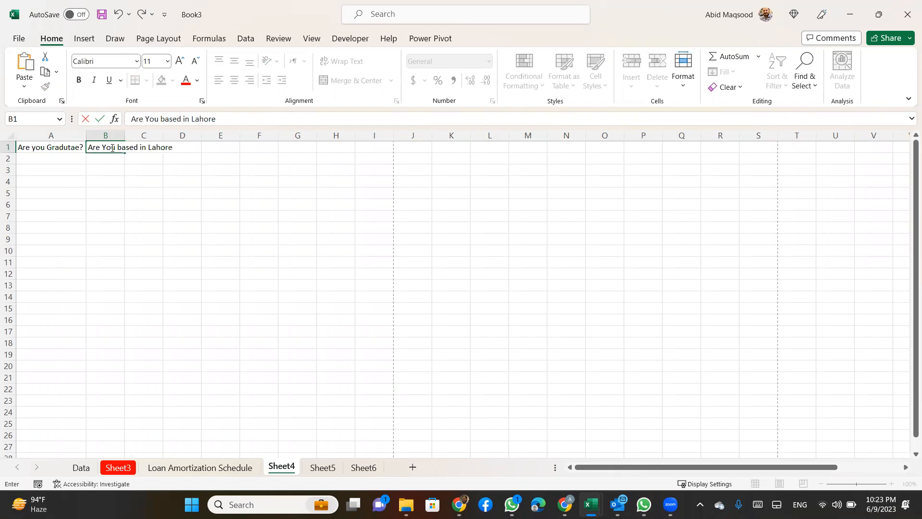
pyautogui.press('Tab')
pyautogui.write('Are you ')
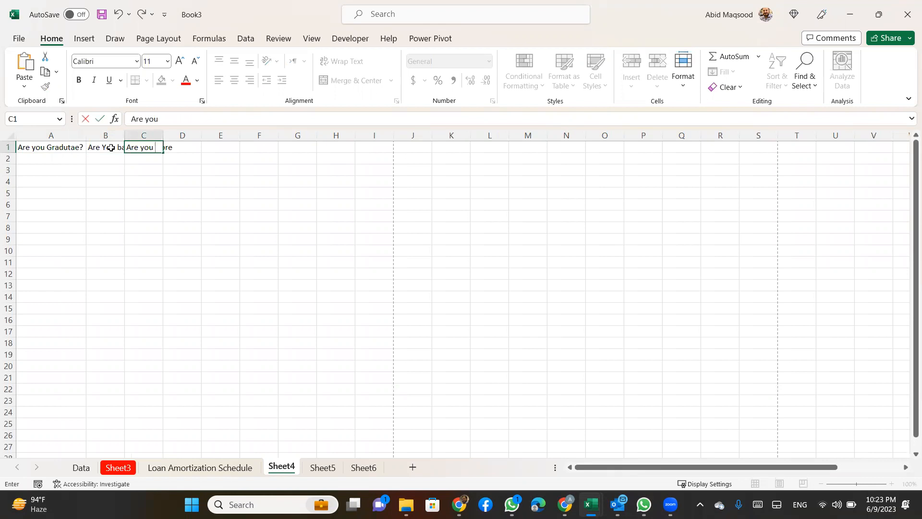
pyautogui.write('a Pakistani')
pyautogui.press('Return')
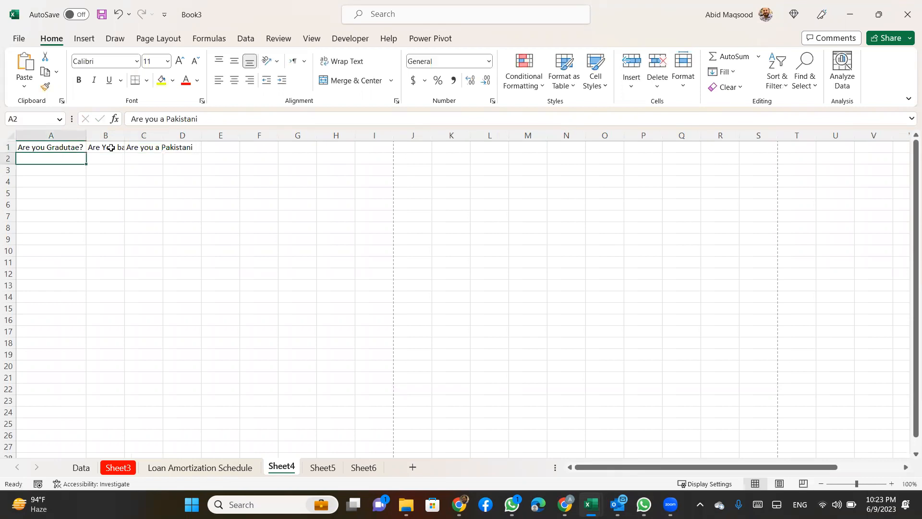
# Auto-fit the widths of all columns on Sheet4 to their contents.
pyautogui.click(6, 134)
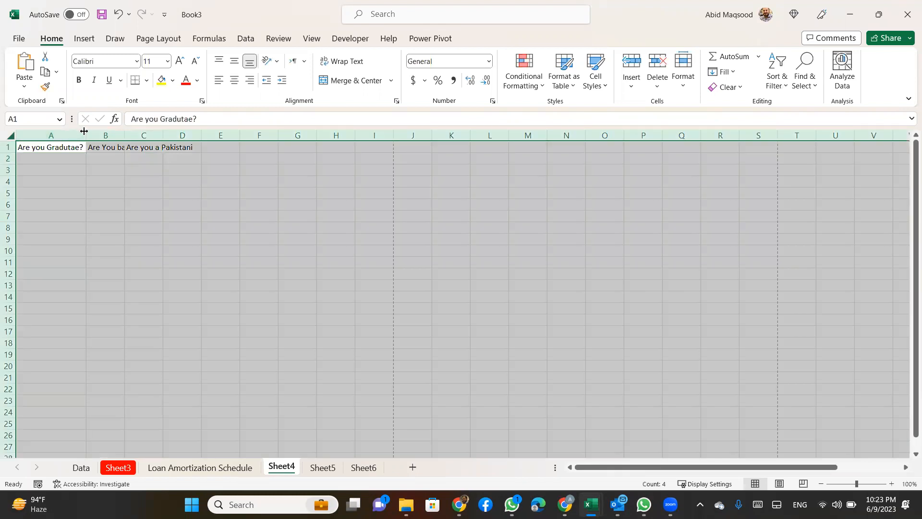
pyautogui.doubleClick(87, 135)
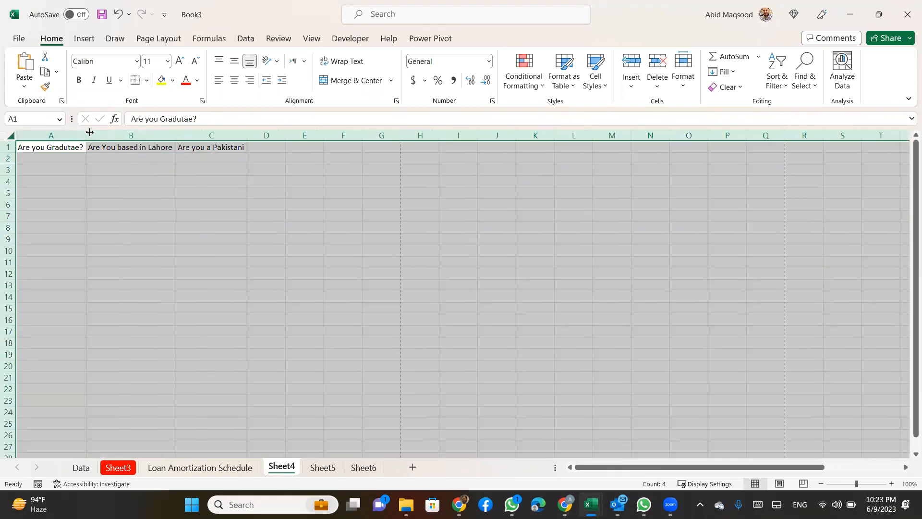
pyautogui.click(199, 161)
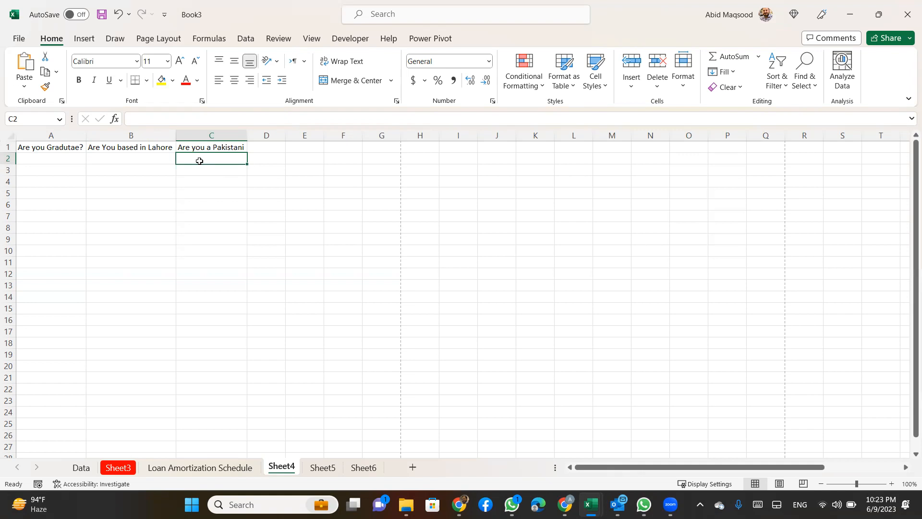
# Enter the answer options Yes in cell J2 and No in cell J3.
pyautogui.press('Left')
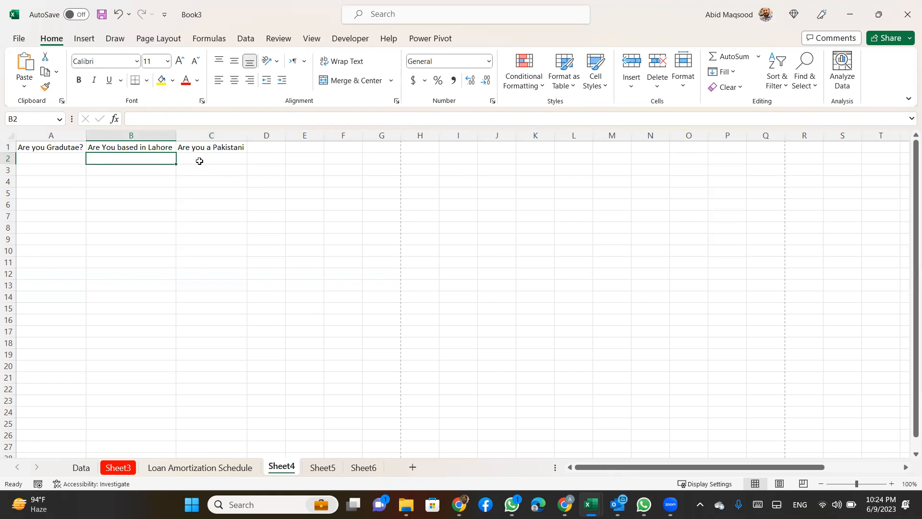
pyautogui.press('Left')
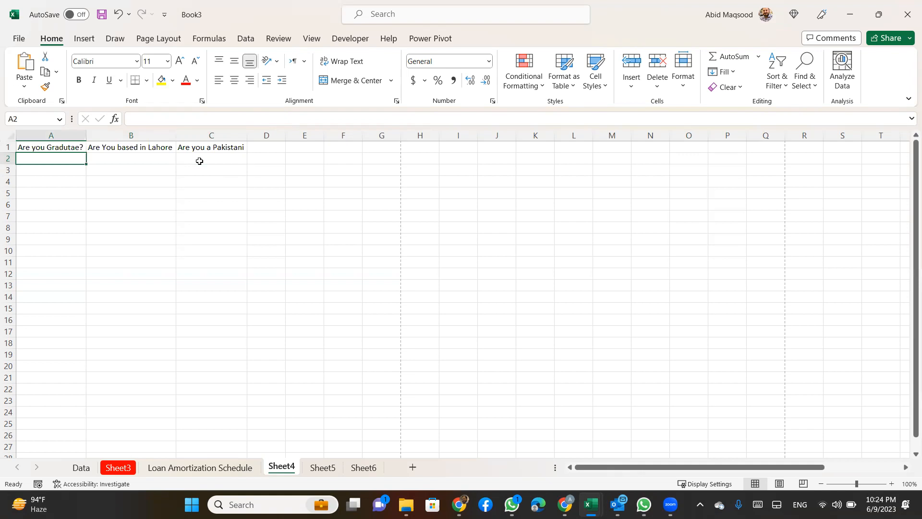
pyautogui.press('Right')
pyautogui.press('Right')
pyautogui.press('Right')
pyautogui.press('Right')
pyautogui.press('Right')
pyautogui.press('Right')
pyautogui.press('Right')
pyautogui.press('Right')
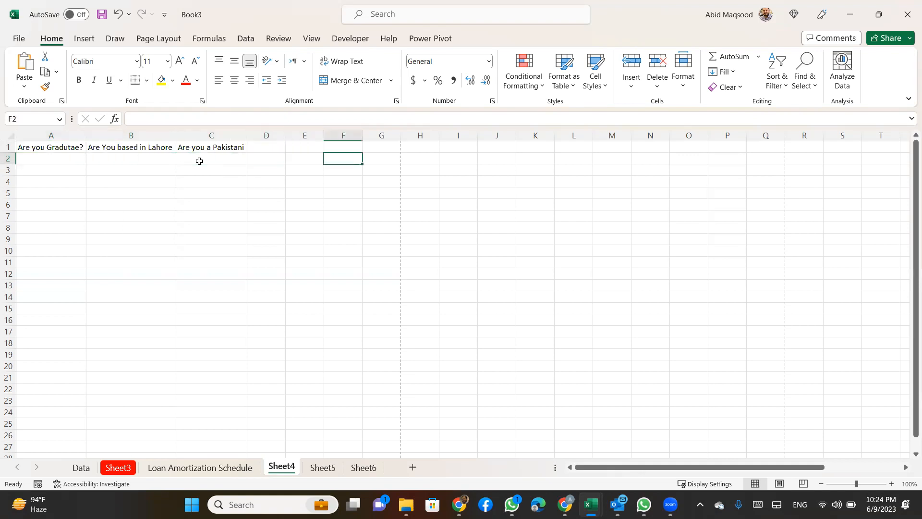
pyautogui.press('Right')
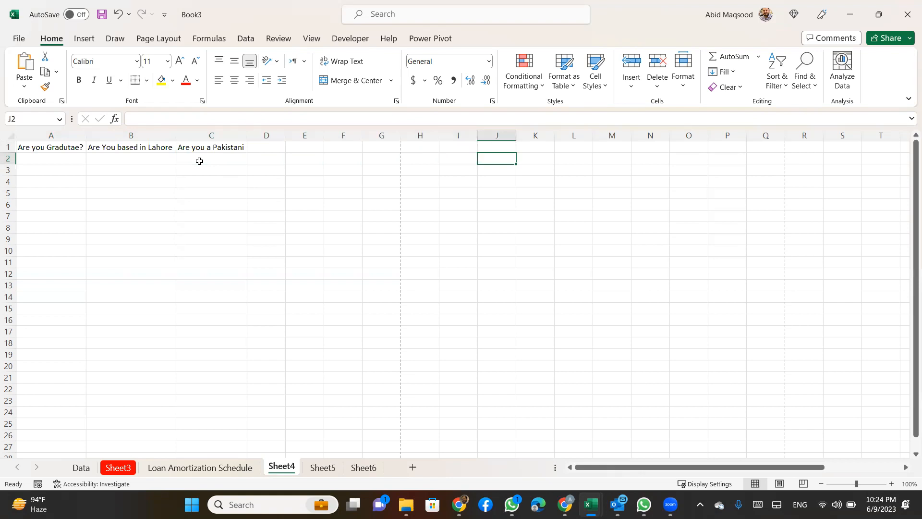
pyautogui.write('Yes')
pyautogui.press('Return')
pyautogui.write('No')
pyautogui.press('Return')
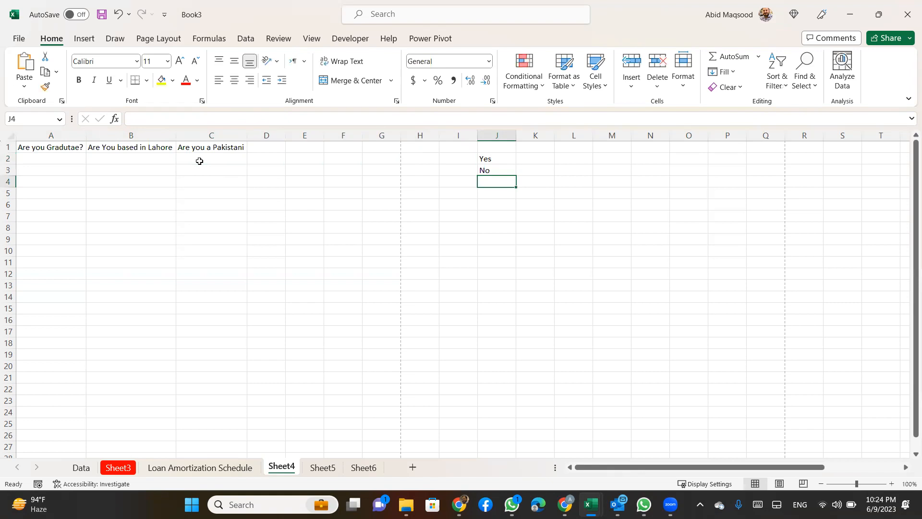
pyautogui.moveTo(486, 157); pyautogui.dragTo(486, 170)
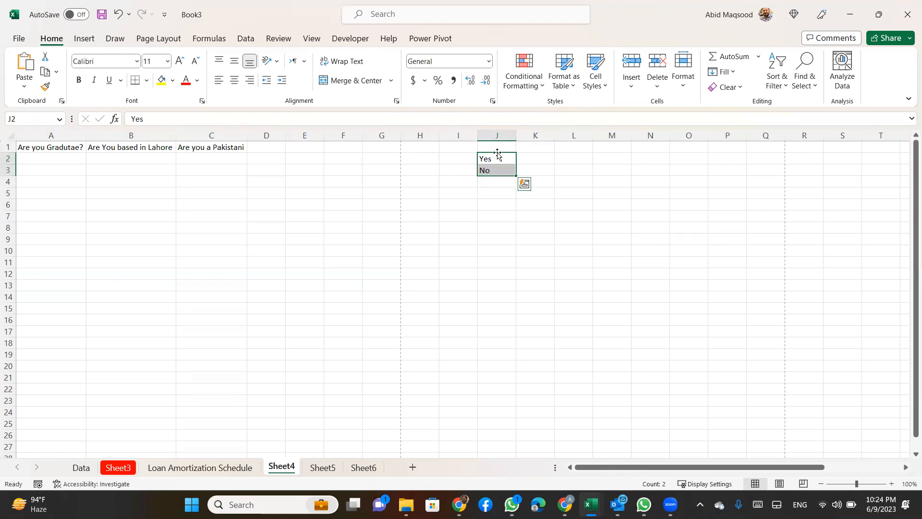
pyautogui.click(245, 40)
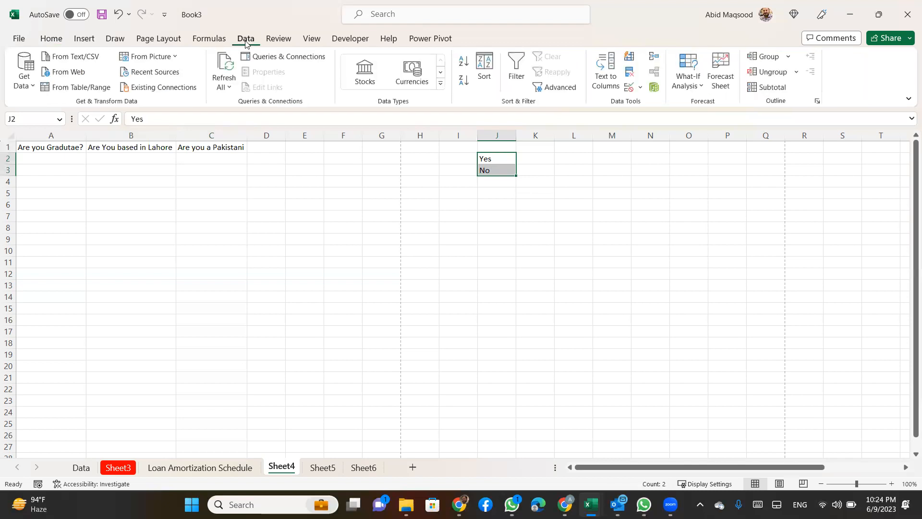
pyautogui.click(494, 181)
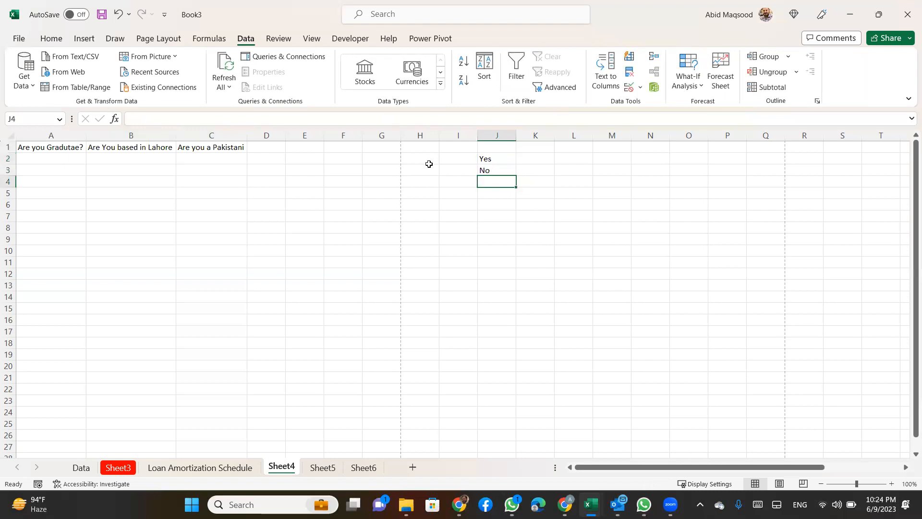
pyautogui.click(484, 155)
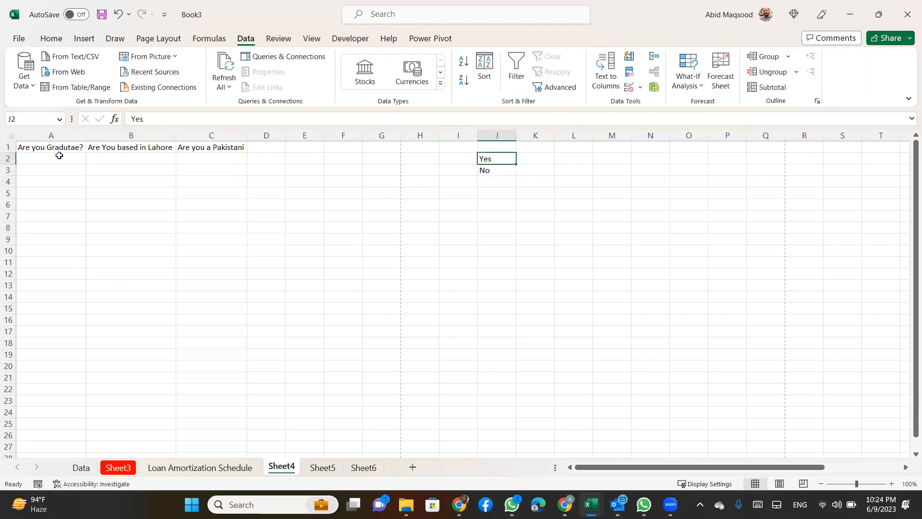
pyautogui.click(431, 155)
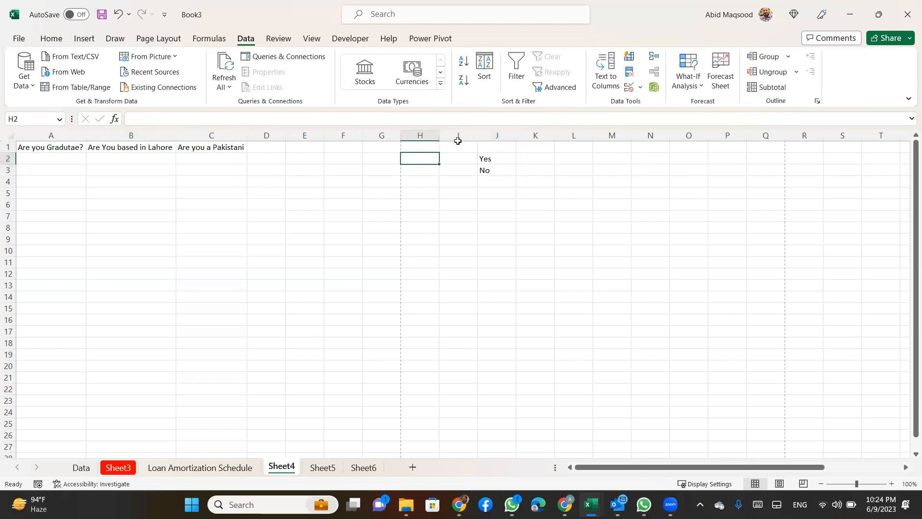
# Add list data validation with an in-cell dropdown to cell F2, using J2:J3 as the source.
pyautogui.click(334, 155)
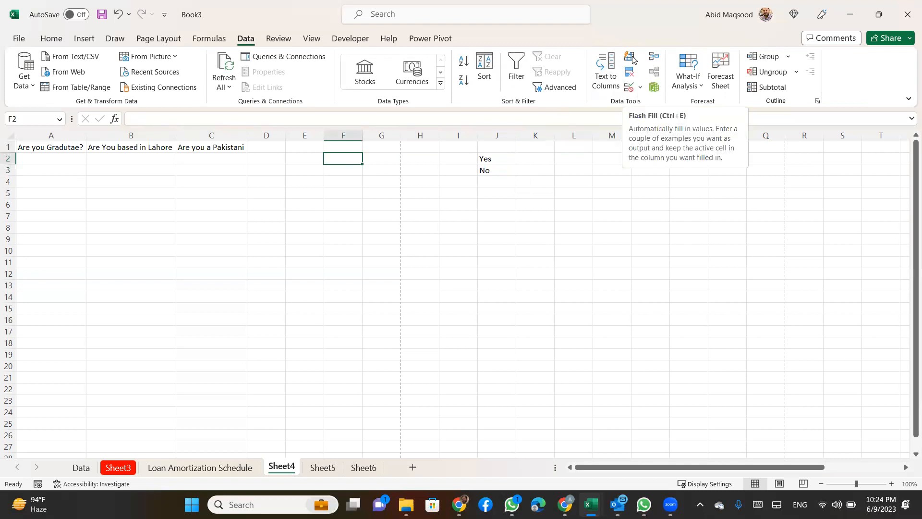
pyautogui.click(640, 88)
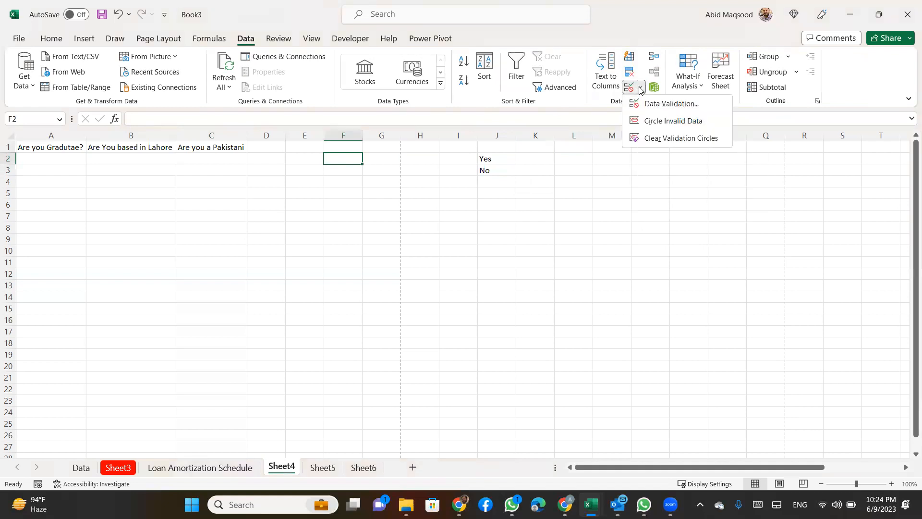
pyautogui.click(671, 104)
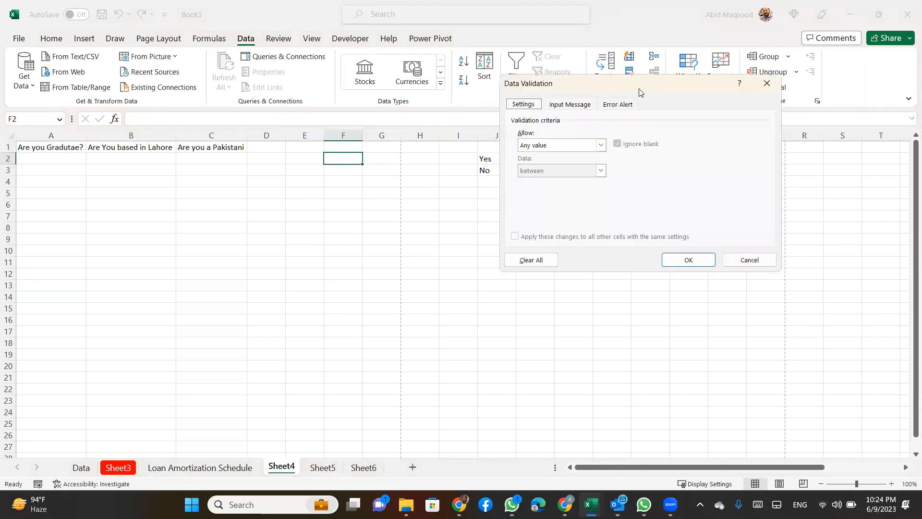
pyautogui.moveTo(639, 92); pyautogui.dragTo(719, 114)
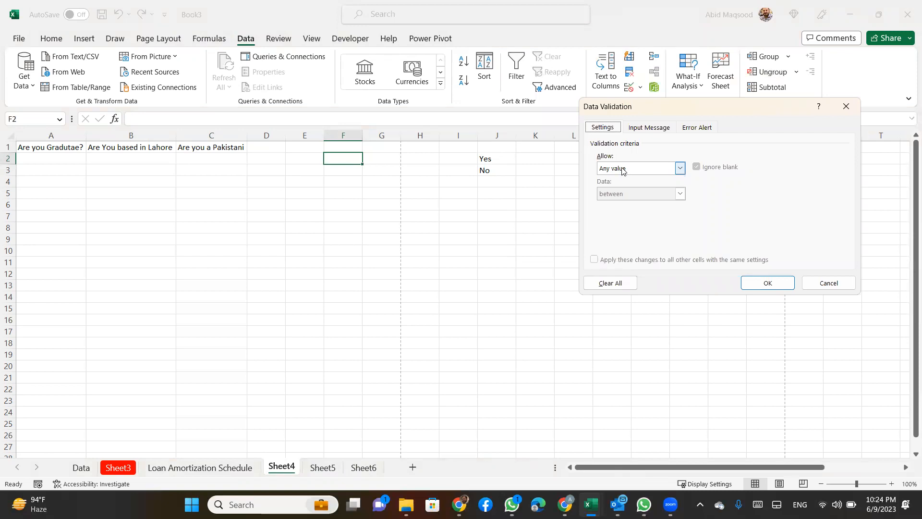
pyautogui.click(623, 171)
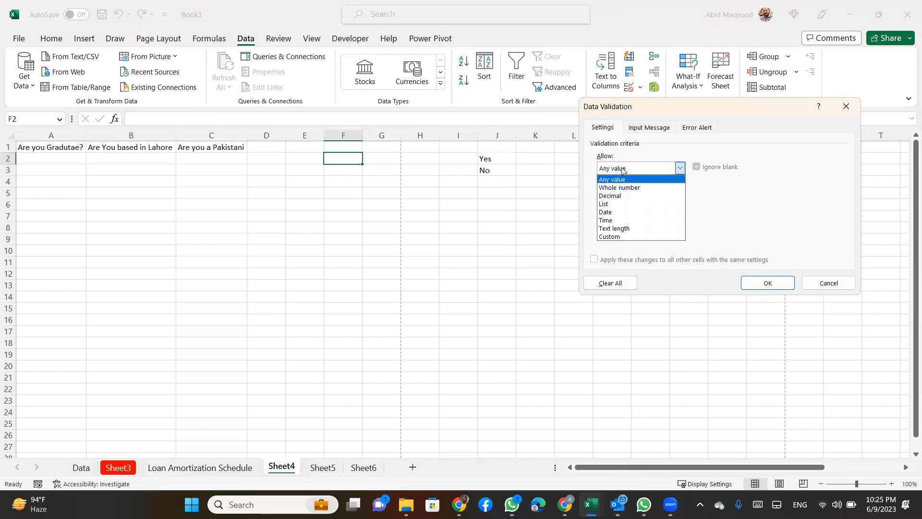
pyautogui.click(607, 204)
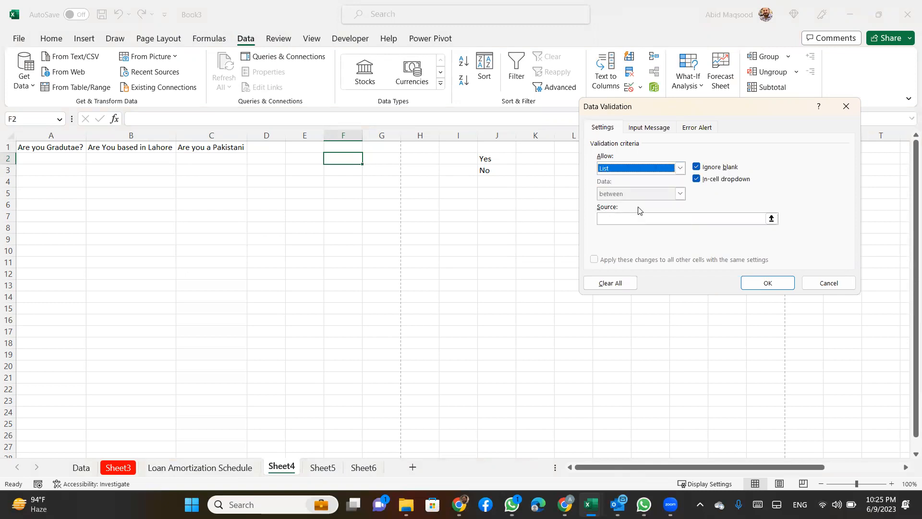
pyautogui.click(772, 219)
pyautogui.moveTo(500, 161); pyautogui.dragTo(498, 170)
pyautogui.click(853, 122)
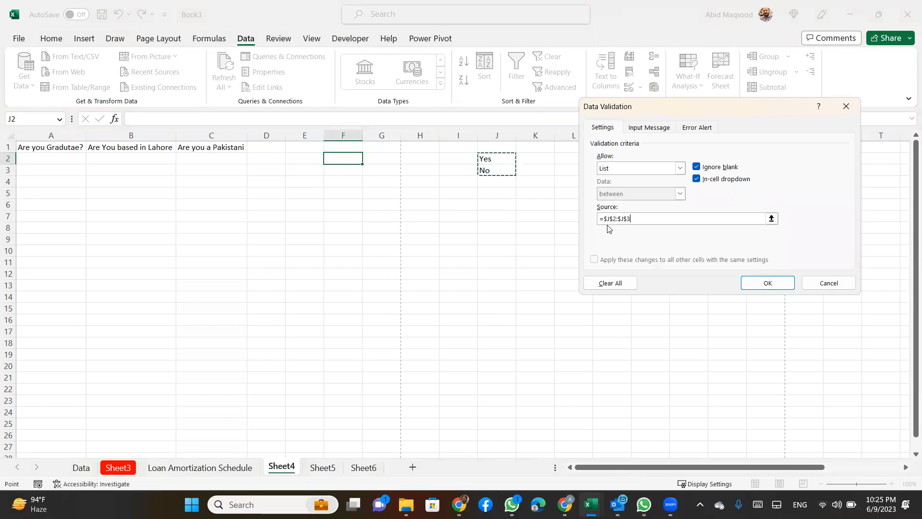
pyautogui.click(764, 284)
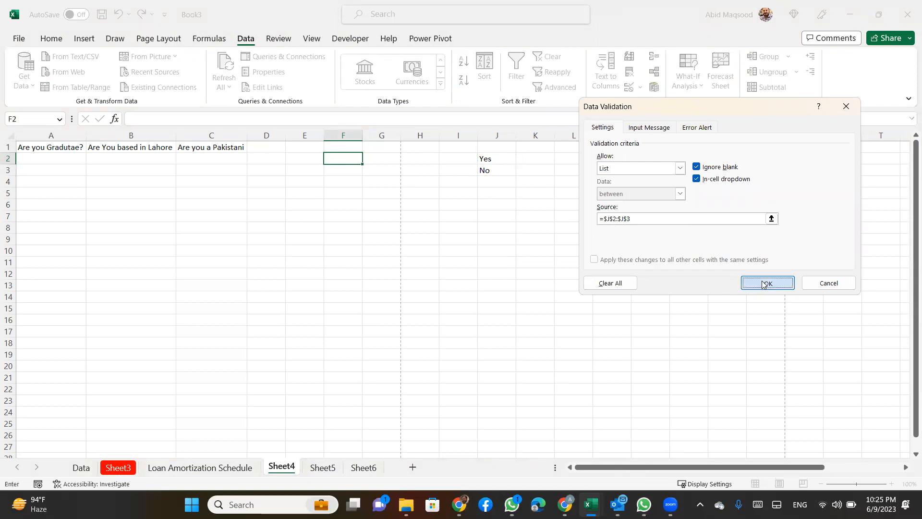
# Copy the validated cell F2 into the answer range A2:C21 under the three question headings.
pyautogui.hotkey('ctrl', 'c')
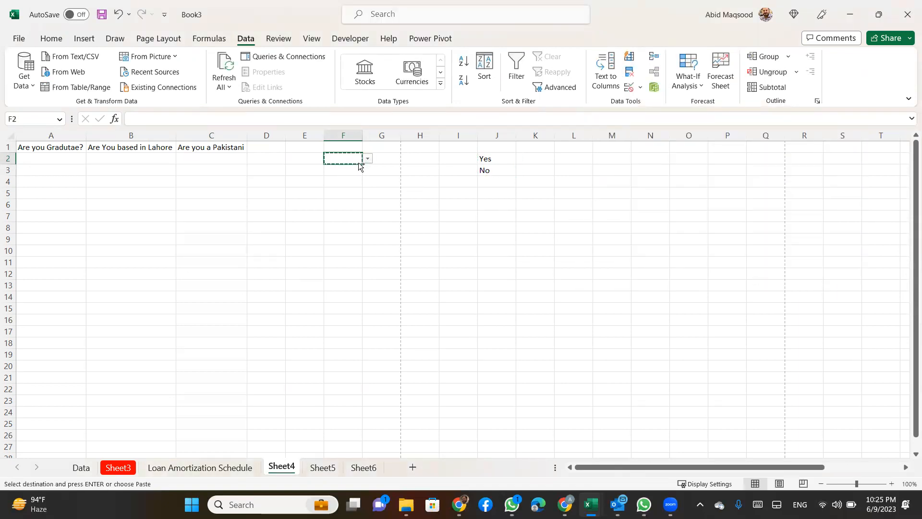
pyautogui.moveTo(47, 158); pyautogui.dragTo(200, 373)
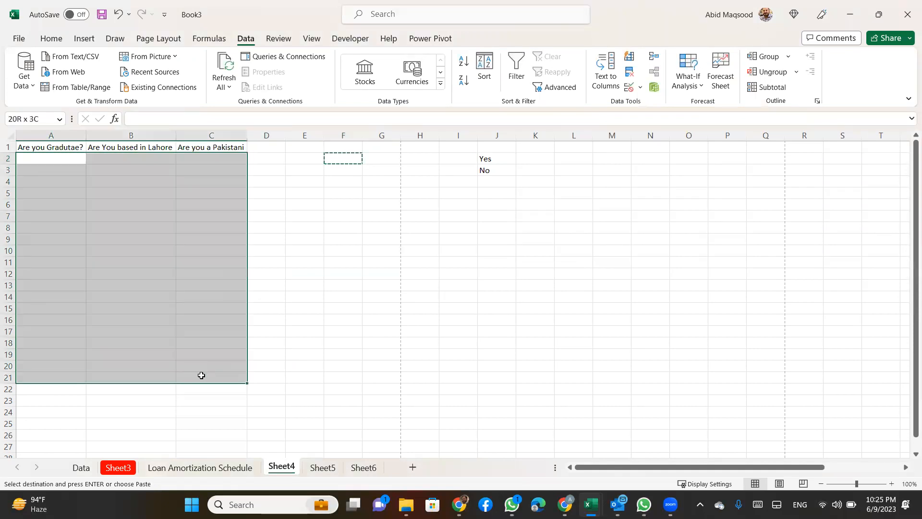
pyautogui.hotkey('ctrl', 'v')
pyautogui.click(291, 241)
# Choose No from the dropdown list in cell B12.
pyautogui.click(133, 269)
pyautogui.click(181, 272)
pyautogui.click(119, 292)
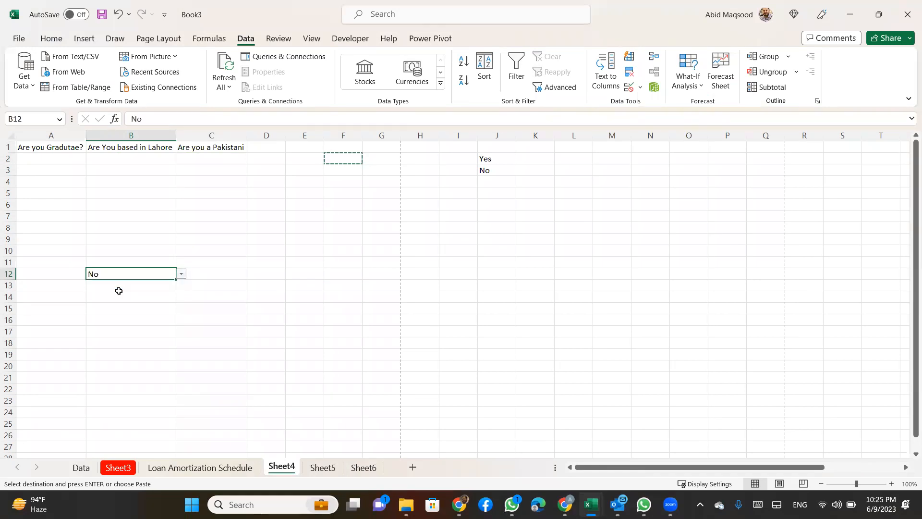
# Try to enter Kharian in cell B9 to test the validation rule, and cancel the entry.
pyautogui.click(118, 238)
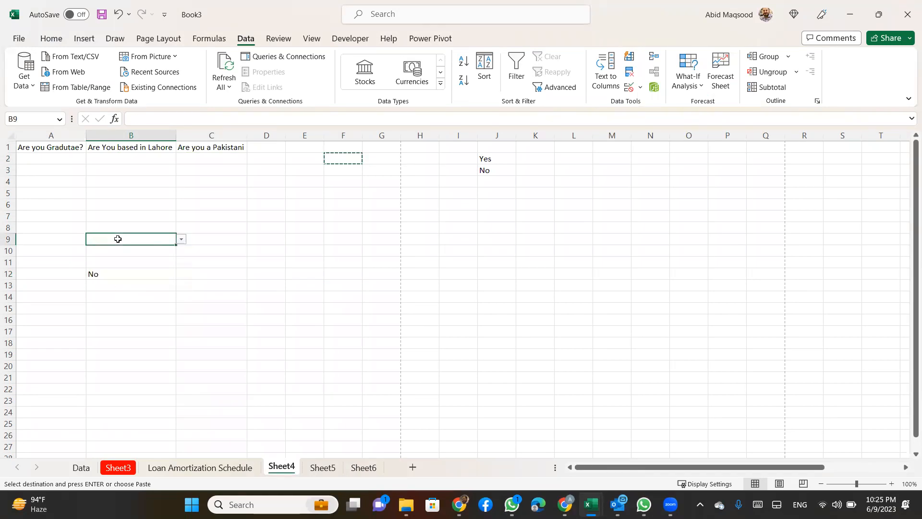
pyautogui.doubleClick(118, 239)
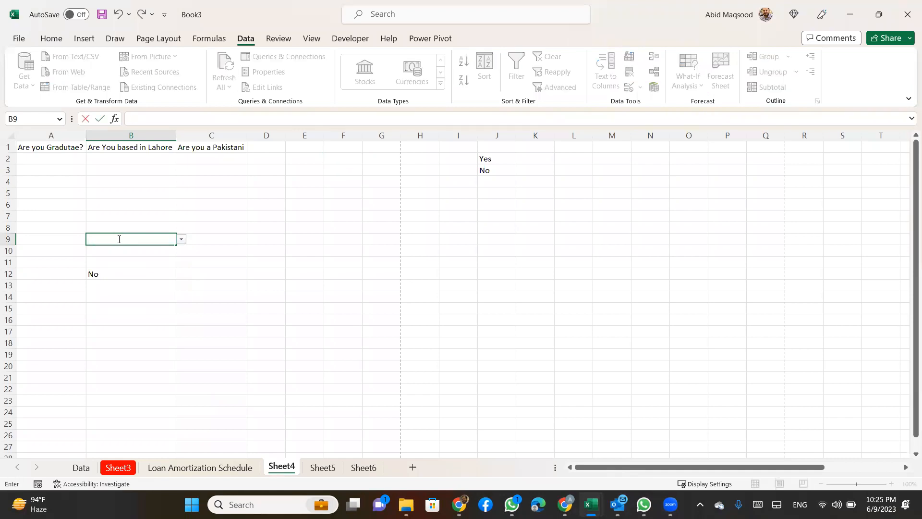
pyautogui.write('Kharian')
pyautogui.press('Return')
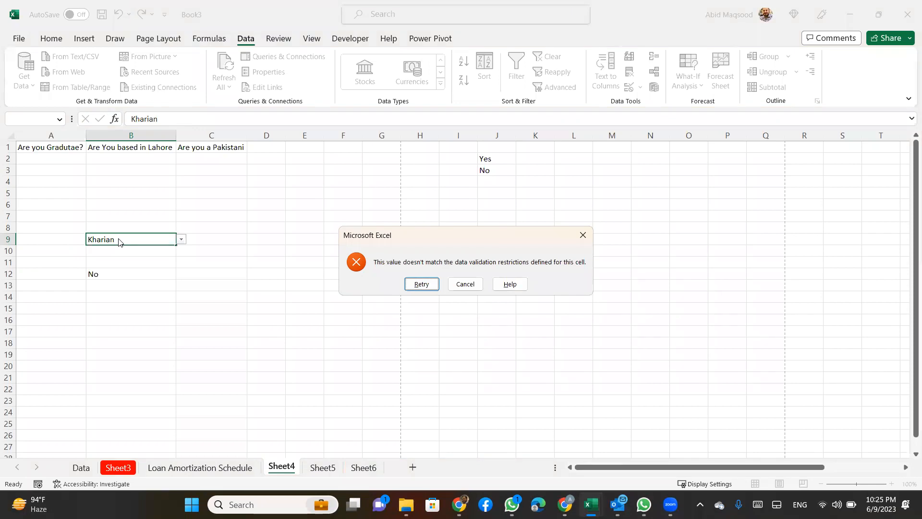
pyautogui.click(465, 284)
pyautogui.click(423, 217)
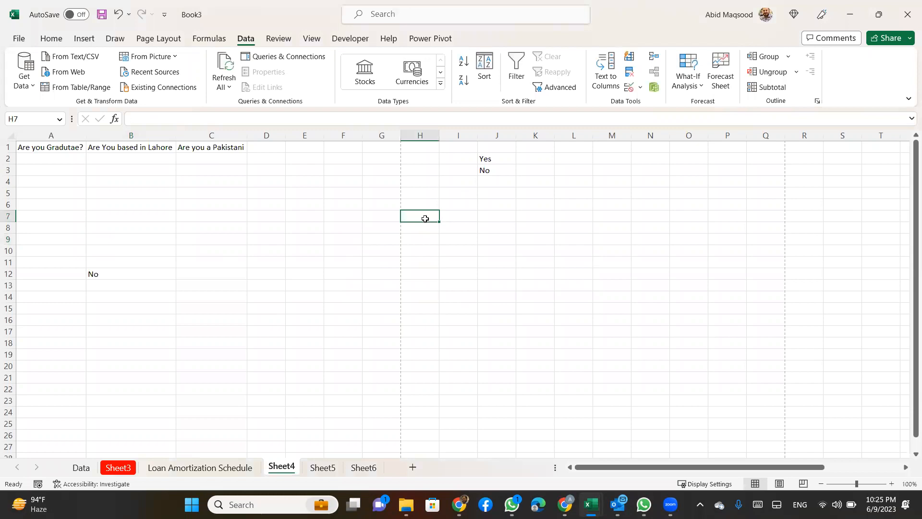
# Look at the dropdown options in cell B12, clear its answer and return to cell B2.
pyautogui.click(91, 272)
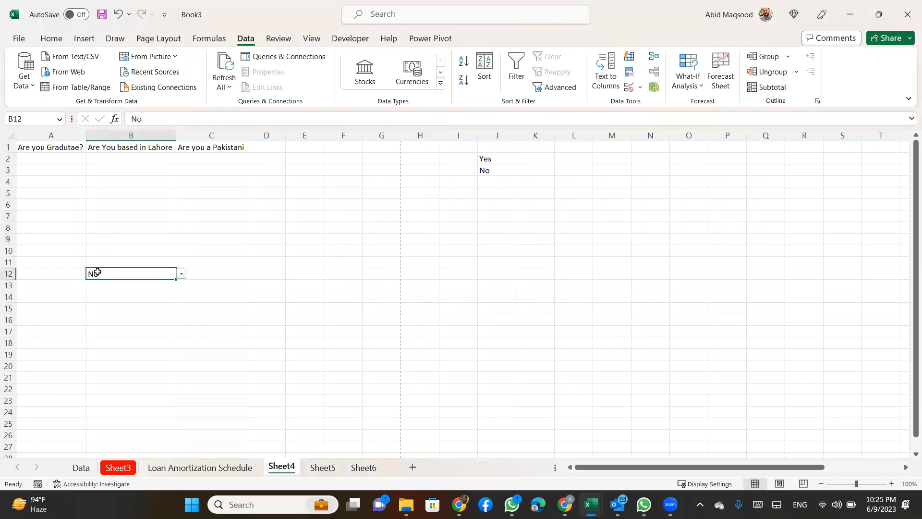
pyautogui.click(182, 274)
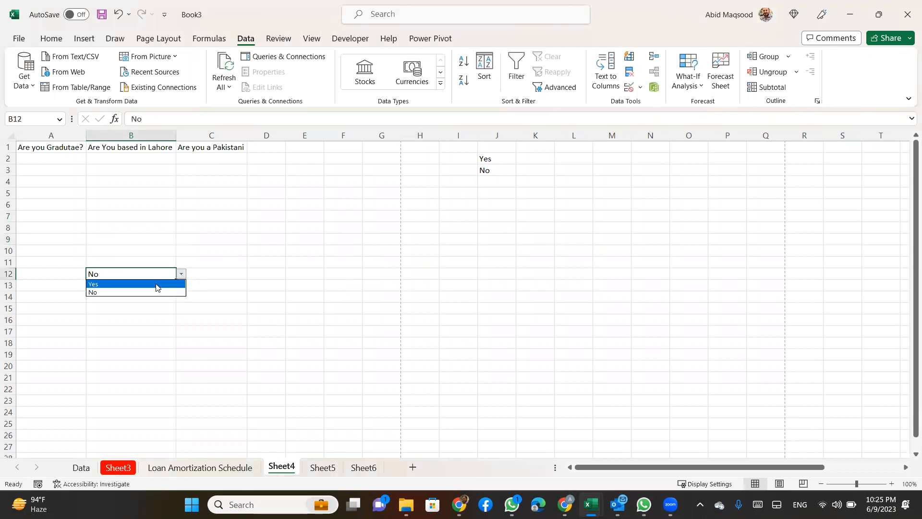
pyautogui.click(130, 247)
pyautogui.click(130, 246)
pyautogui.press('Down')
pyautogui.press('Down')
pyautogui.press('Delete')
pyautogui.press('Up')
pyautogui.press('Up')
pyautogui.hotkey('ctrl', 'Up')
pyautogui.press('Down')
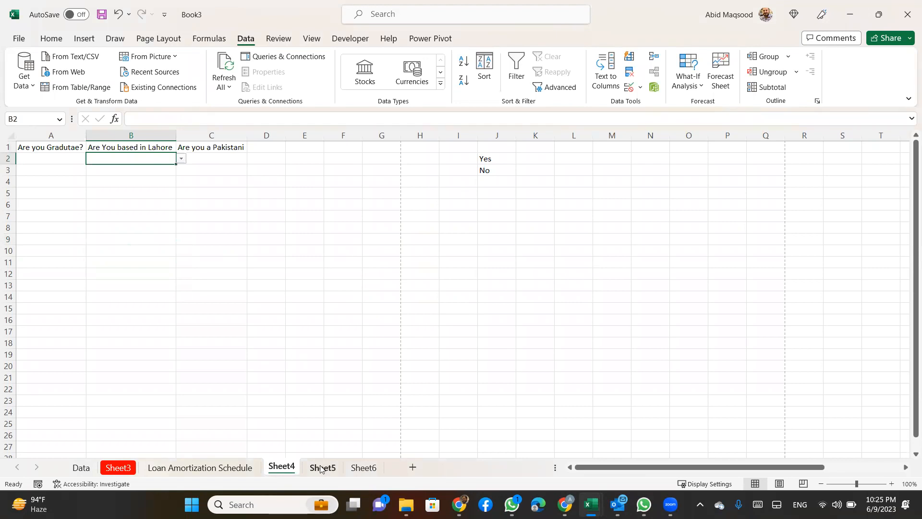
pyautogui.click(66, 170)
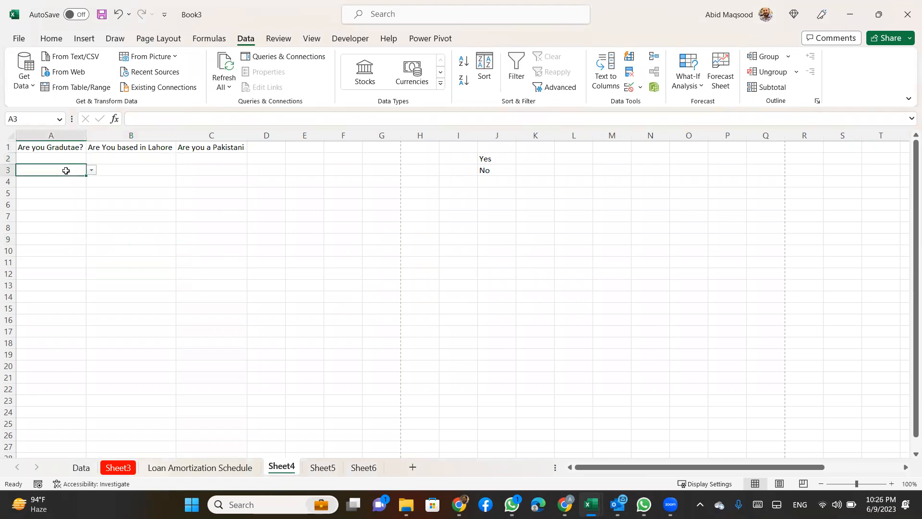
pyautogui.click(131, 170)
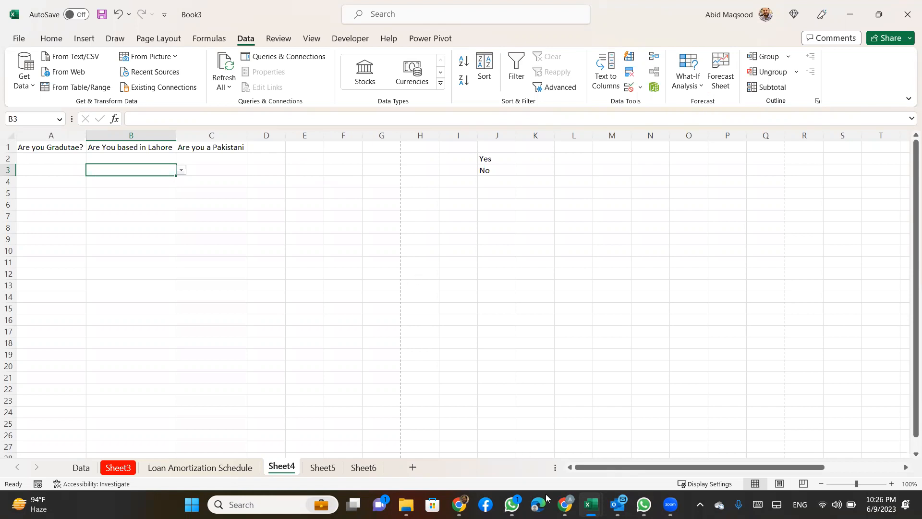
# Save the file Super Store.xlsx to the Downloads folder.
pyautogui.click(430, 49)
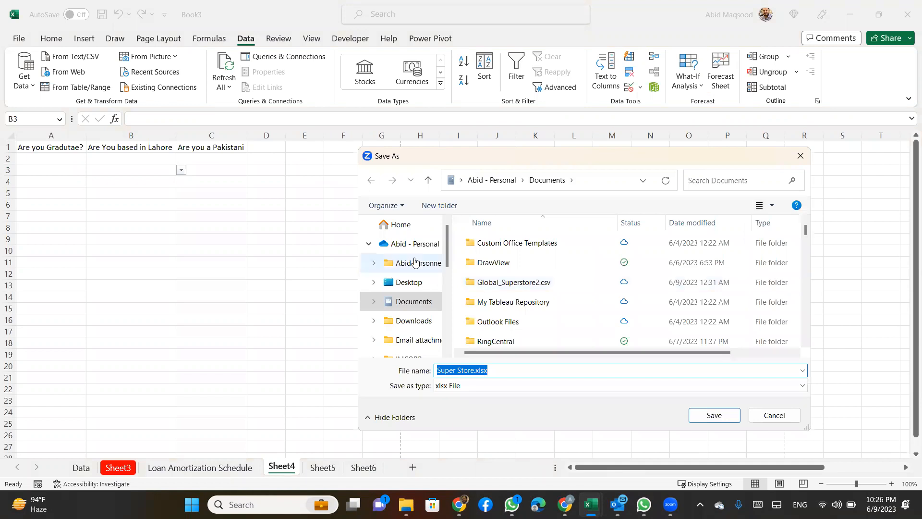
pyautogui.click(410, 320)
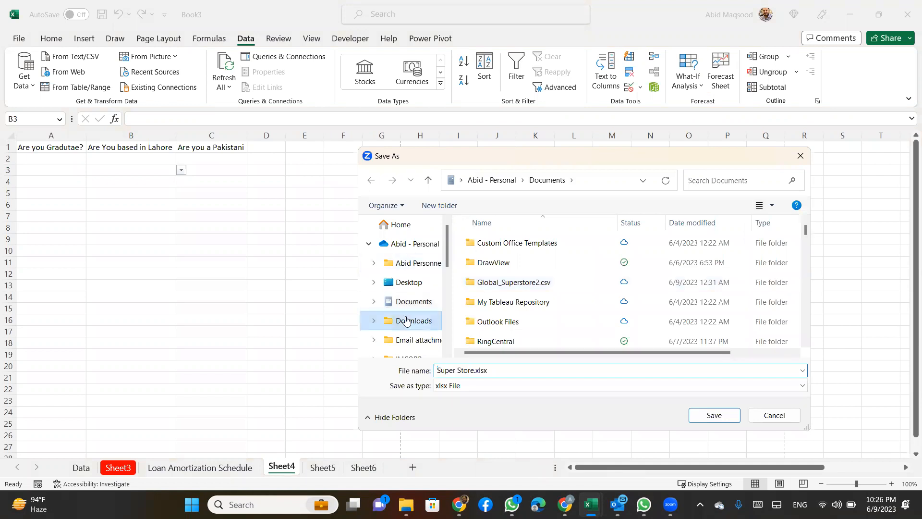
pyautogui.click(716, 415)
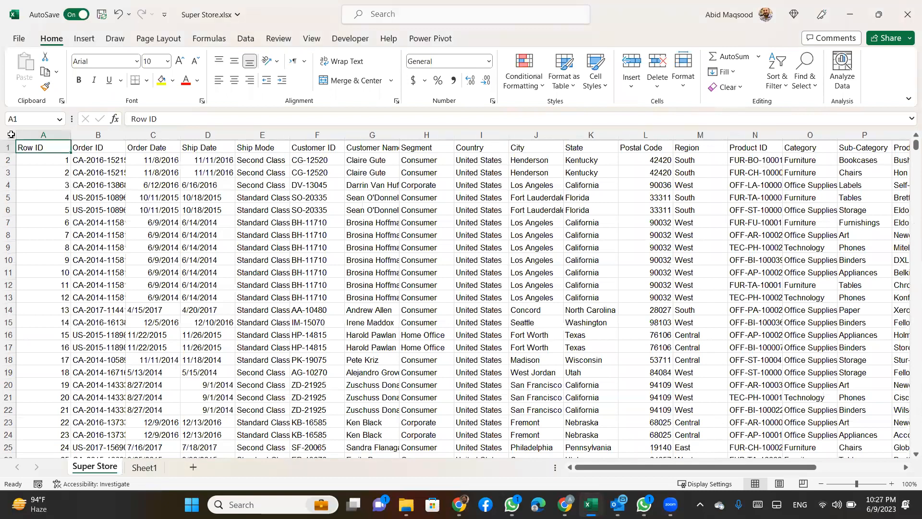
# Auto-fit all column widths on the Super Store sheet and return to cell A1.
pyautogui.click(10, 136)
pyautogui.doubleClick(70, 137)
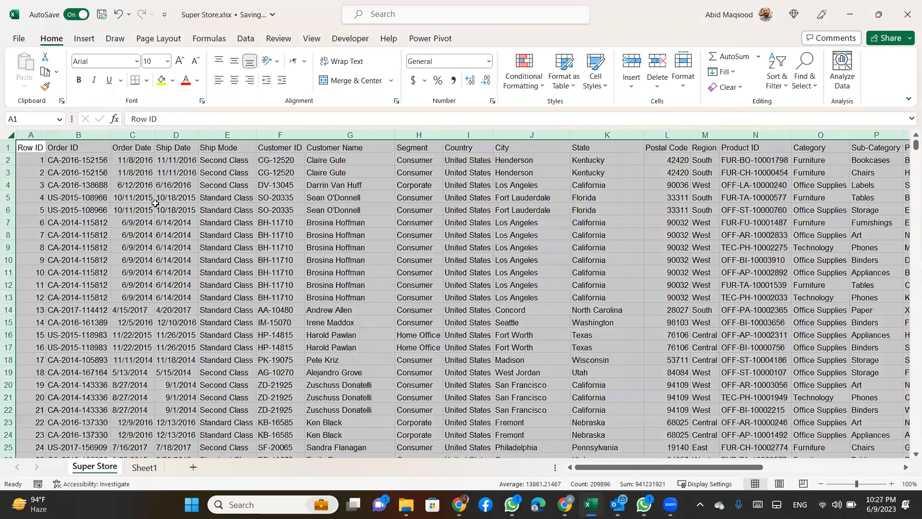
pyautogui.click(155, 205)
pyautogui.press('Left')
pyautogui.press('Left')
pyautogui.press('Left')
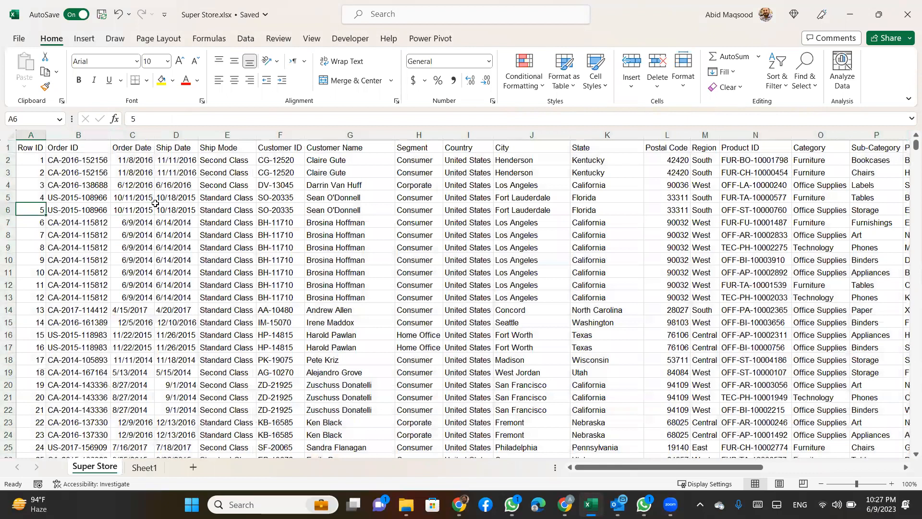
pyautogui.press('Up')
pyautogui.press('Up')
pyautogui.press('Up')
pyautogui.press('Up')
pyautogui.press('Up')
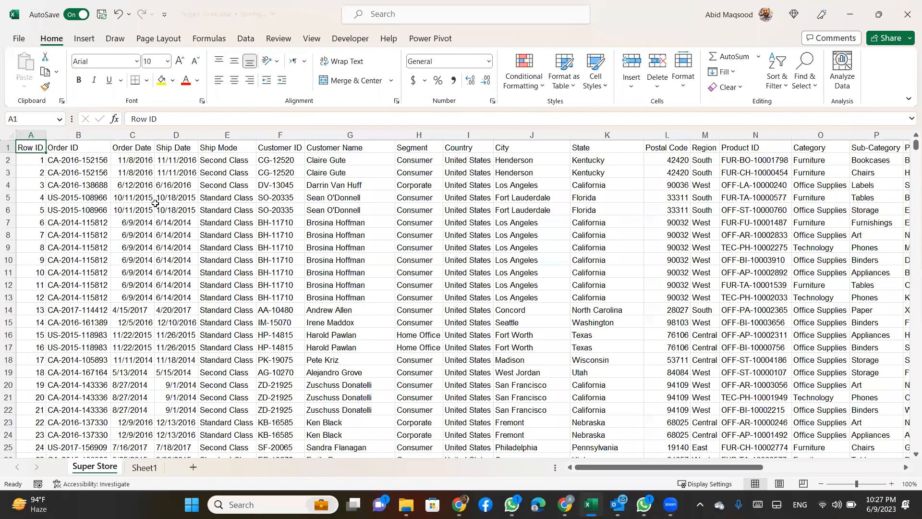
# Examine the entries in the Row ID and Order ID columns of the Super Store sheet.
pyautogui.press('Down')
pyautogui.press('Up')
pyautogui.press('Down')
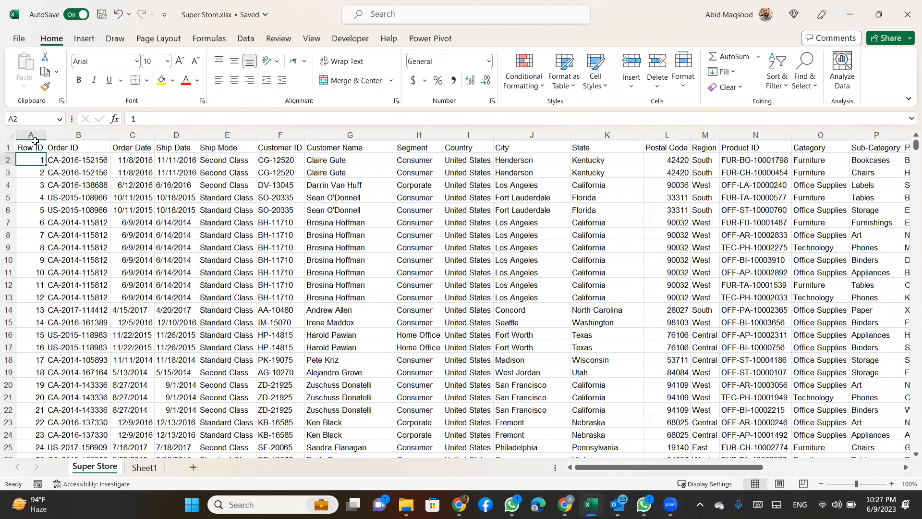
pyautogui.click(74, 134)
pyautogui.click(79, 159)
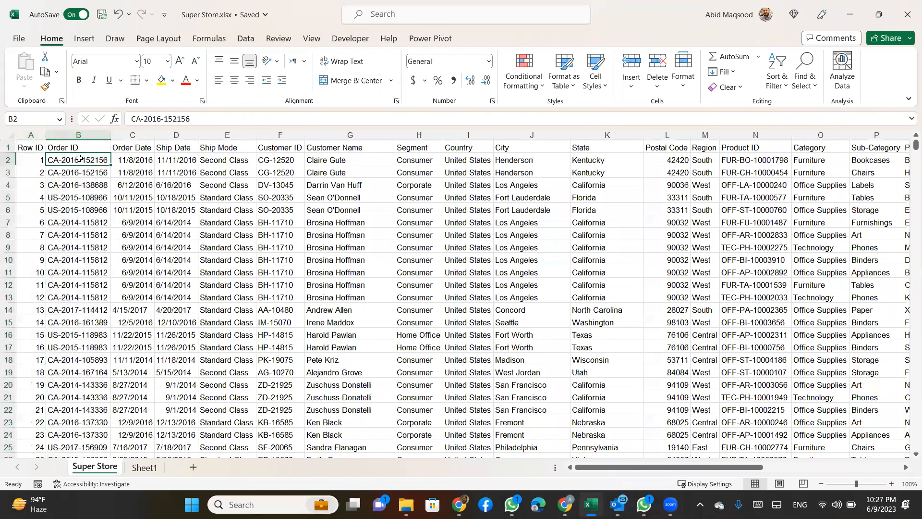
pyautogui.press('Down')
pyautogui.press('Down')
pyautogui.press('Down')
pyautogui.press('Down')
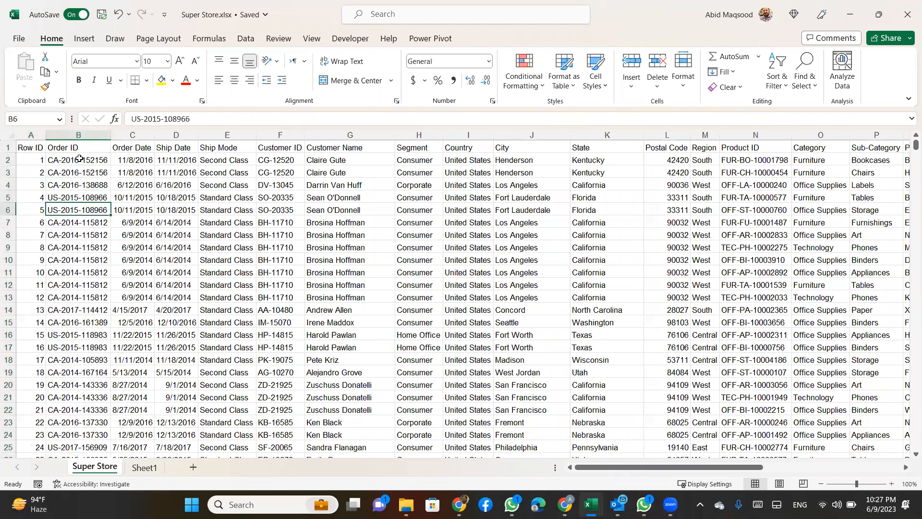
pyautogui.press('Up')
pyautogui.press('Up')
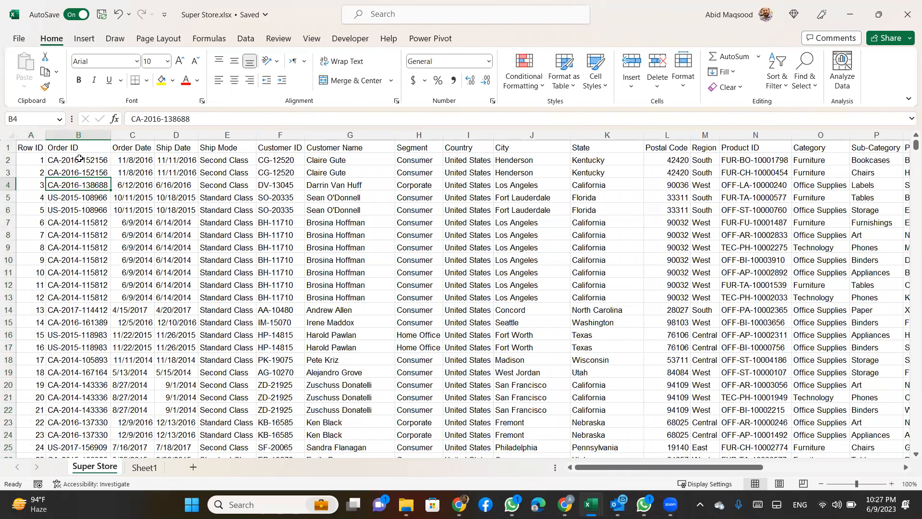
pyautogui.press('Up')
pyautogui.press('Up')
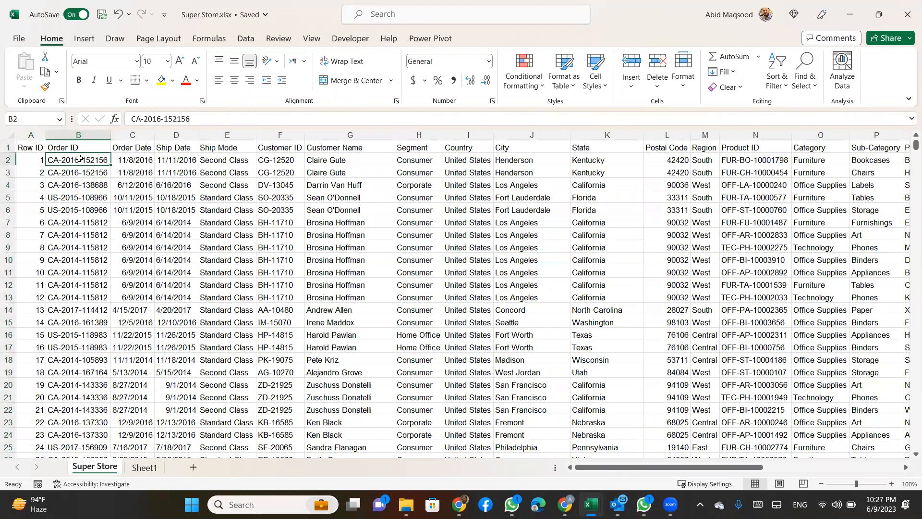
# Go through the headers from Order ID to Ship Mode and turn on filters for the header row.
pyautogui.press('Up')
pyautogui.press('Right')
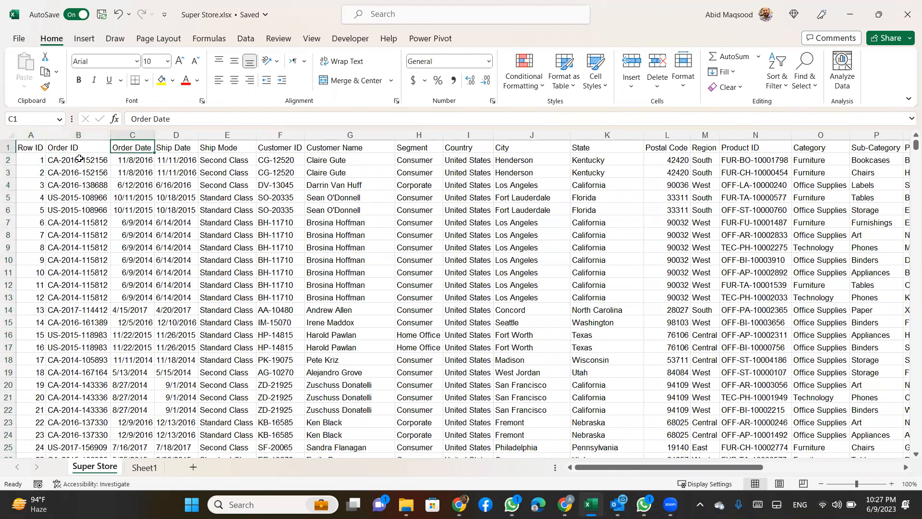
pyautogui.press('Right')
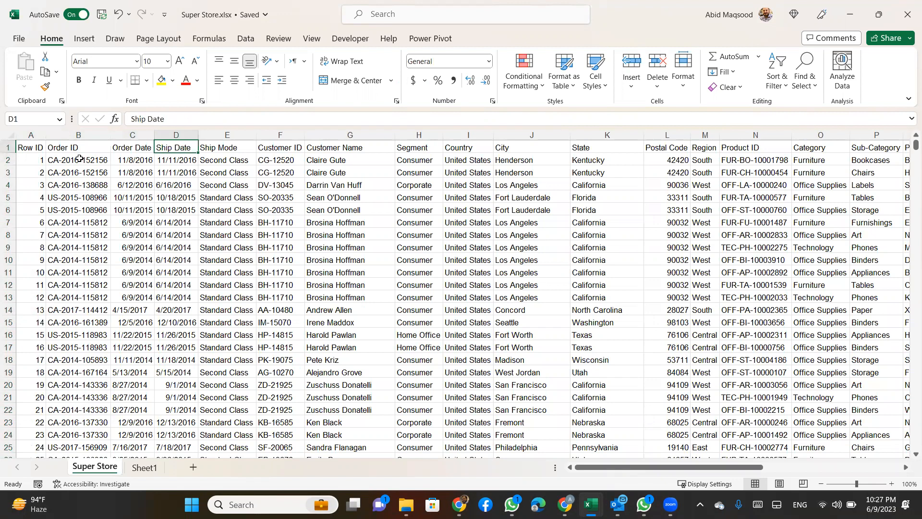
pyautogui.press('Right')
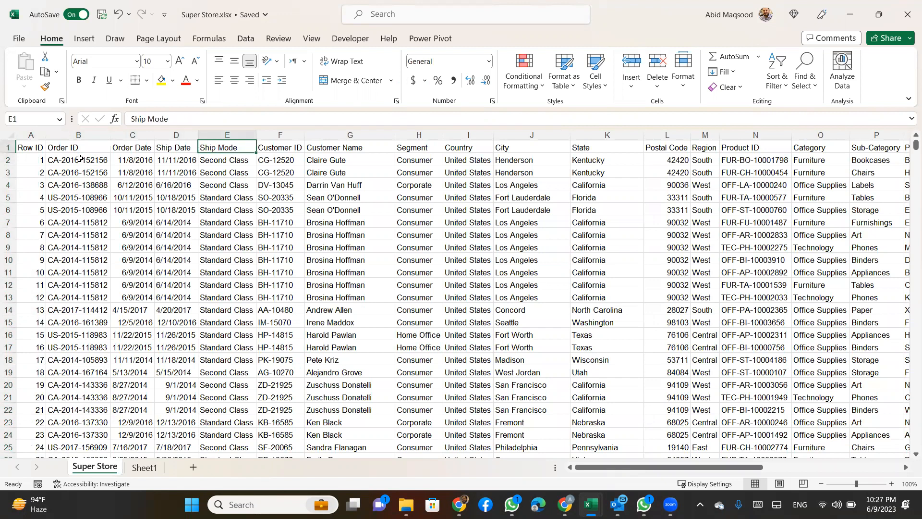
pyautogui.hotkey('ctrl', 'shift', 'l')
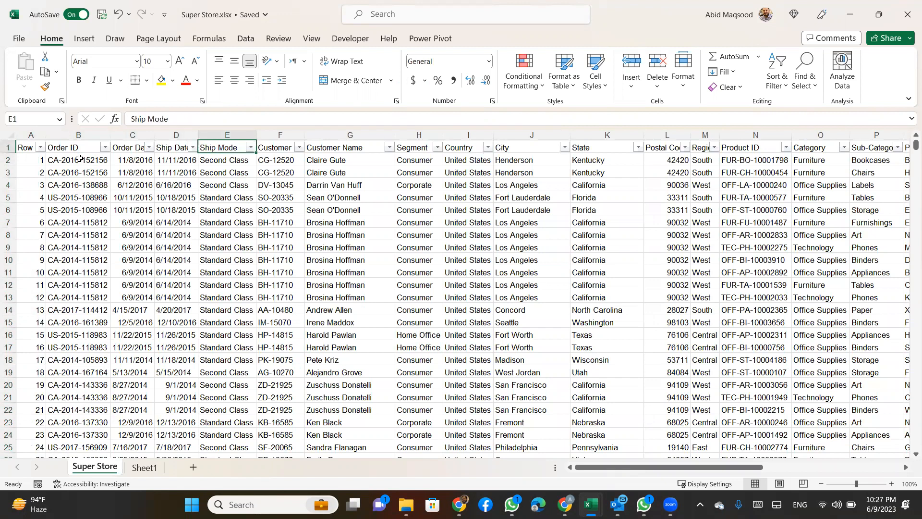
# Look through the filter values of the Ship Mode, Customer ID, Segment and Country columns without applying a filter.
pyautogui.click(249, 148)
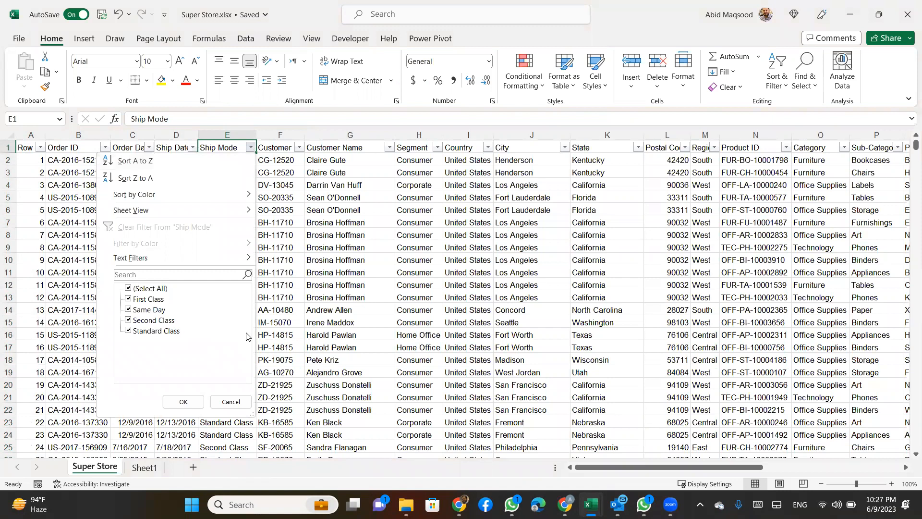
pyautogui.click(299, 152)
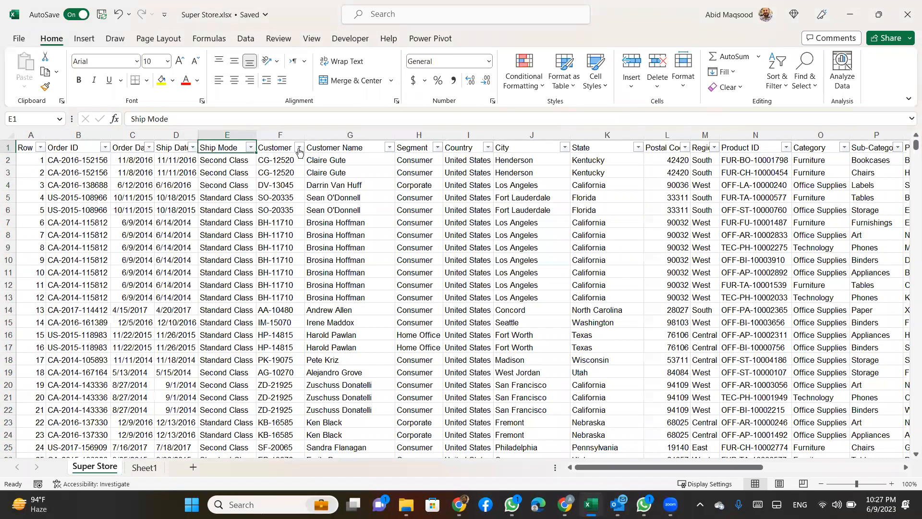
pyautogui.click(299, 149)
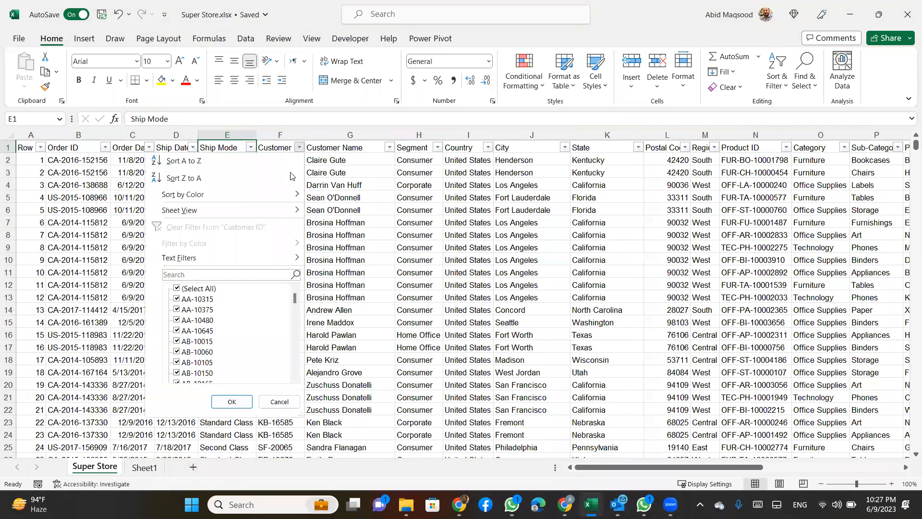
pyautogui.click(342, 157)
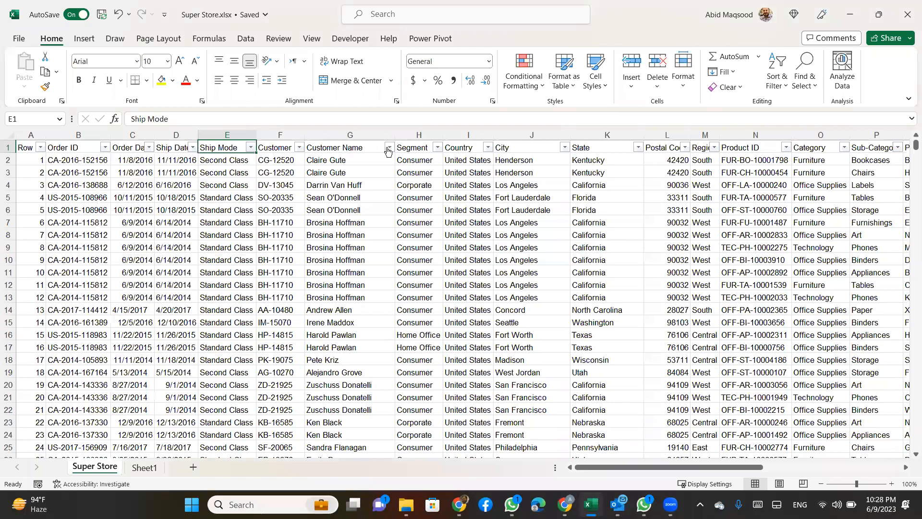
pyautogui.click(437, 148)
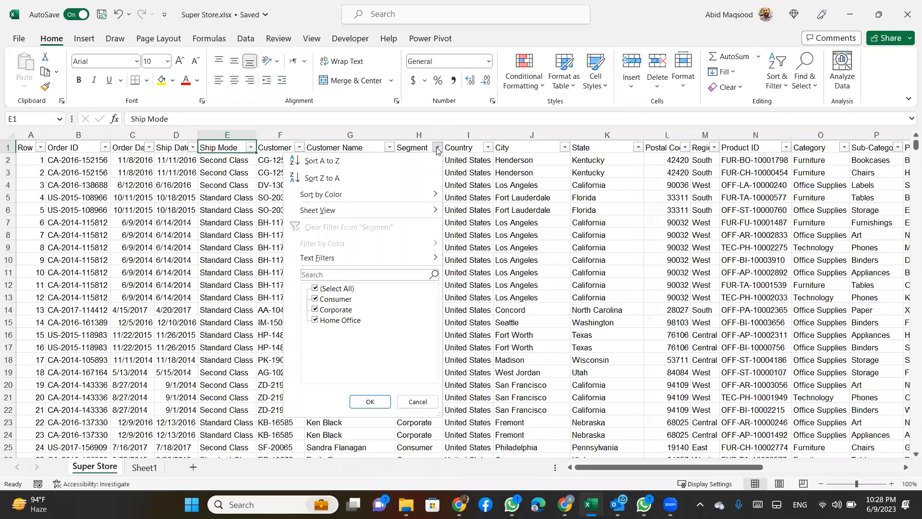
pyautogui.click(489, 148)
pyautogui.click(489, 148)
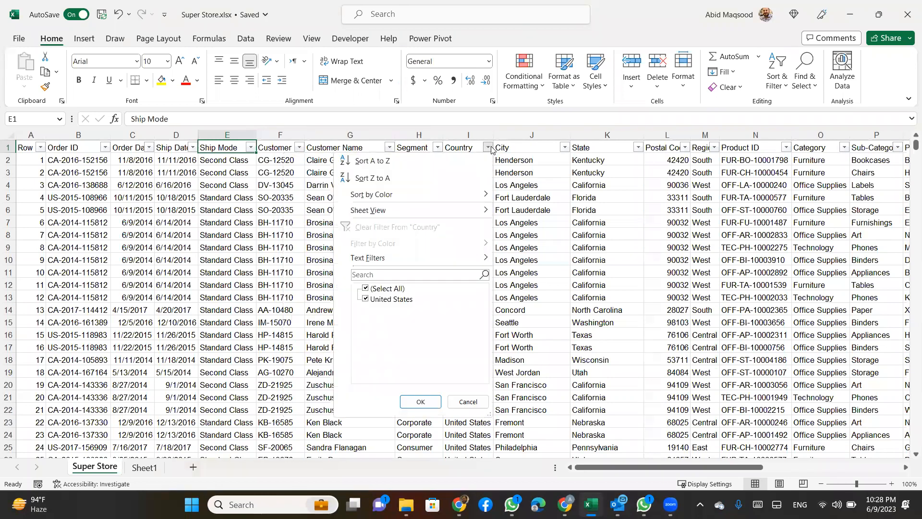
# Check the filter values of the City, State and Region columns, leaving all data unfiltered.
pyautogui.click(565, 147)
pyautogui.click(565, 148)
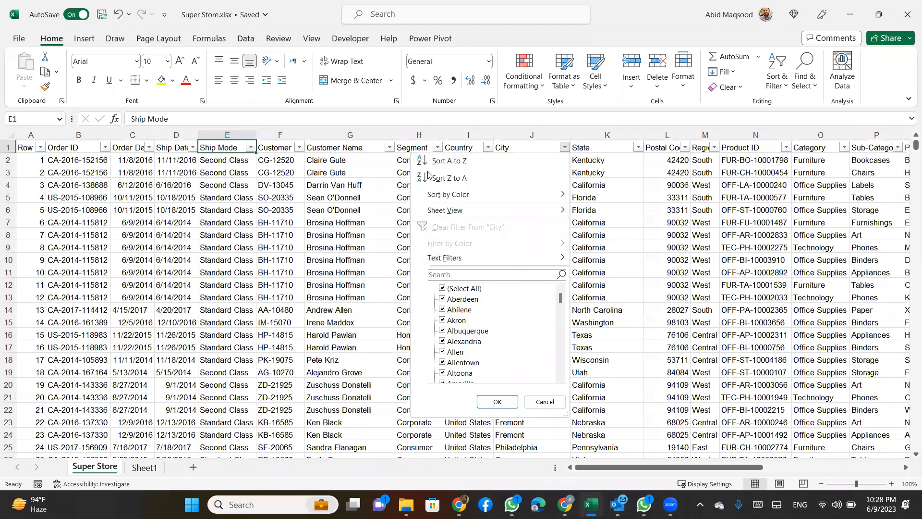
pyautogui.click(639, 147)
pyautogui.click(639, 148)
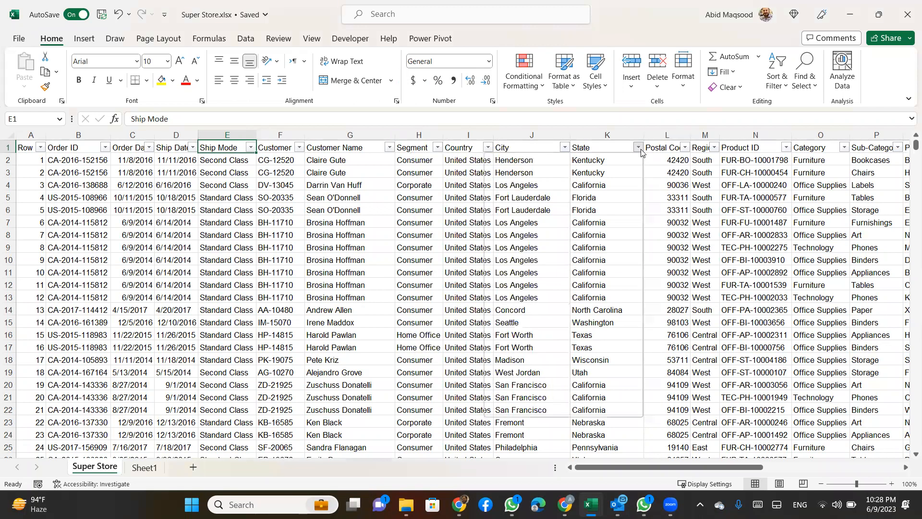
pyautogui.click(664, 241)
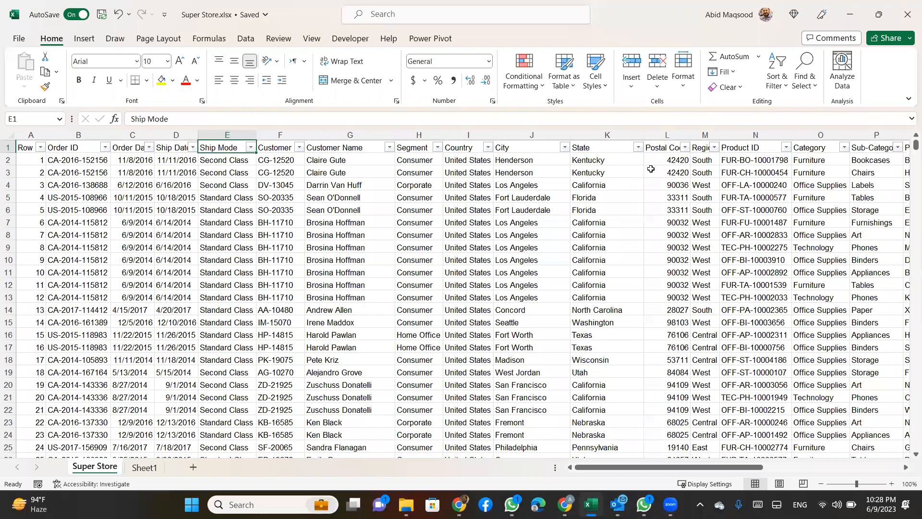
pyautogui.click(700, 148)
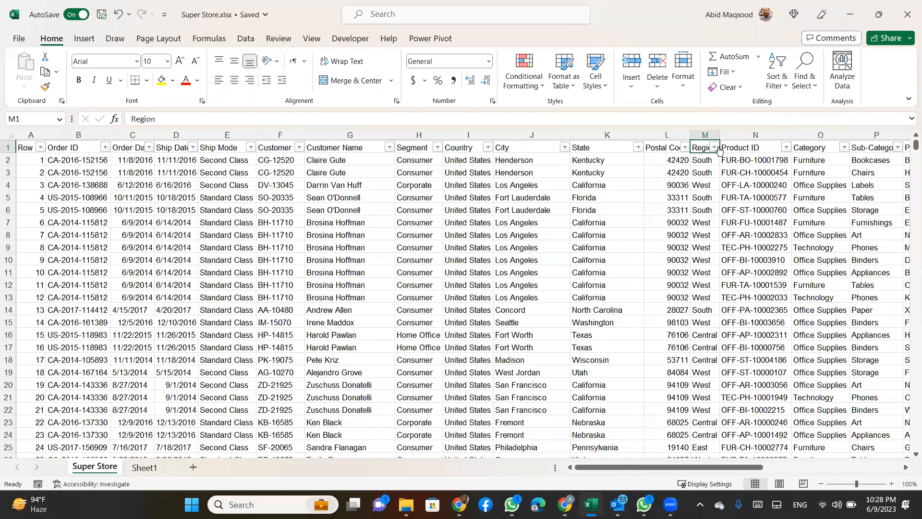
pyautogui.click(715, 148)
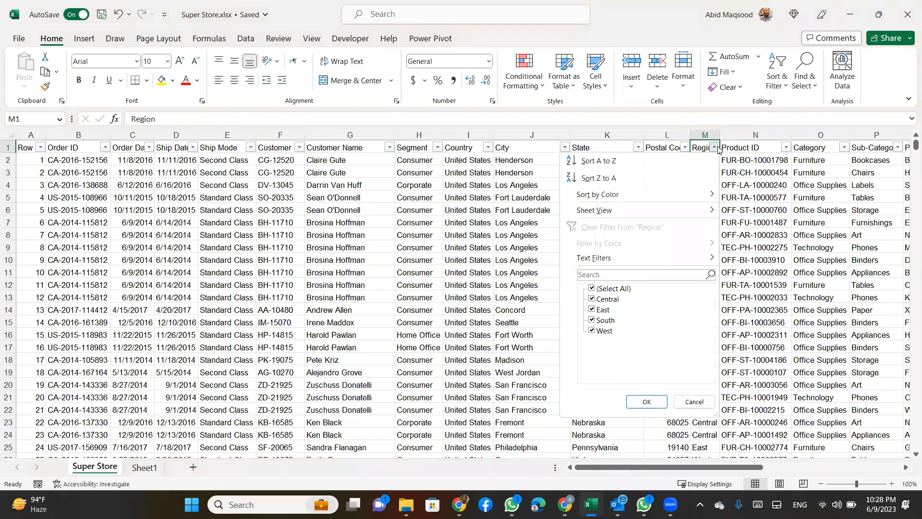
pyautogui.click(762, 147)
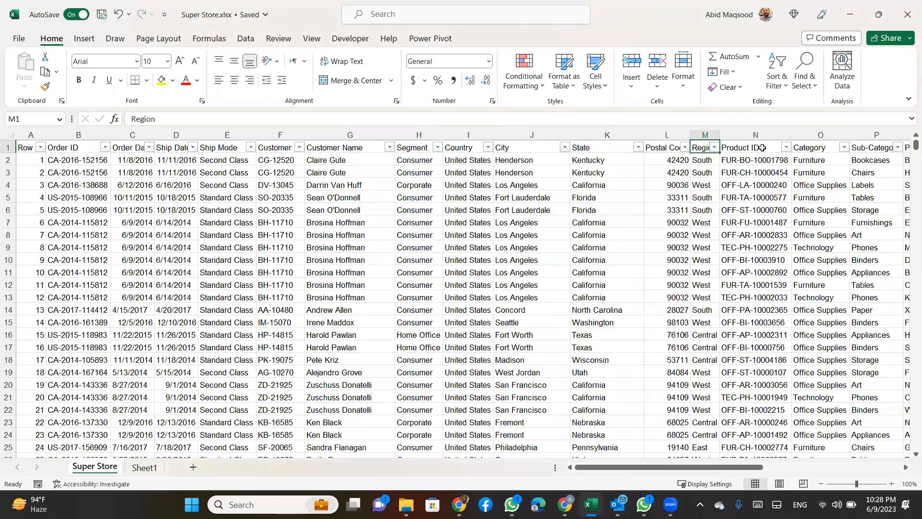
# Go through the headers from Product ID to Sales, then return to the Category header in O1.
pyautogui.click(763, 147)
pyautogui.press('Right')
pyautogui.press('Right')
pyautogui.press('Right')
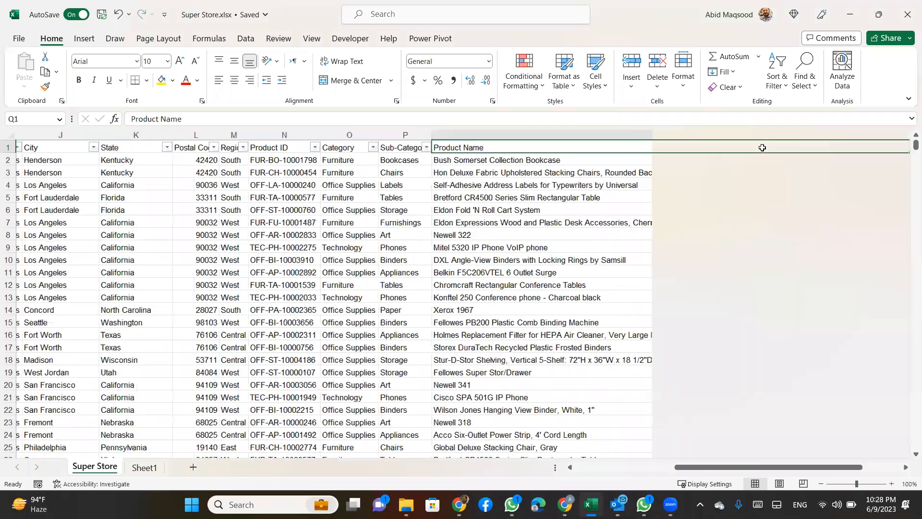
pyautogui.press('Right')
pyautogui.press('Left')
pyautogui.press('Left')
pyautogui.press('Left')
pyautogui.press('Left')
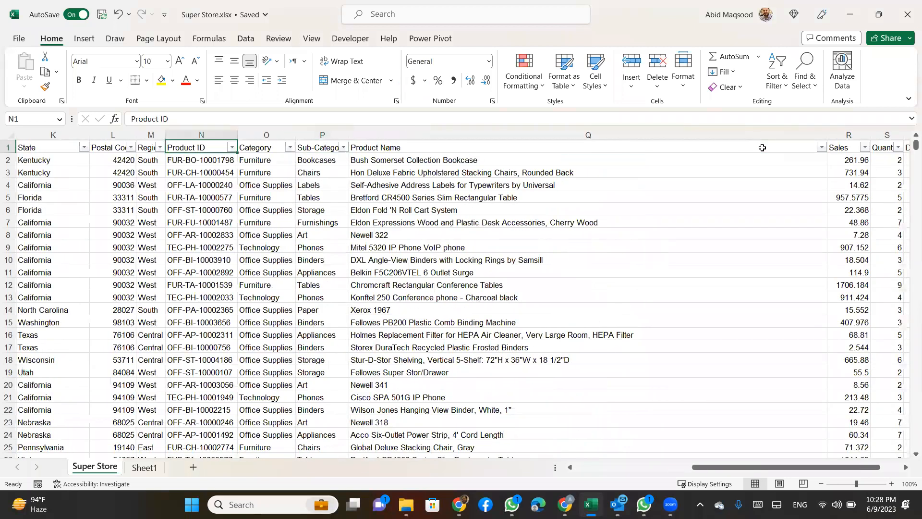
pyautogui.press('Down')
pyautogui.press('Up')
pyautogui.press('Right')
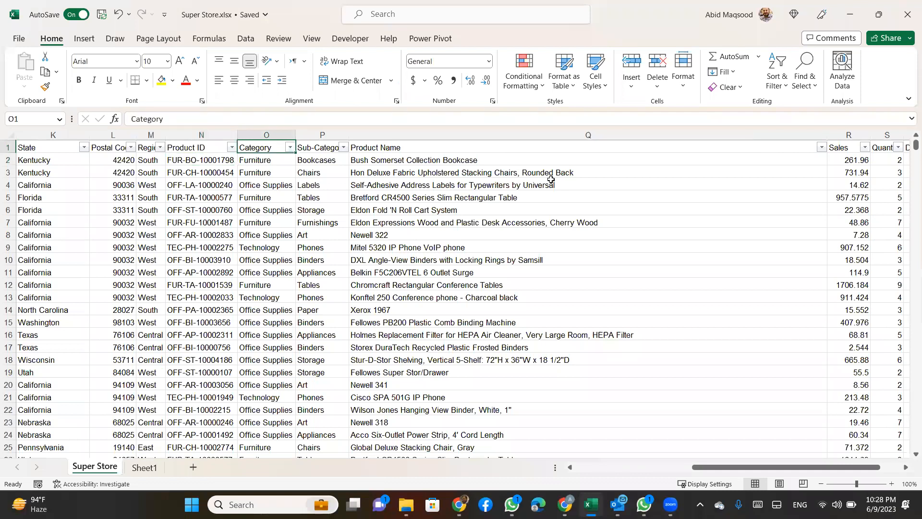
# Review the filter values of the Category and Sub-Category columns and select the Product Name header.
pyautogui.click(291, 148)
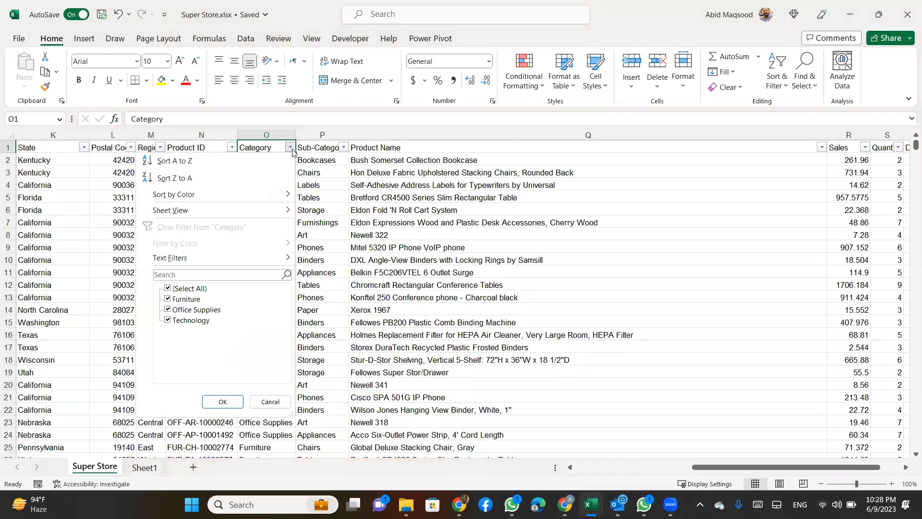
pyautogui.click(321, 154)
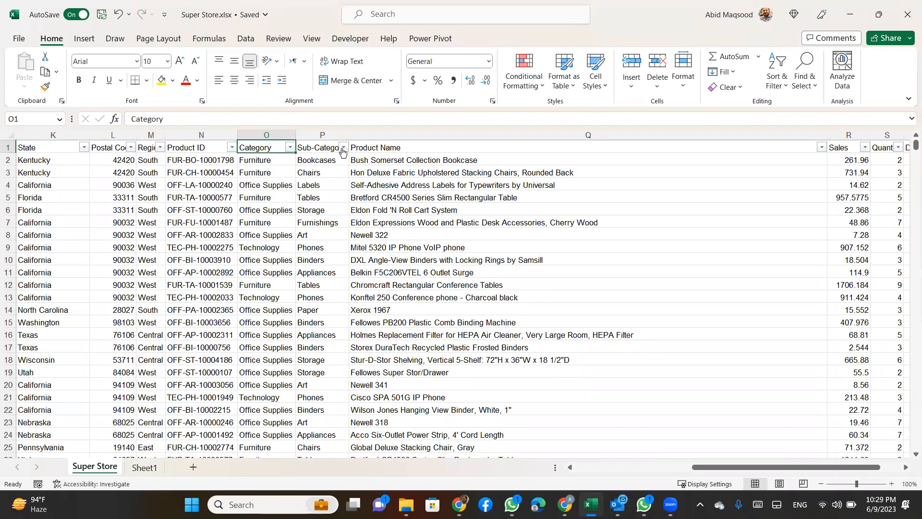
pyautogui.click(344, 148)
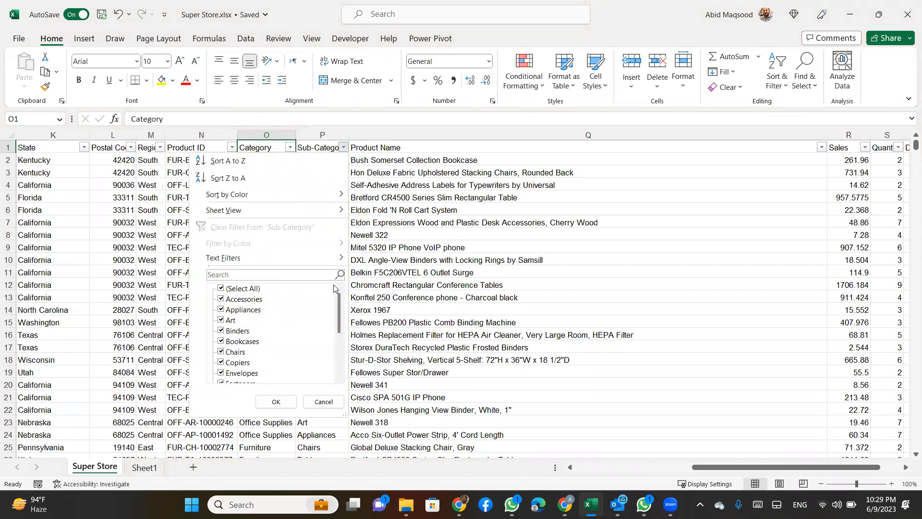
pyautogui.moveTo(338, 302)
pyautogui.mouseDown()
pyautogui.moveTo(333, 350)
pyautogui.moveTo(329, 286)
pyautogui.mouseUp()
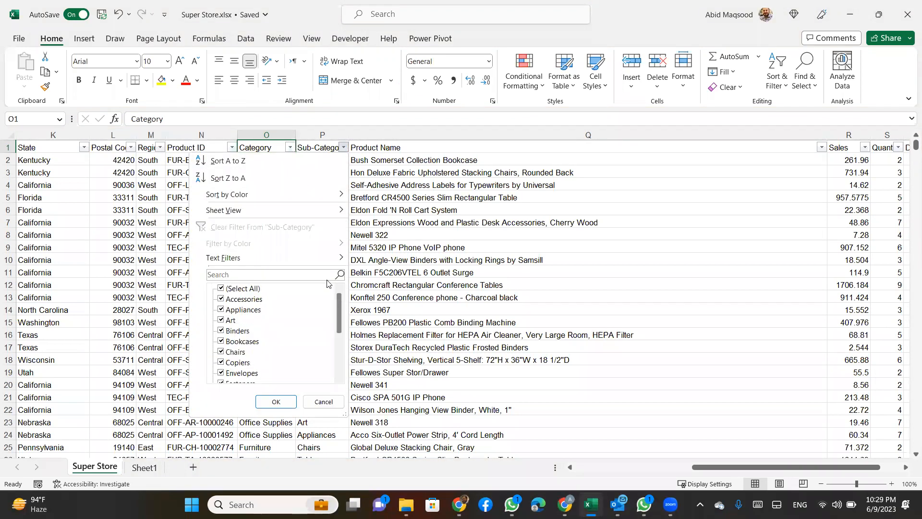
pyautogui.click(478, 151)
pyautogui.click(478, 151)
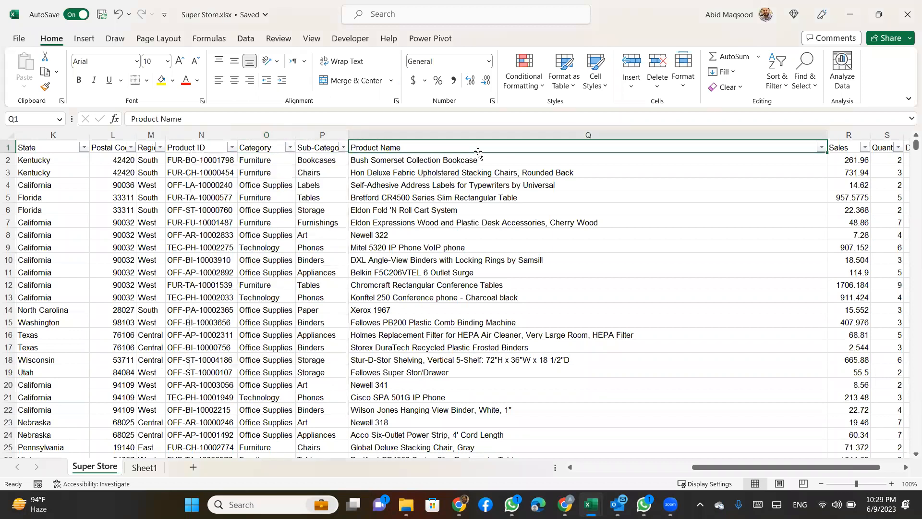
# Step back and forth across the headers between Product ID and Product Name to examine the product columns.
pyautogui.press('Left')
pyautogui.press('Left')
pyautogui.press('Left')
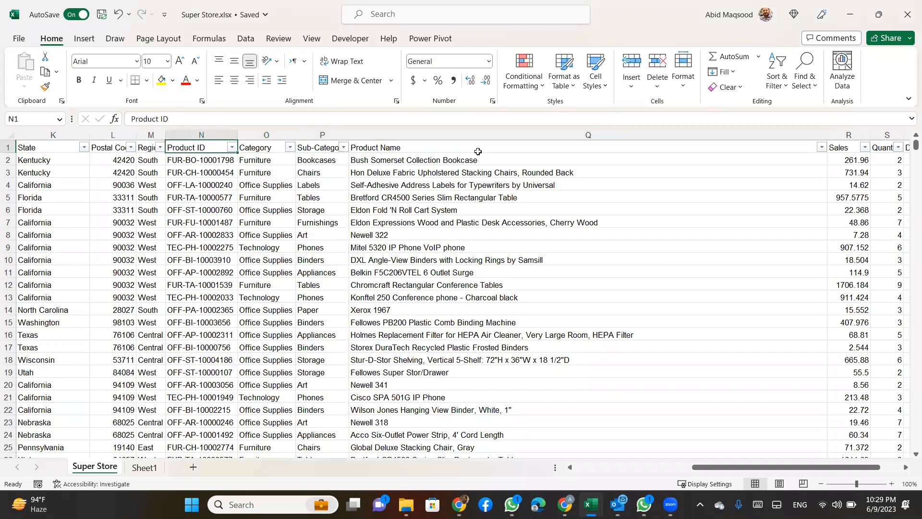
pyautogui.press('Right')
pyautogui.press('Right')
pyautogui.press('Right')
pyautogui.press('Left')
pyautogui.press('Left')
pyautogui.press('Left')
pyautogui.press('Right')
pyautogui.press('Right')
pyautogui.press('Right')
# Go through the Sales, Quantity, Discount and Profit headers and return to the Sales header in R1.
pyautogui.press('Right')
pyautogui.press('Right')
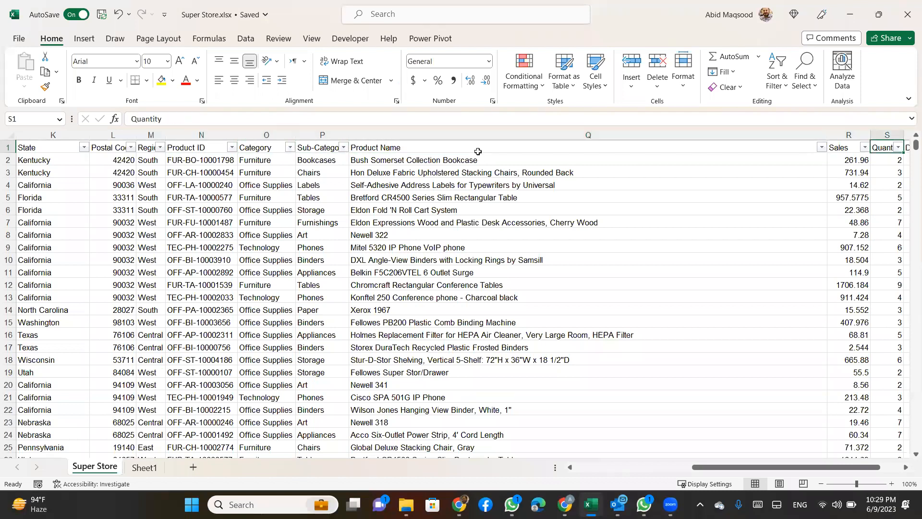
pyautogui.press('Left')
pyautogui.press('Right')
pyautogui.press('Right')
pyautogui.press('Right')
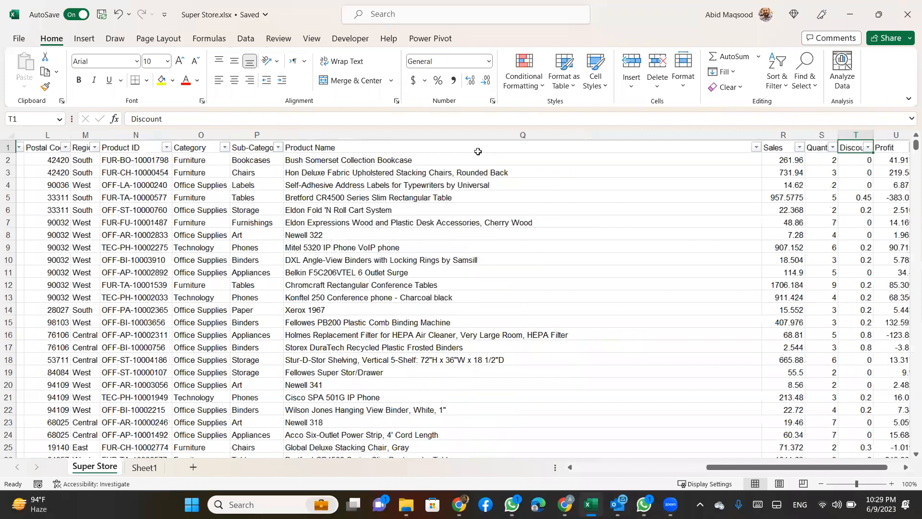
pyautogui.press('Left')
pyautogui.press('Left')
pyautogui.press('Left')
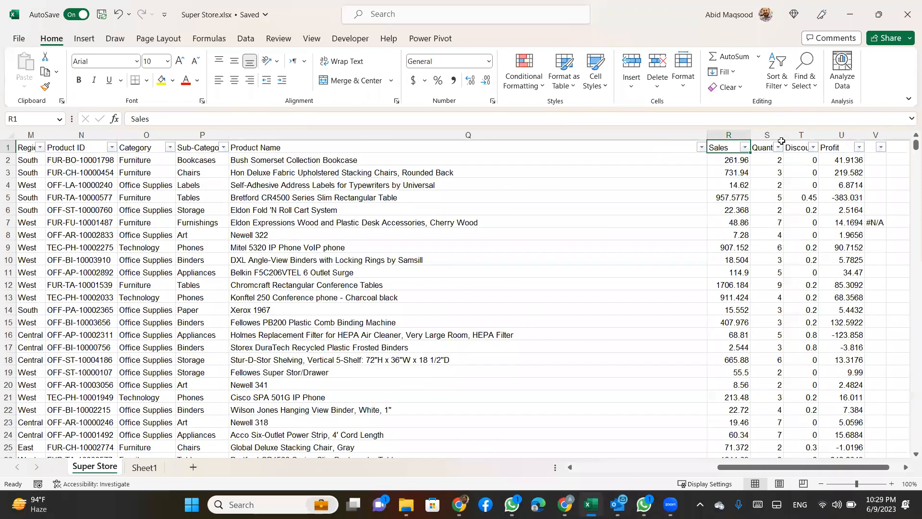
# Examine the first record in row 2, checking its Sales, Quantity and Discount values.
pyautogui.click(7, 159)
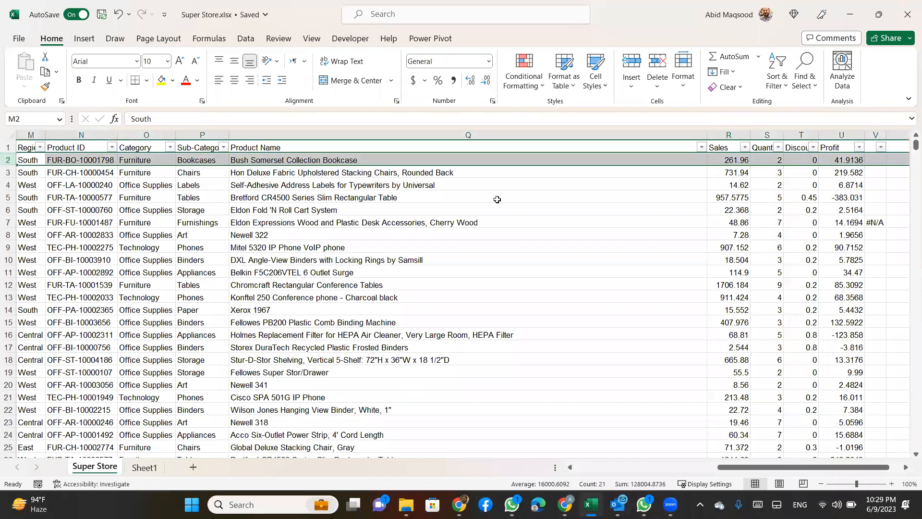
pyautogui.click(730, 160)
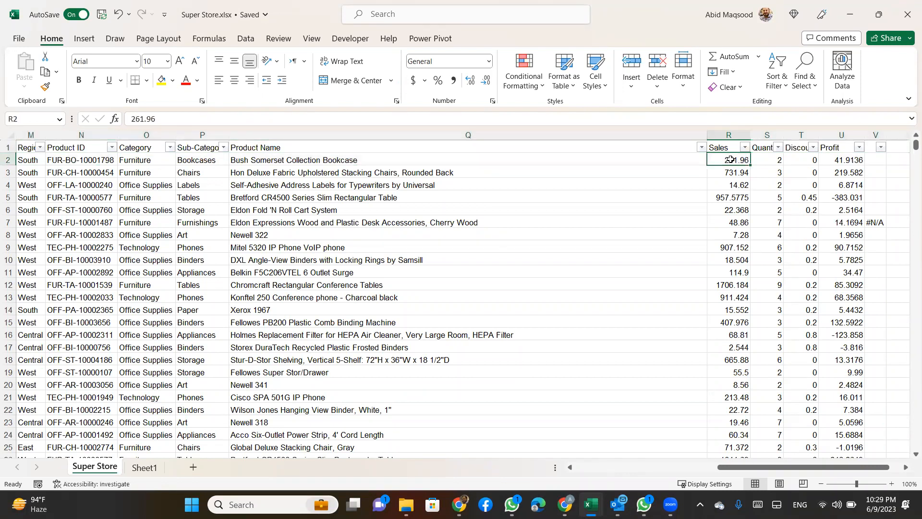
pyautogui.click(771, 162)
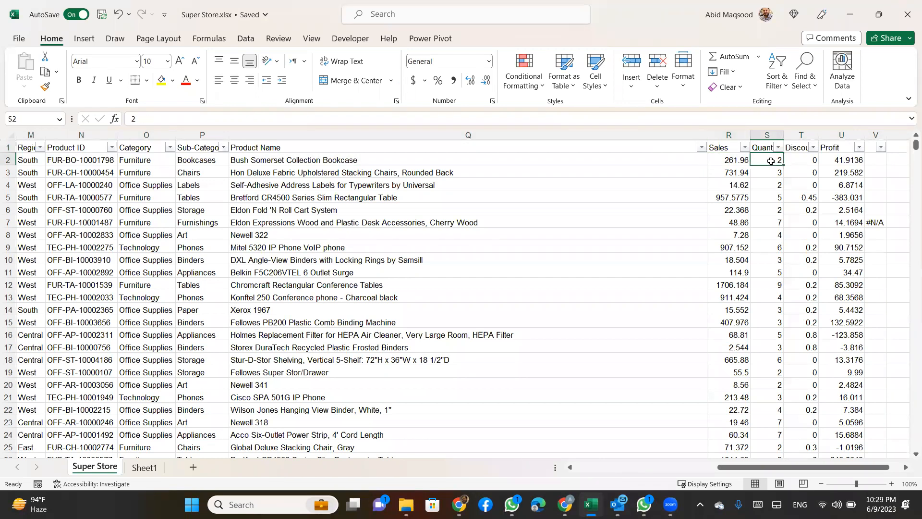
pyautogui.click(810, 157)
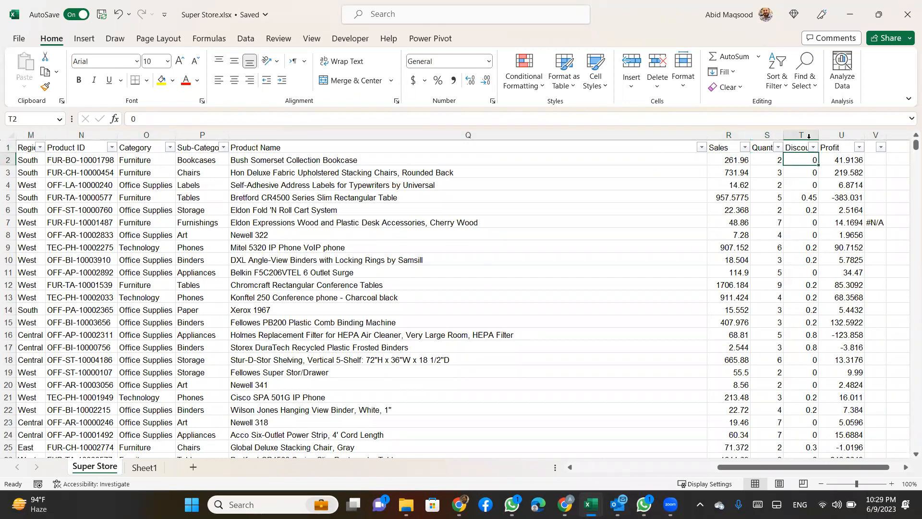
# Format the whole Discount column (T) as percentages and check the discount in T5.
pyautogui.click(807, 138)
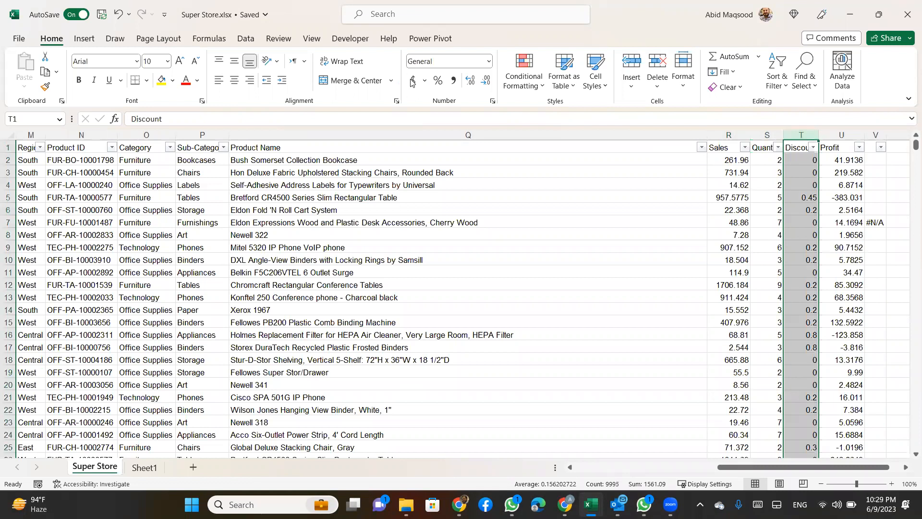
pyautogui.click(437, 80)
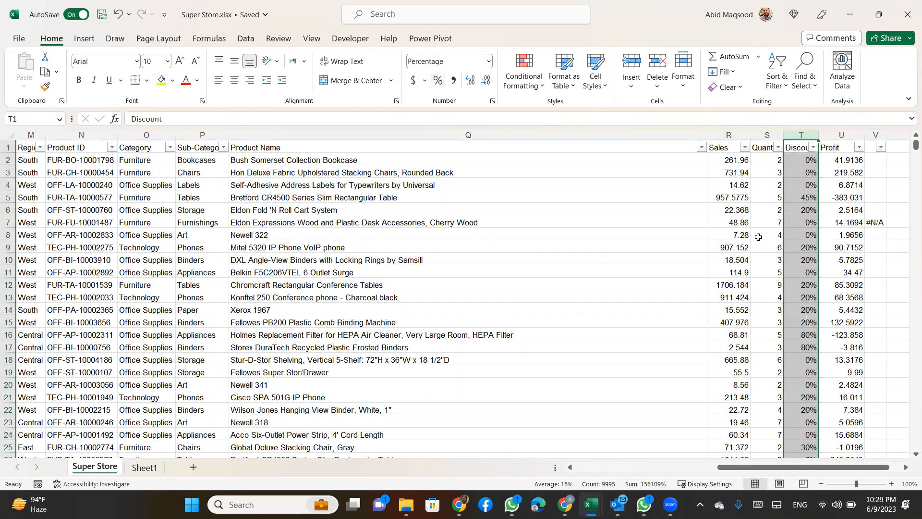
pyautogui.click(806, 198)
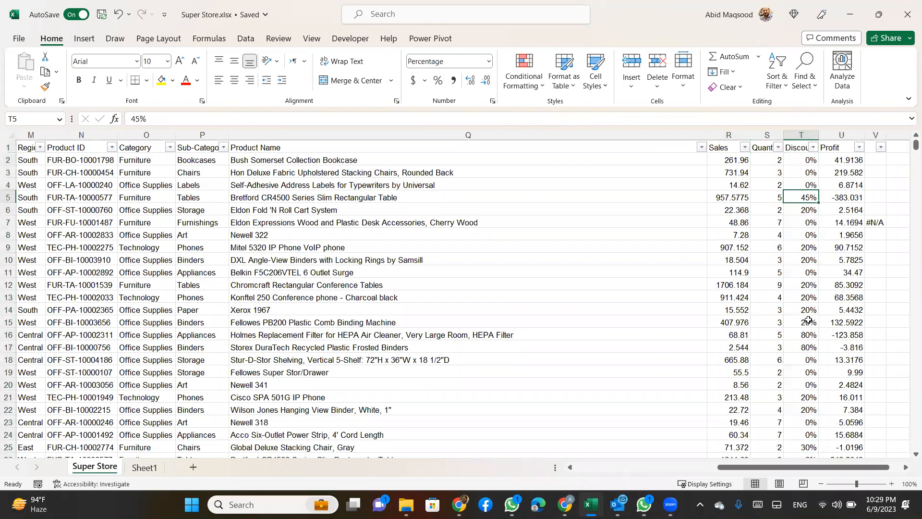
# Delete column V, which holds the stray #N/A formula beside the Profit column.
pyautogui.click(837, 159)
pyautogui.click(873, 223)
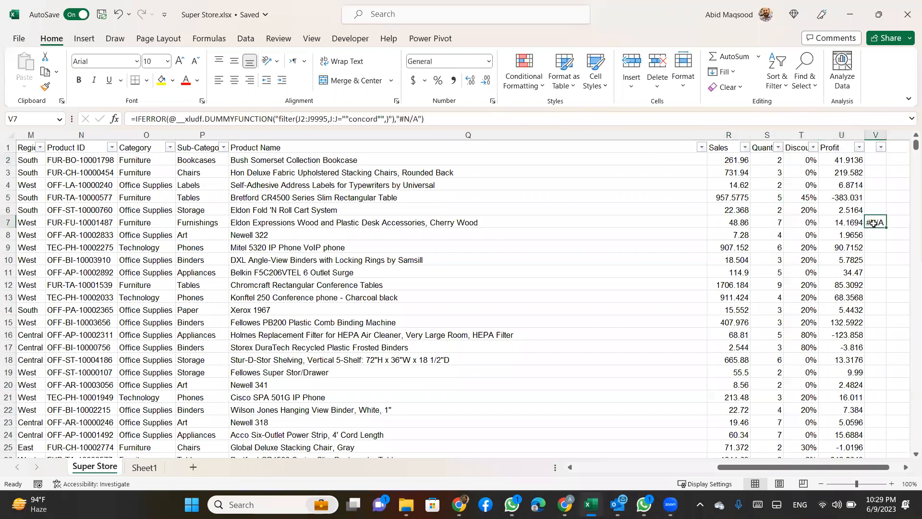
pyautogui.click(873, 130)
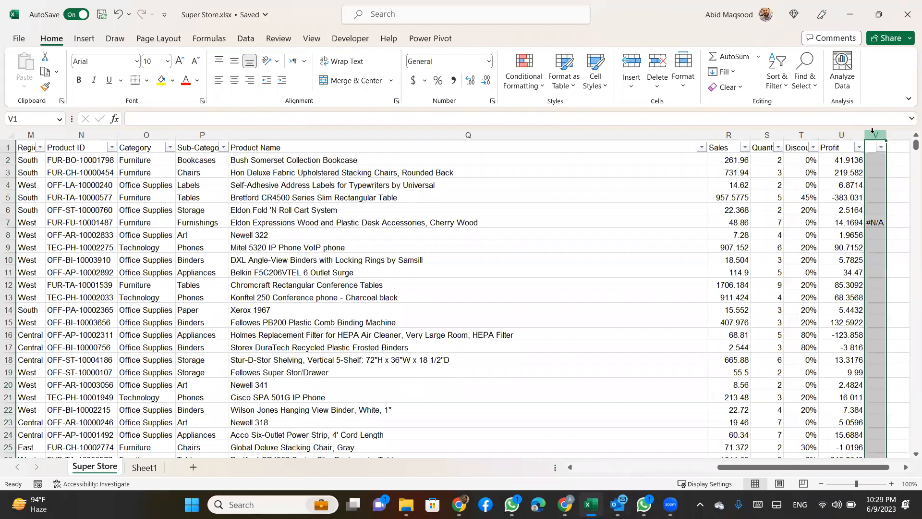
pyautogui.hotkey('ctrl', '-')
pyautogui.click(791, 181)
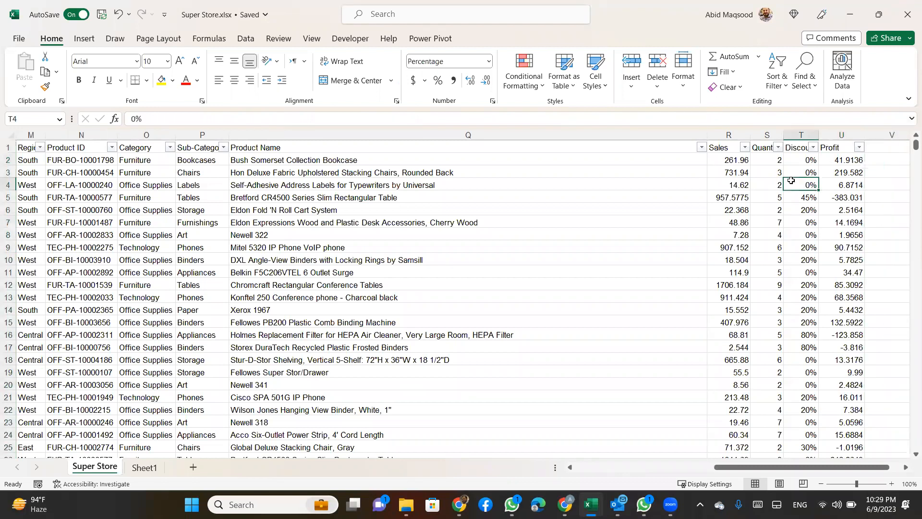
# Turn off the filters on the header row and go to the Discount header in T1.
pyautogui.hotkey('ctrl', 'shift', 'l')
pyautogui.press('Down')
pyautogui.press('Down')
pyautogui.press('Up')
pyautogui.press('Up')
pyautogui.press('Up')
pyautogui.press('Up')
pyautogui.press('Up')
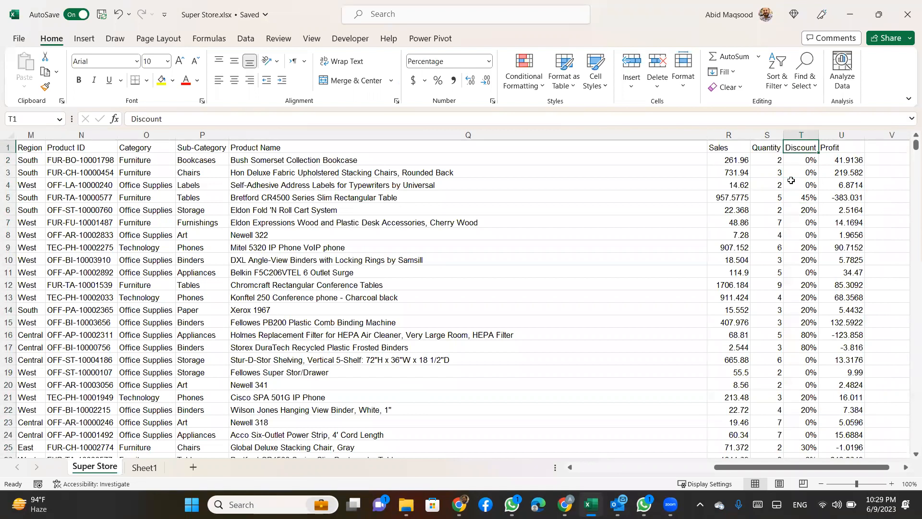
# Create a PivotTable on a new worksheet from the Super Store data range A1:U9995.
pyautogui.hotkey('ctrl', 'Left')
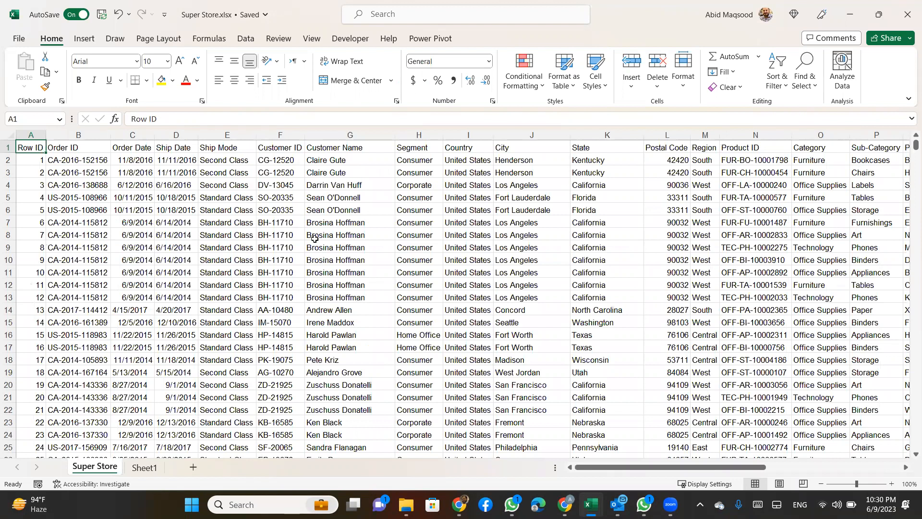
pyautogui.click(85, 41)
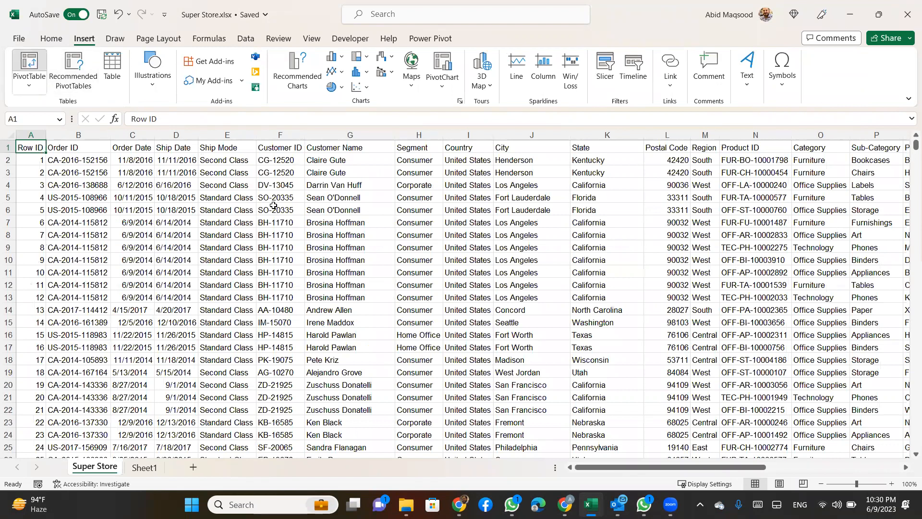
pyautogui.hotkey('alt', 'n')
pyautogui.press('v')
pyautogui.press('t')
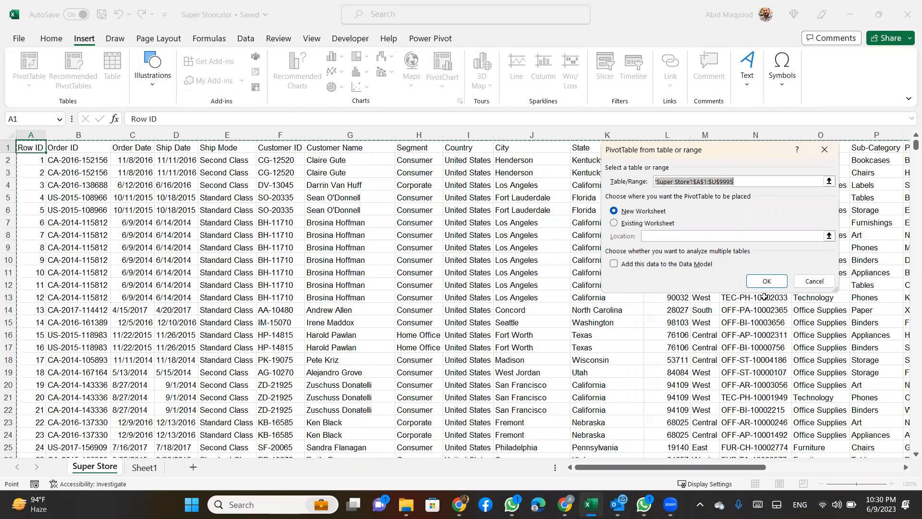
pyautogui.click(768, 281)
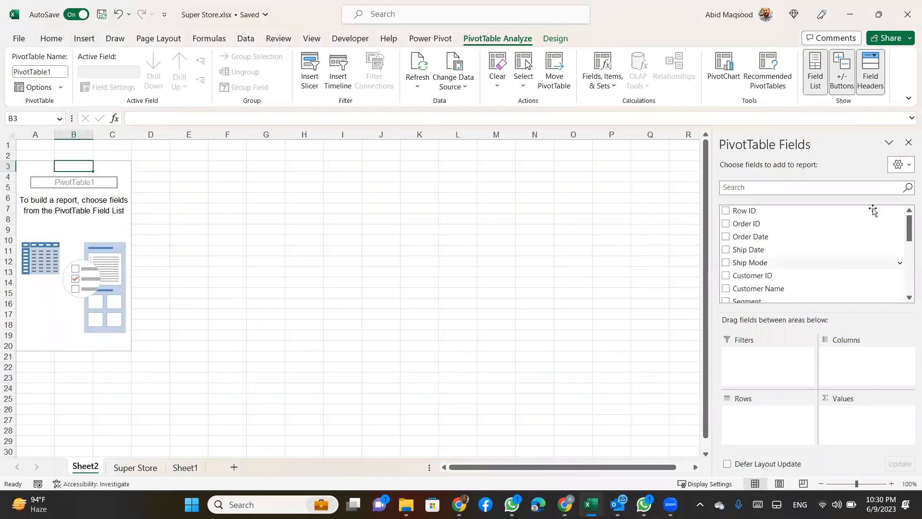
# Set up the PivotTable with Segment as the row field and the sum of Sales as the values.
pyautogui.moveTo(909, 232); pyautogui.dragTo(909, 194)
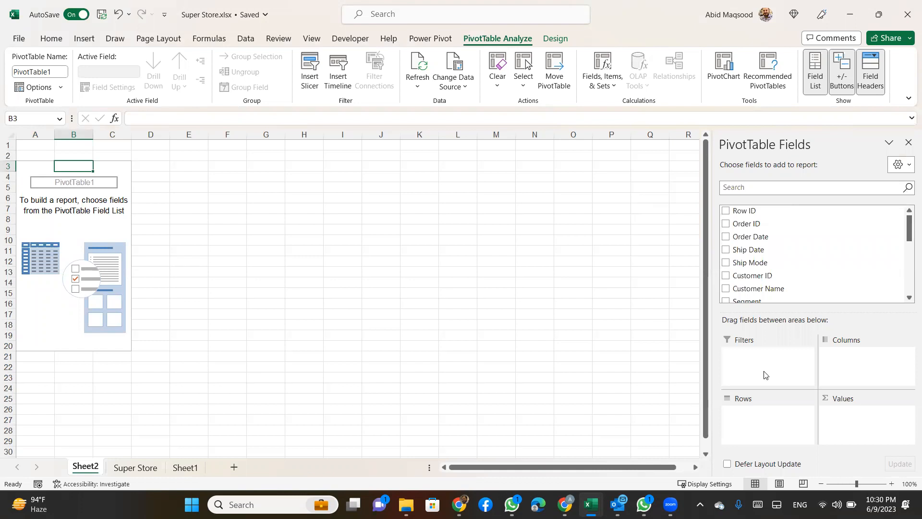
pyautogui.click(757, 357)
pyautogui.click(864, 348)
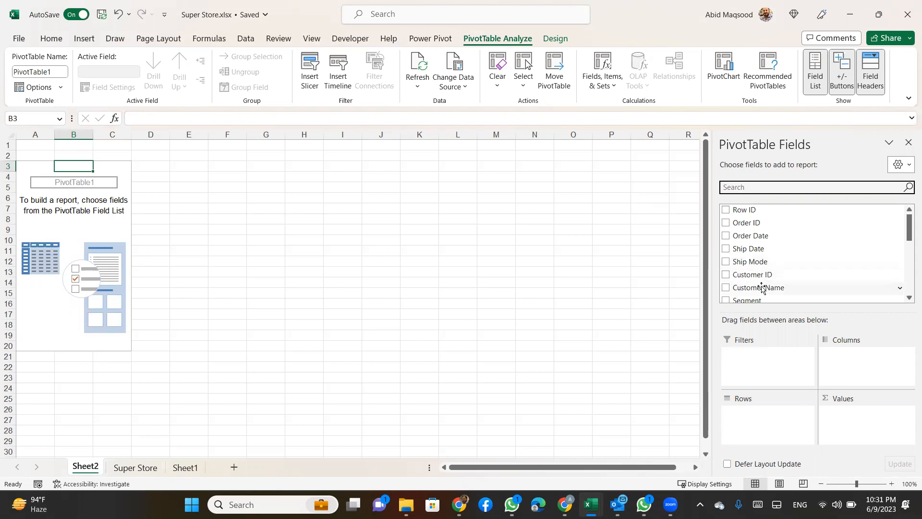
pyautogui.click(746, 301)
pyautogui.moveTo(746, 301); pyautogui.dragTo(765, 415)
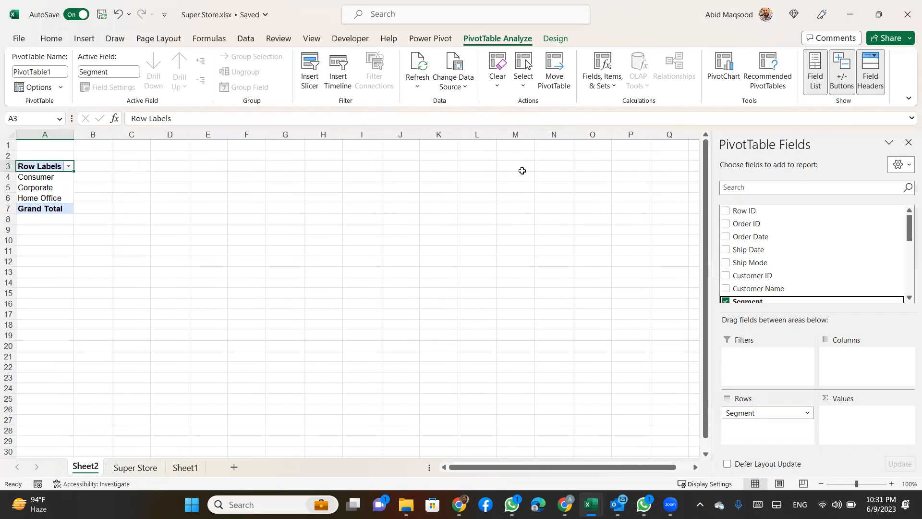
pyautogui.moveTo(908, 233); pyautogui.dragTo(909, 307)
pyautogui.moveTo(763, 247); pyautogui.dragTo(864, 427)
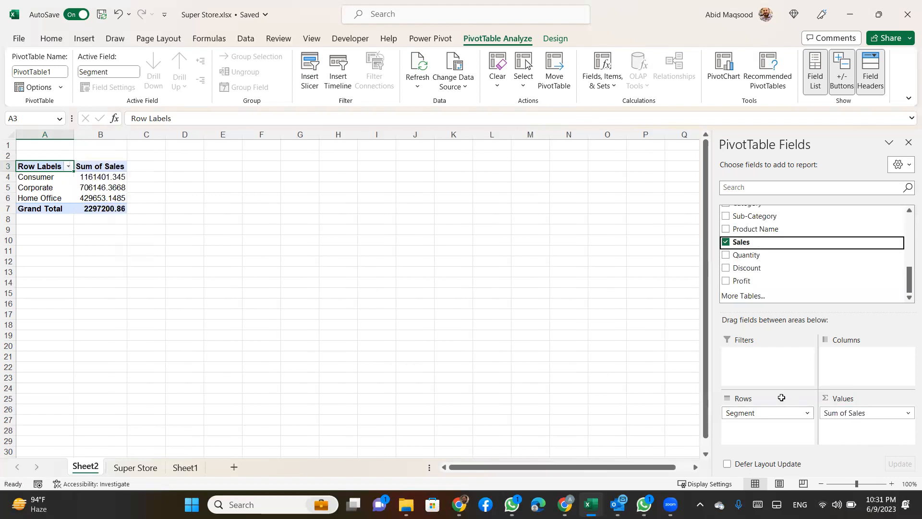
# Apply the comma number format to the Sum of Sales figures in B4:B7.
pyautogui.moveTo(98, 175); pyautogui.dragTo(97, 209)
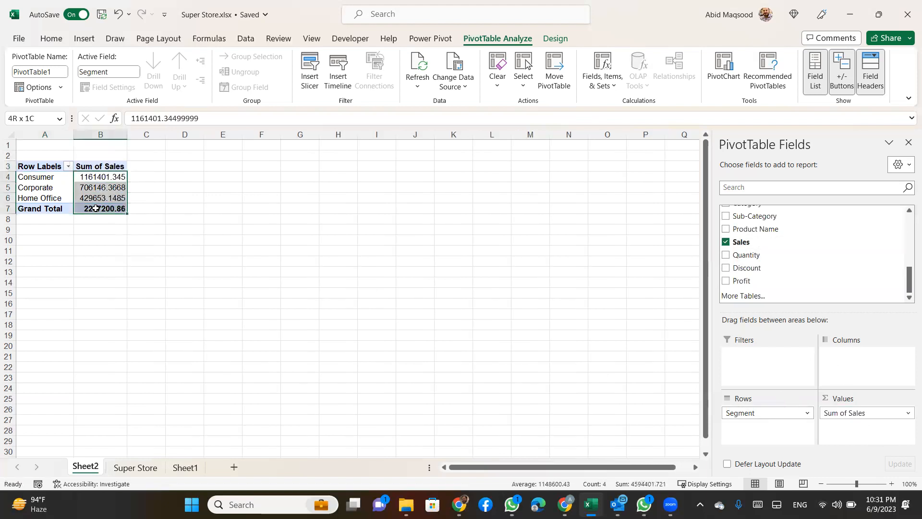
pyautogui.click(51, 39)
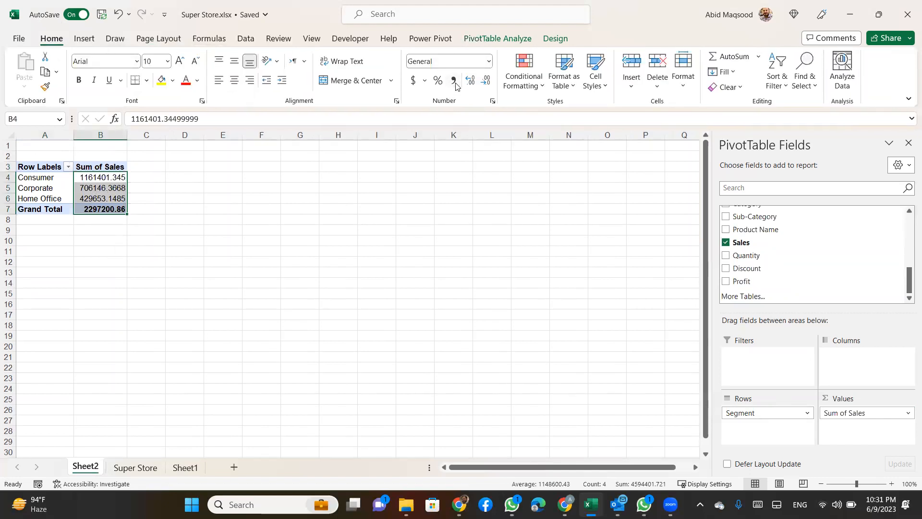
pyautogui.click(456, 86)
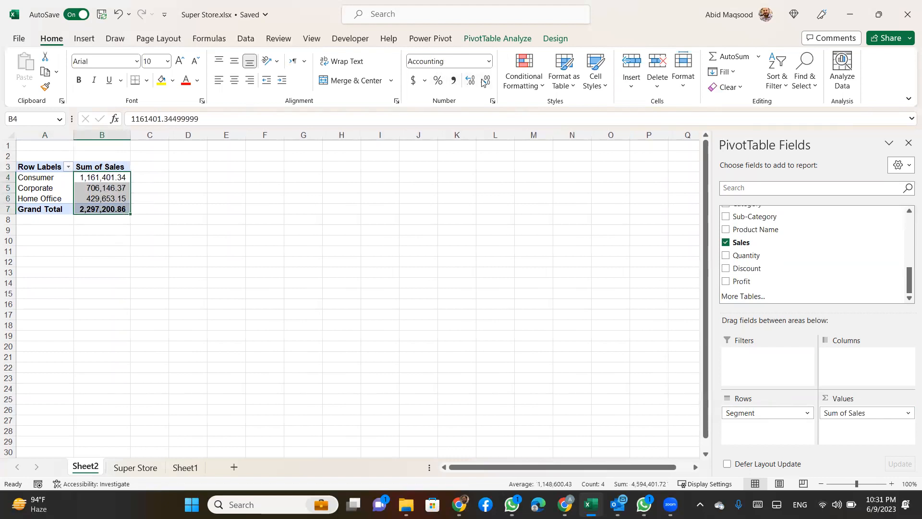
pyautogui.click(98, 177)
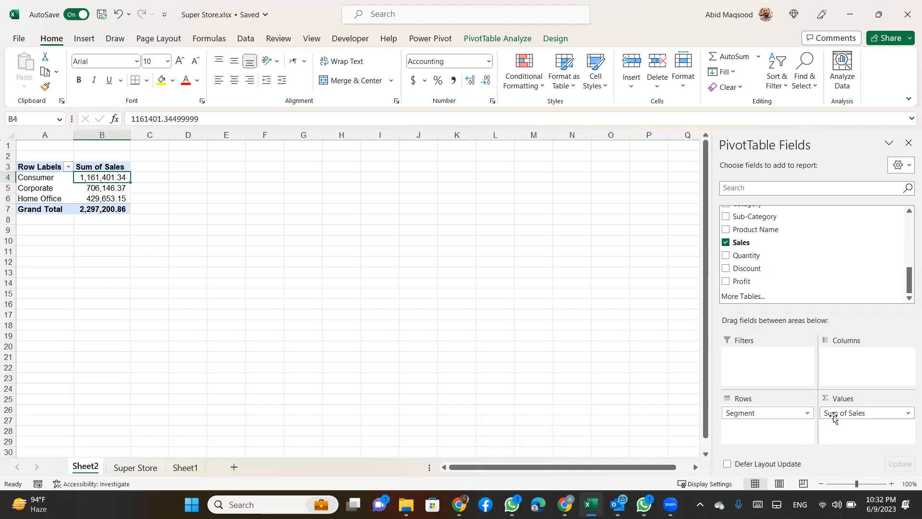
# Examine the calculation types offered in the value field settings of Sum of Sales.
pyautogui.click(908, 414)
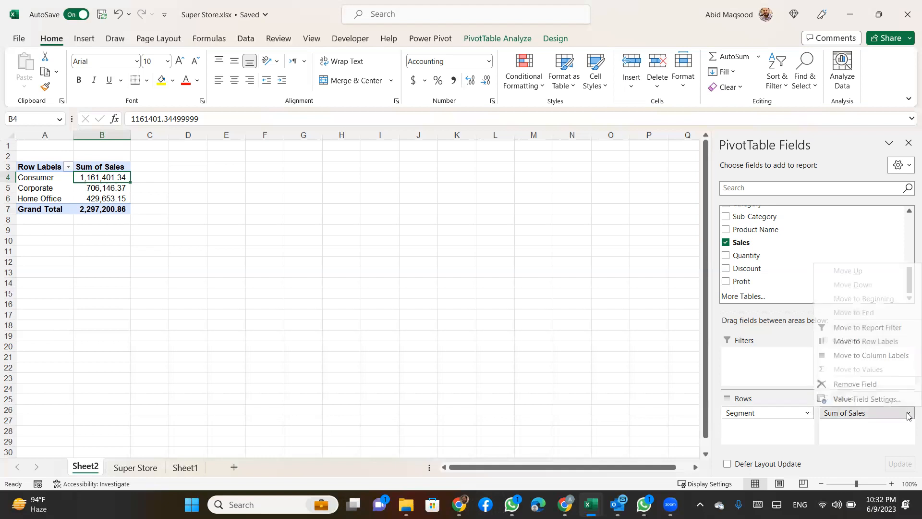
pyautogui.click(884, 399)
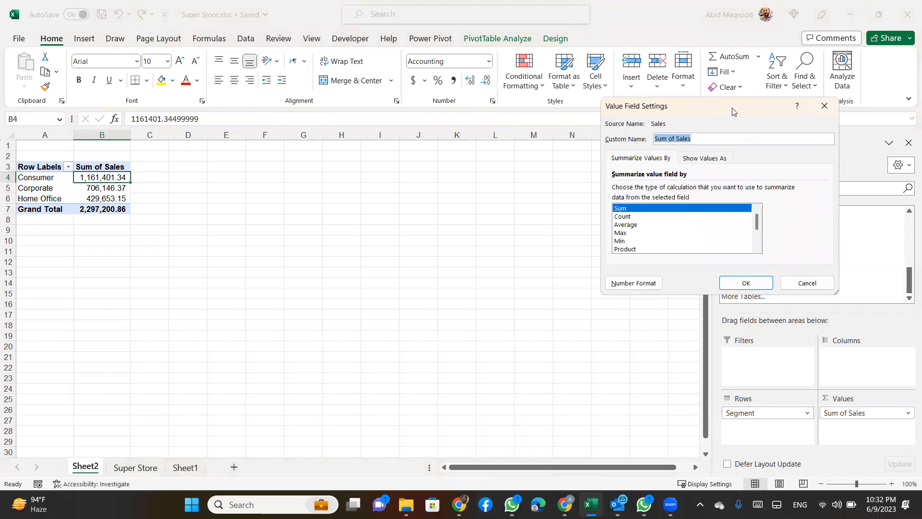
pyautogui.moveTo(646, 111); pyautogui.dragTo(395, 89)
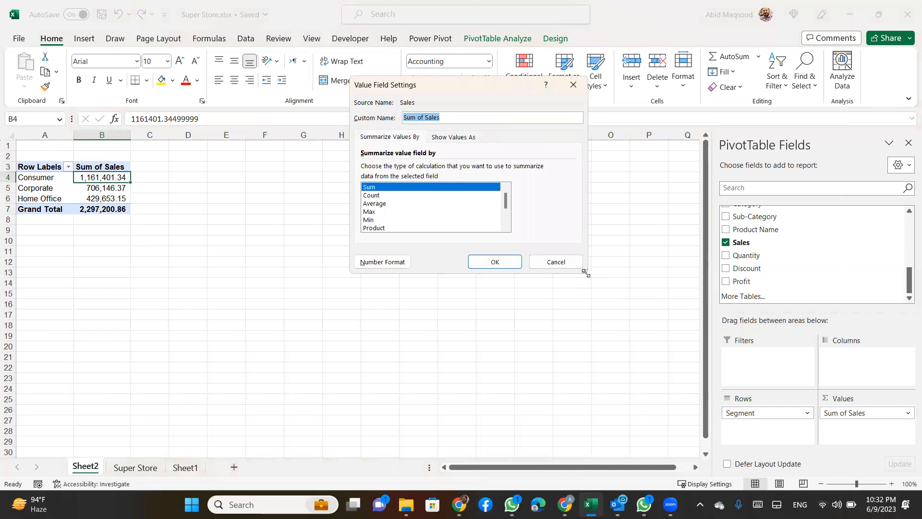
pyautogui.moveTo(585, 273); pyautogui.dragTo(589, 391)
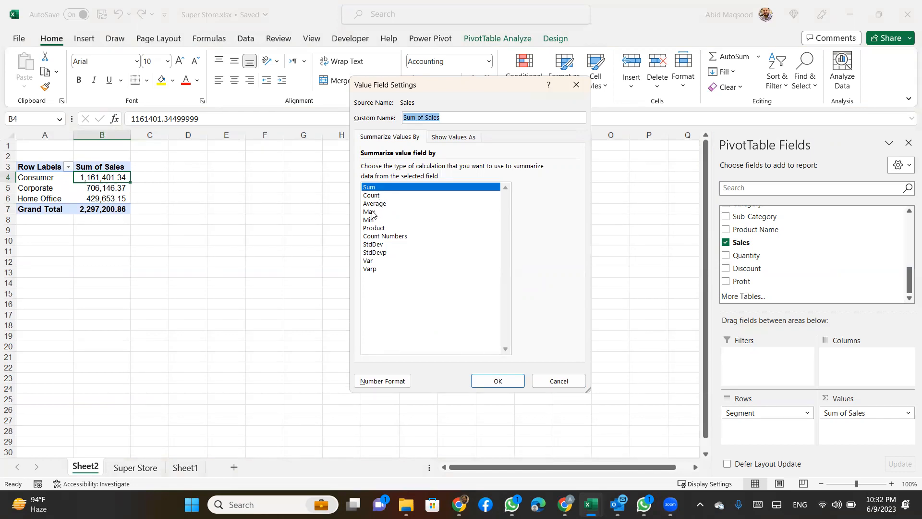
pyautogui.click(555, 383)
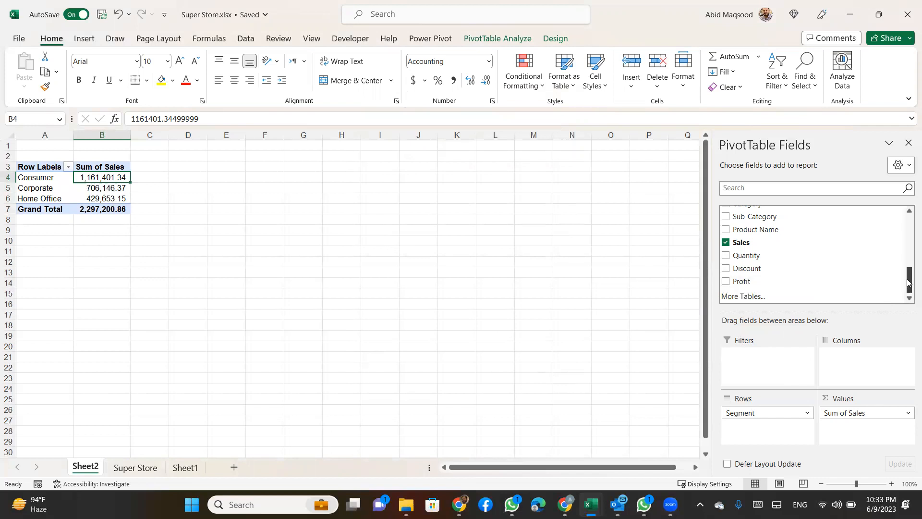
# Add Category as the PivotTable's column field and check the Consumer row's sales in each category and in total.
pyautogui.moveTo(907, 281); pyautogui.dragTo(907, 267)
pyautogui.moveTo(757, 255); pyautogui.dragTo(853, 365)
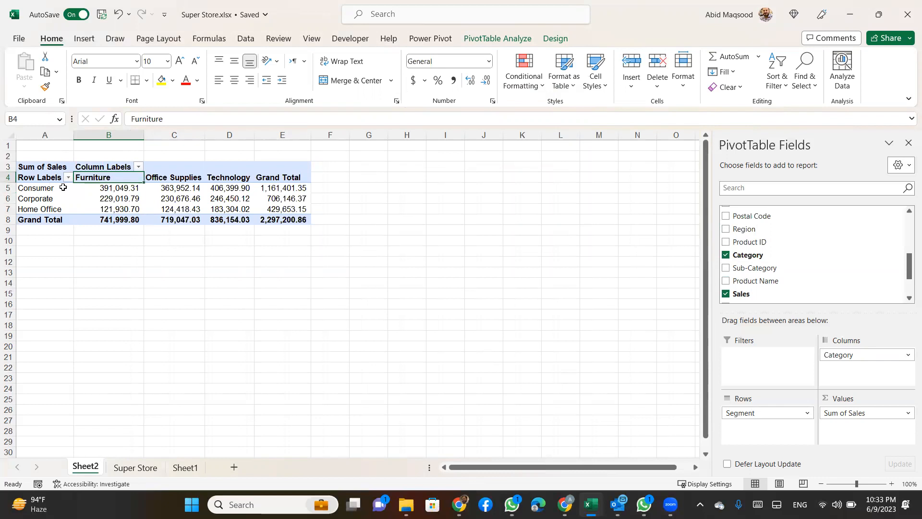
pyautogui.click(105, 188)
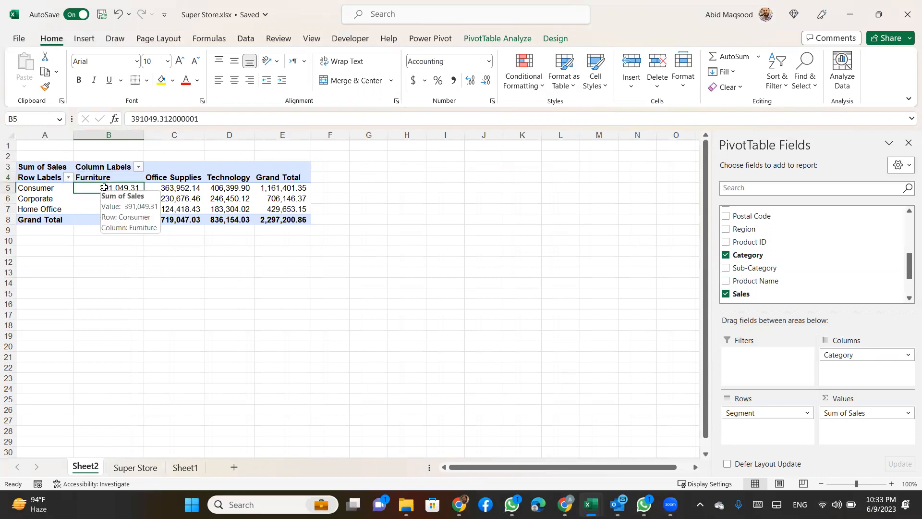
pyautogui.press('Right')
pyautogui.press('Right')
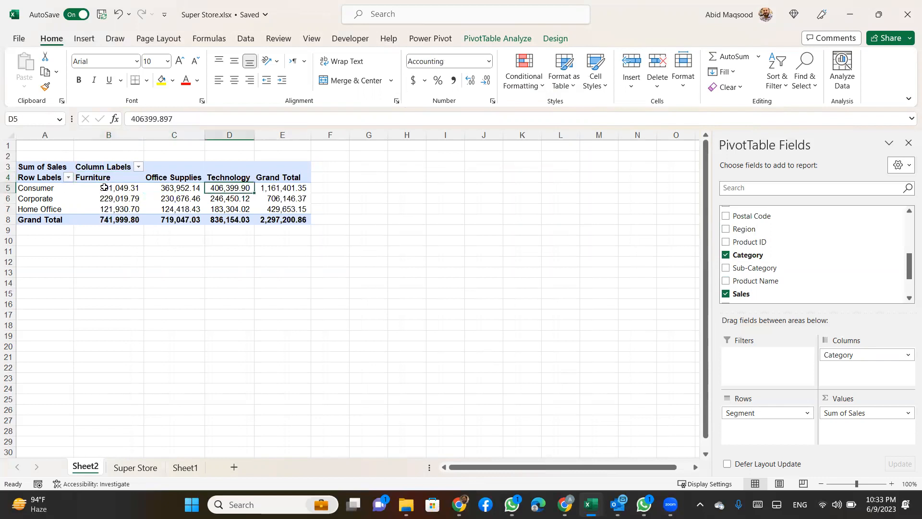
pyautogui.press('Left')
pyautogui.press('Left')
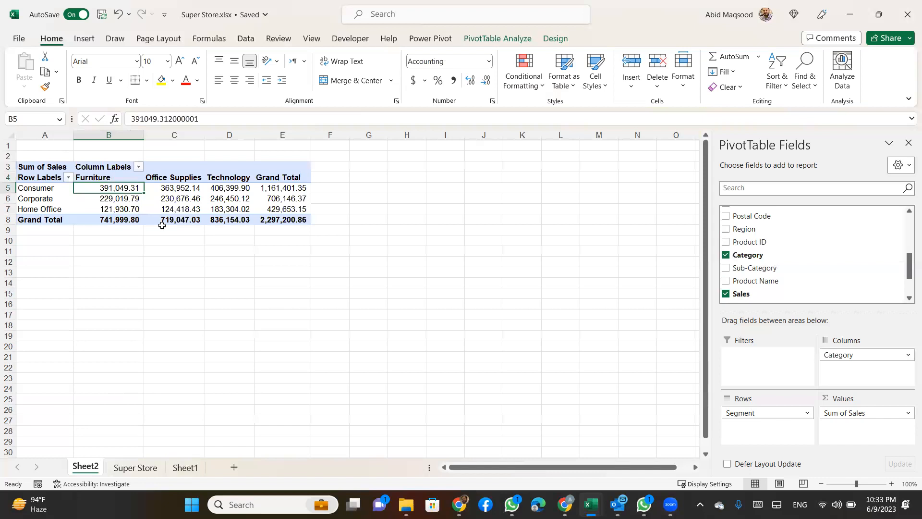
pyautogui.click(279, 188)
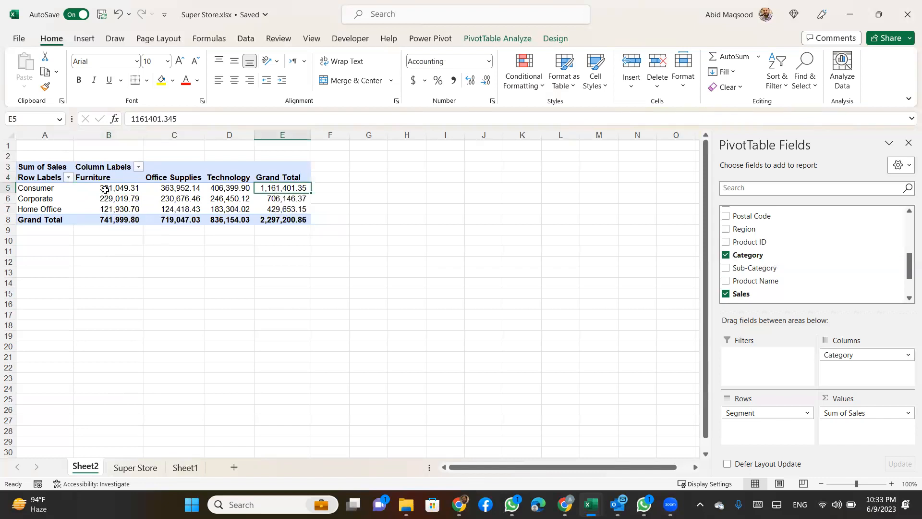
pyautogui.moveTo(101, 188)
# Add Region as the PivotTable's report filter, allow multiple selections, and show only the East region.
pyautogui.moveTo(909, 274)
pyautogui.mouseDown()
pyautogui.moveTo(909, 295)
pyautogui.moveTo(908, 260)
pyautogui.mouseUp()
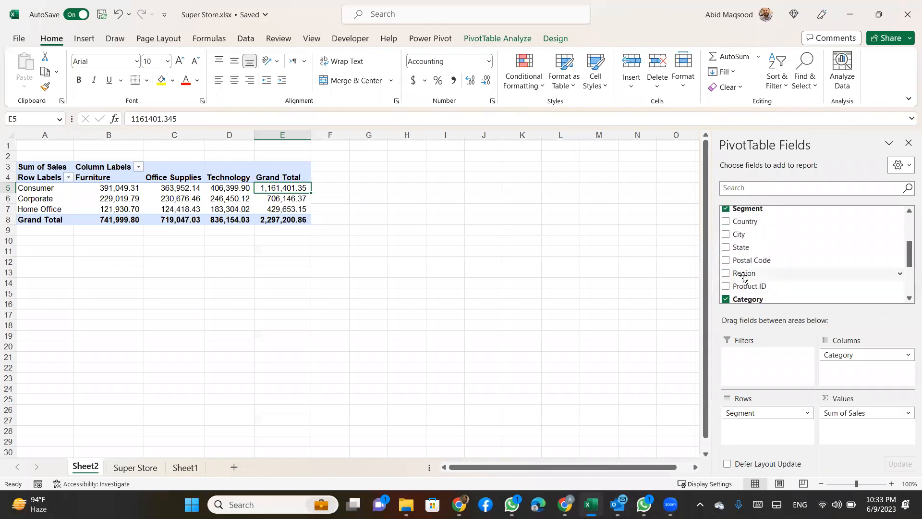
pyautogui.moveTo(733, 267); pyautogui.dragTo(771, 370)
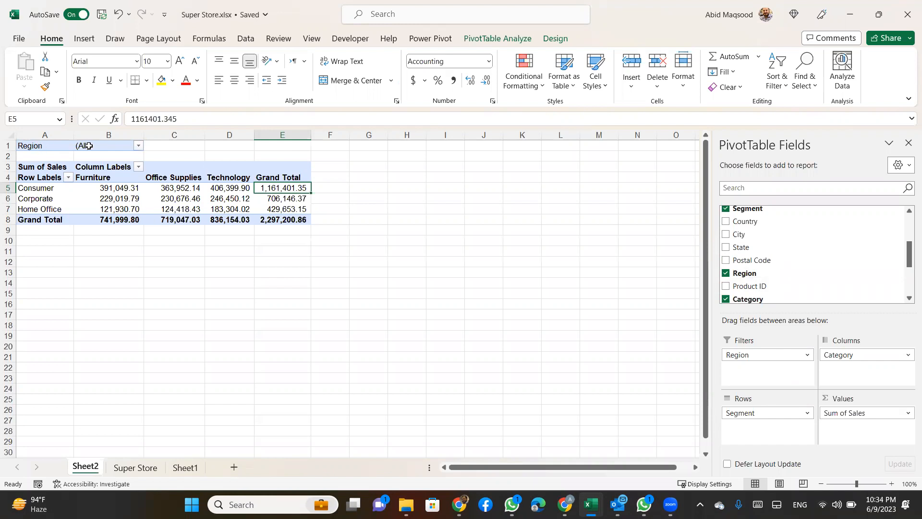
pyautogui.click(138, 146)
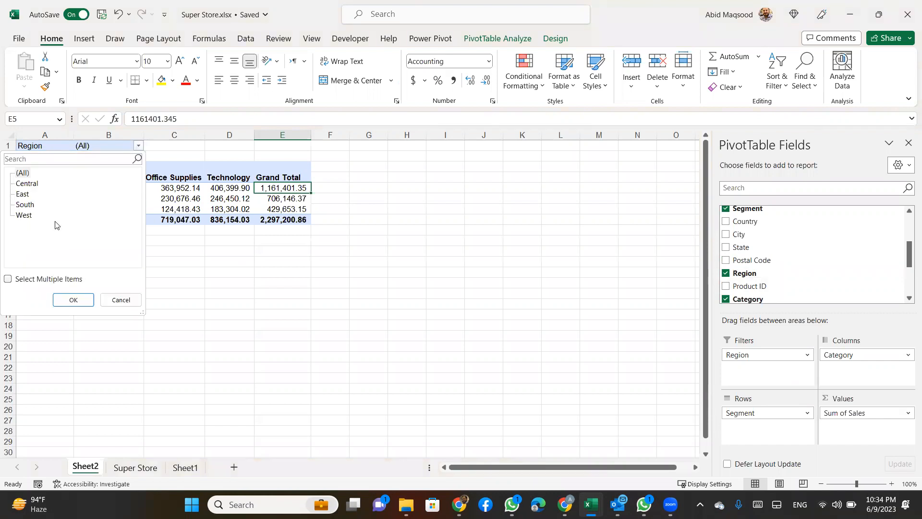
pyautogui.click(8, 280)
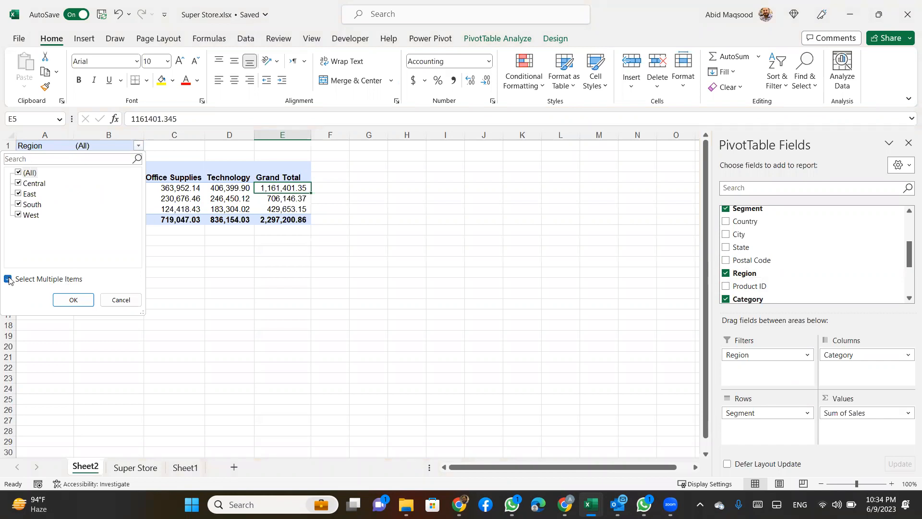
pyautogui.click(18, 173)
pyautogui.click(18, 194)
pyautogui.click(65, 304)
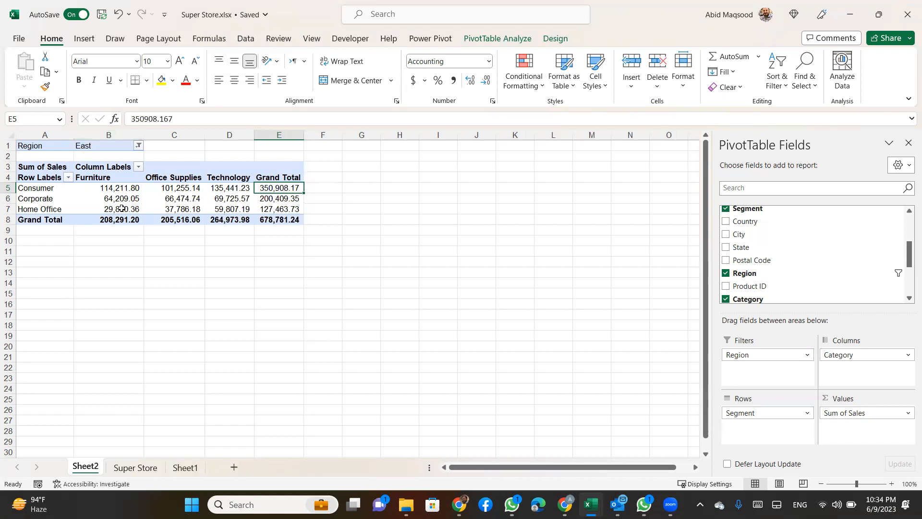
pyautogui.moveTo(121, 208)
pyautogui.moveTo(142, 225)
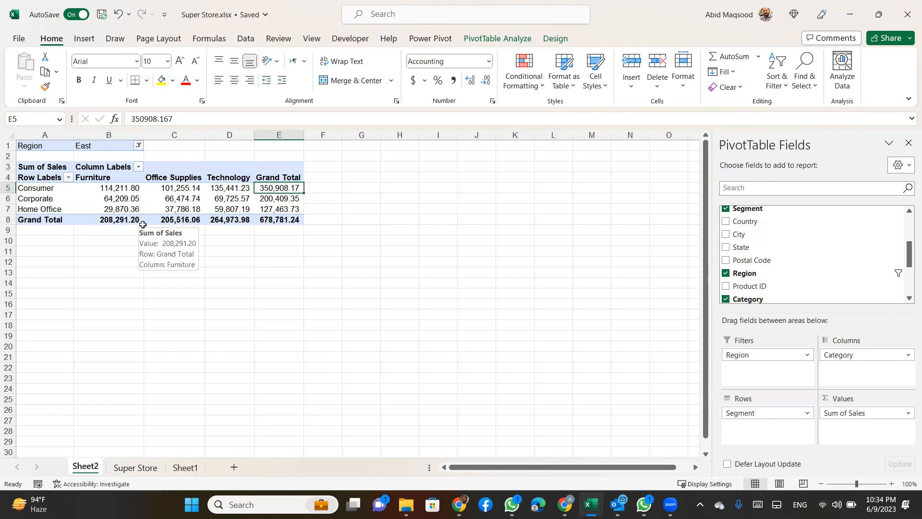
# Include the South region alongside East in the PivotTable's Region filter.
pyautogui.click(139, 146)
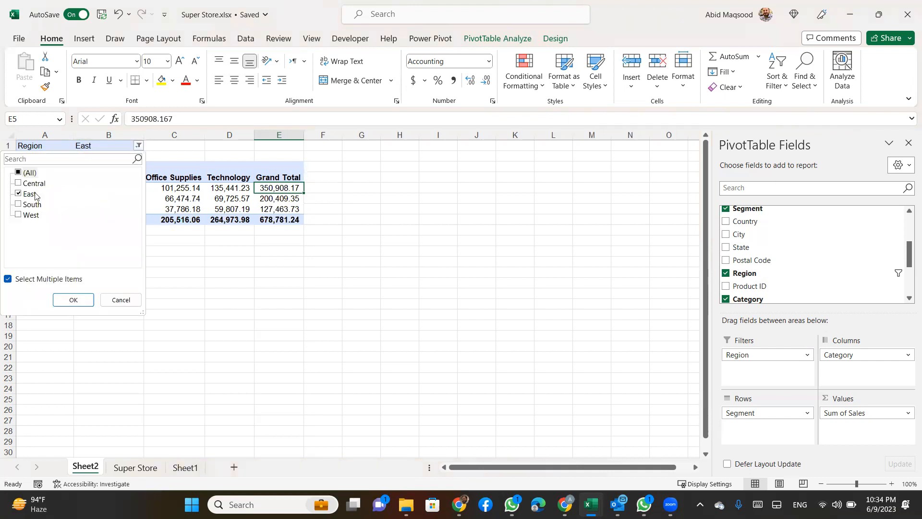
pyautogui.click(19, 204)
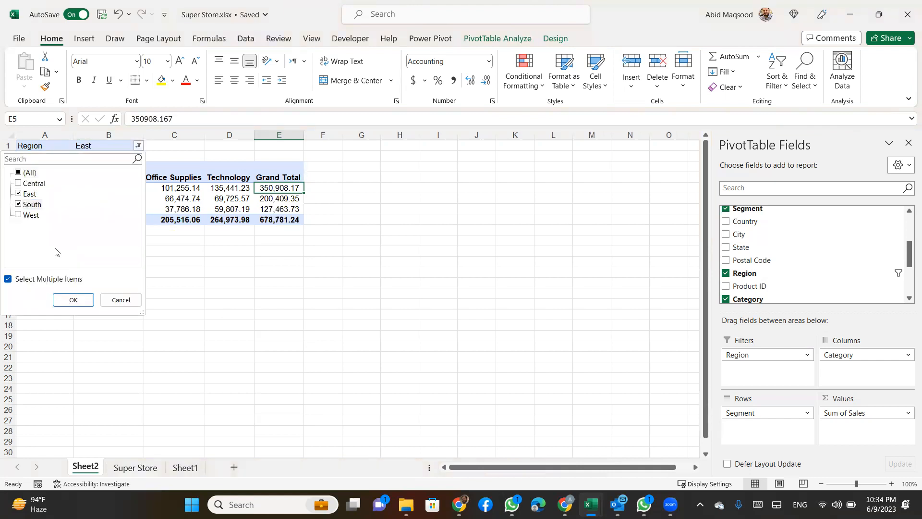
pyautogui.click(61, 300)
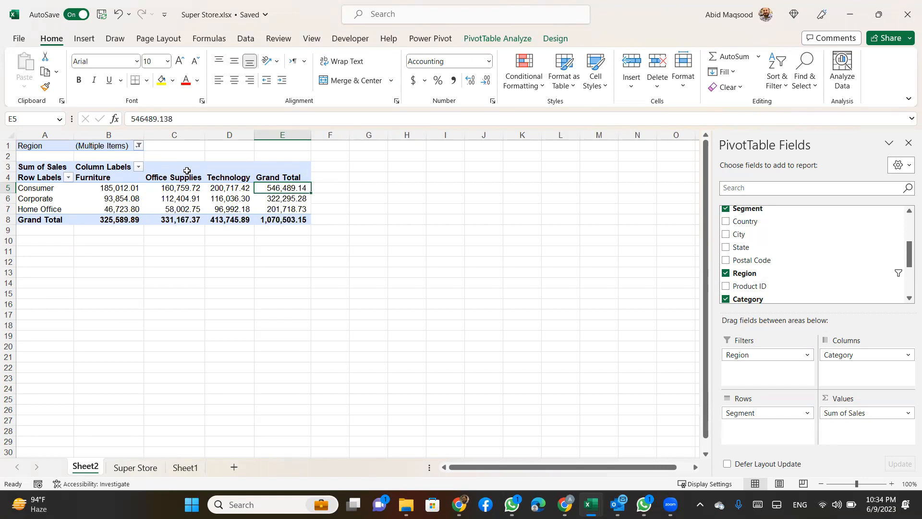
pyautogui.scroll(-3, 187, 171)
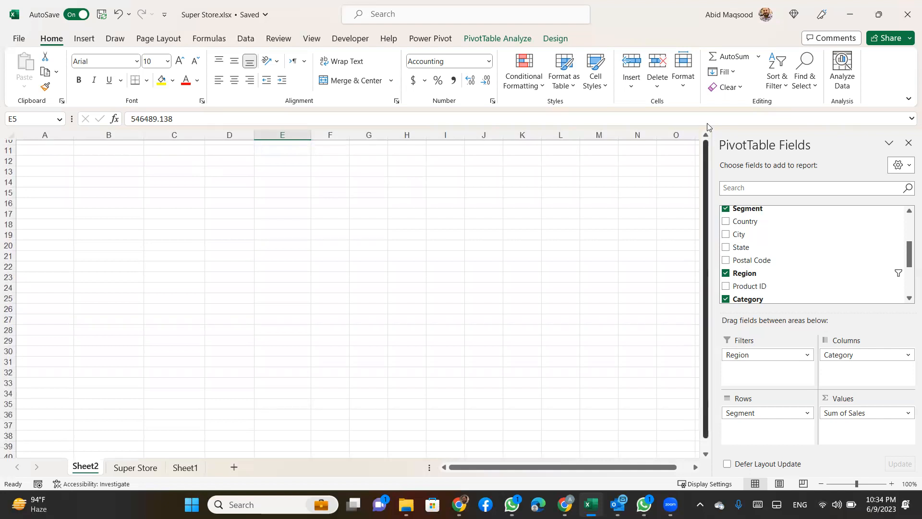
pyautogui.scroll(3, 290, 291)
pyautogui.click(288, 291)
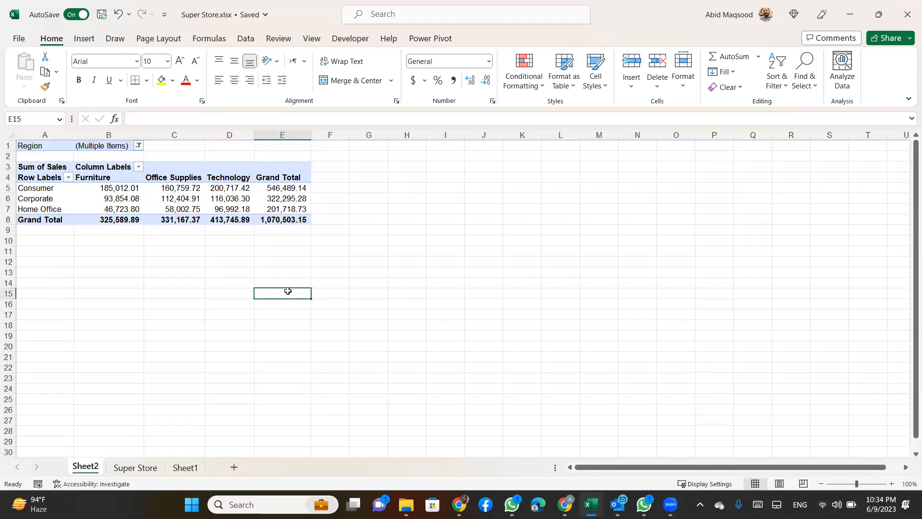
pyautogui.hotkey('ctrl', 'Up')
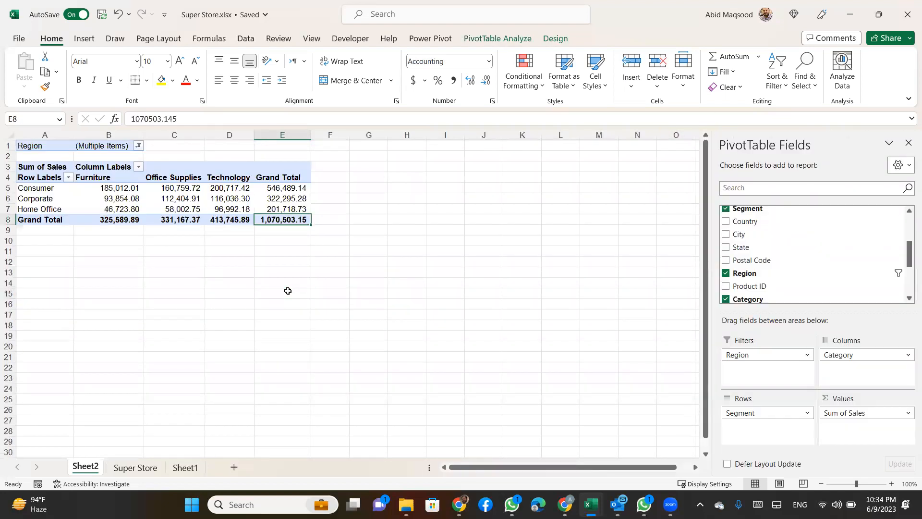
pyautogui.click(116, 196)
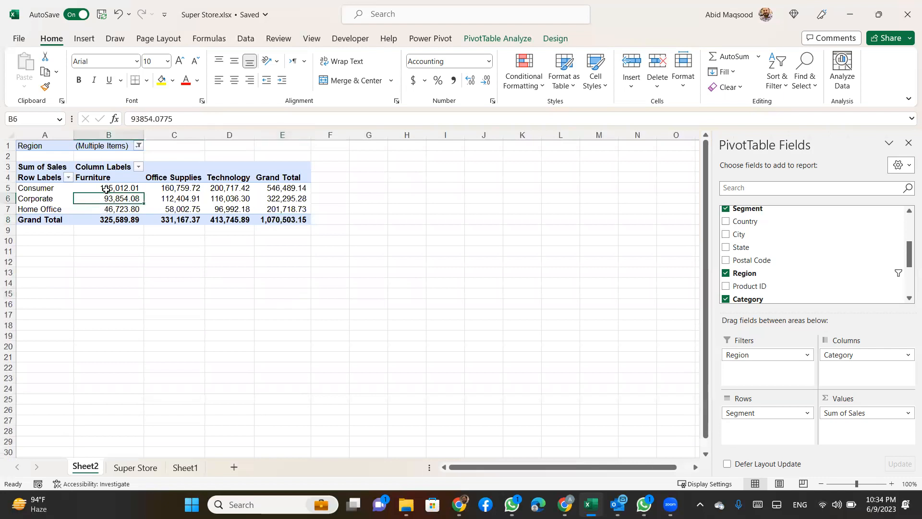
# Insert a Region slicer for the PivotTable and clear its filter to include all regions.
pyautogui.click(85, 37)
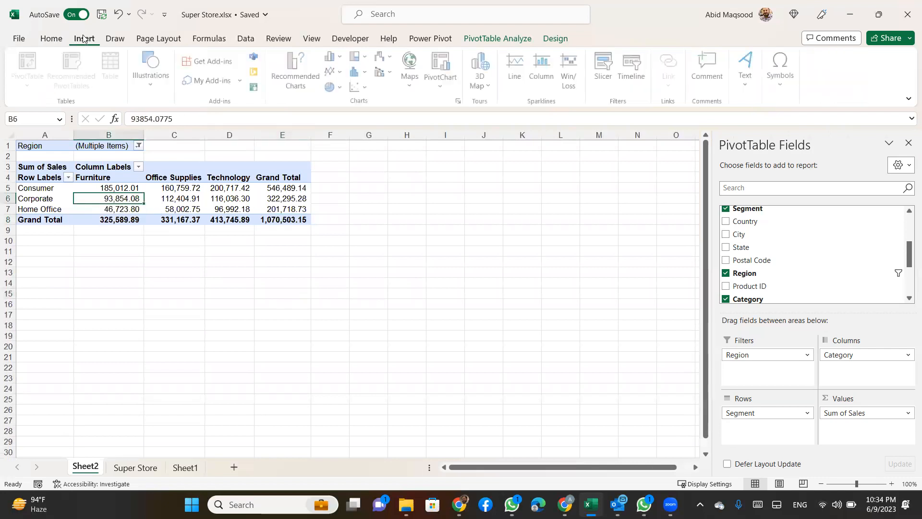
pyautogui.click(605, 65)
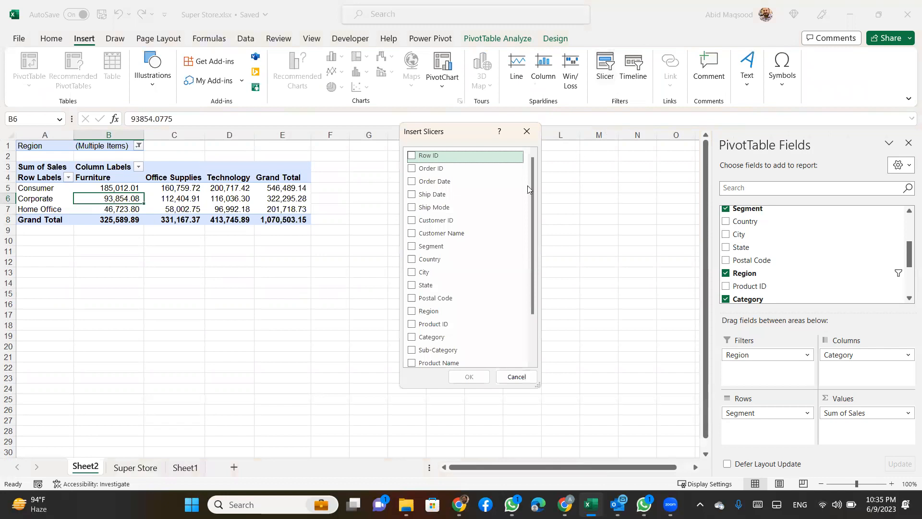
pyautogui.moveTo(533, 182); pyautogui.dragTo(528, 248)
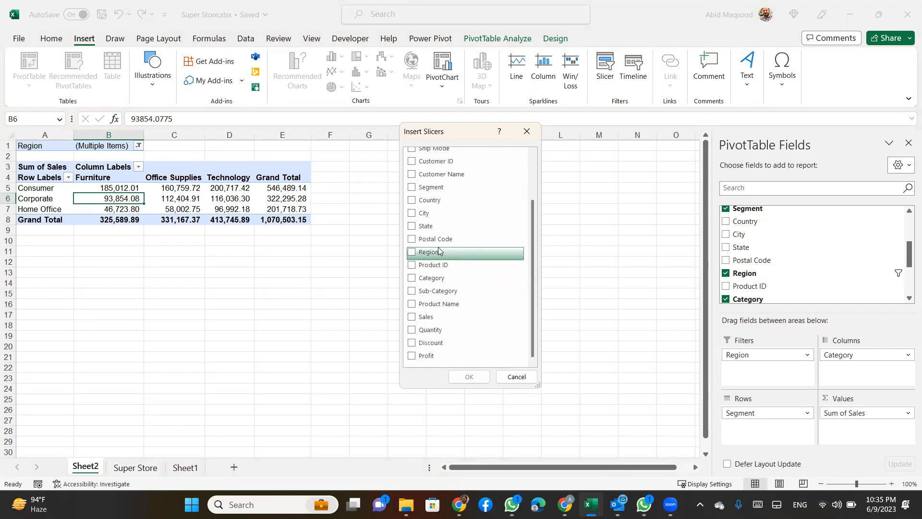
pyautogui.click(411, 253)
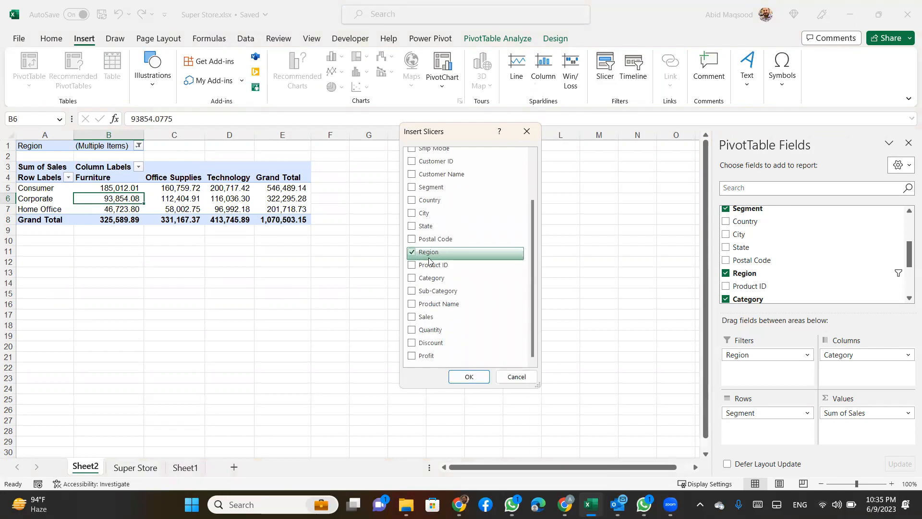
pyautogui.click(473, 376)
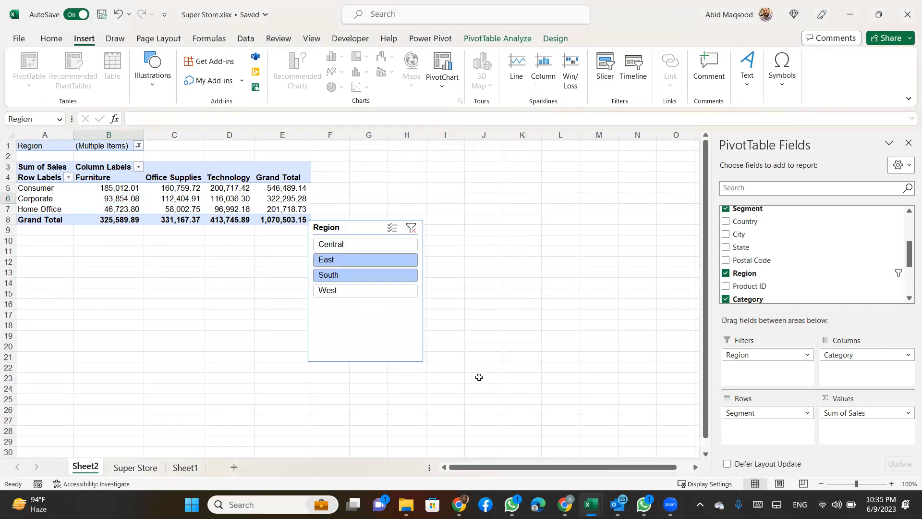
pyautogui.click(411, 229)
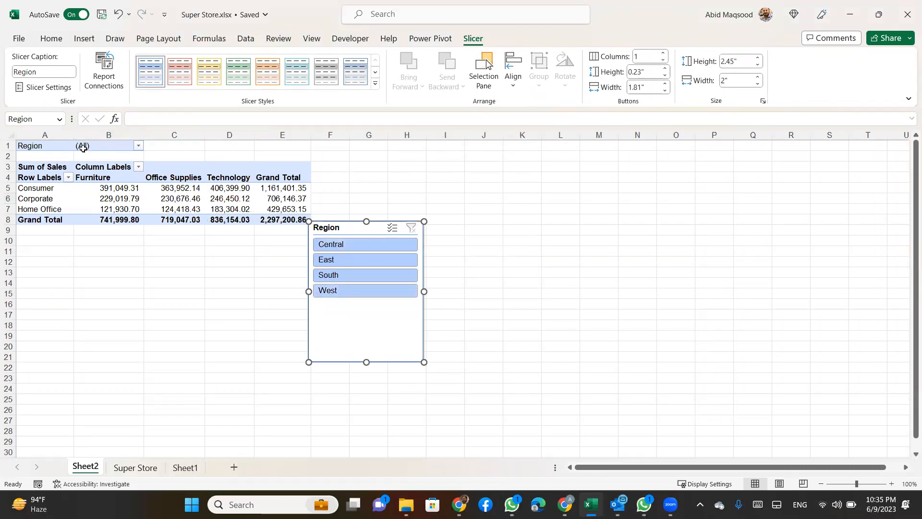
# Move the Region slicer to columns I to K beside the PivotTable and shorten it to about 1.66 inches high.
pyautogui.moveTo(338, 222); pyautogui.dragTo(461, 149)
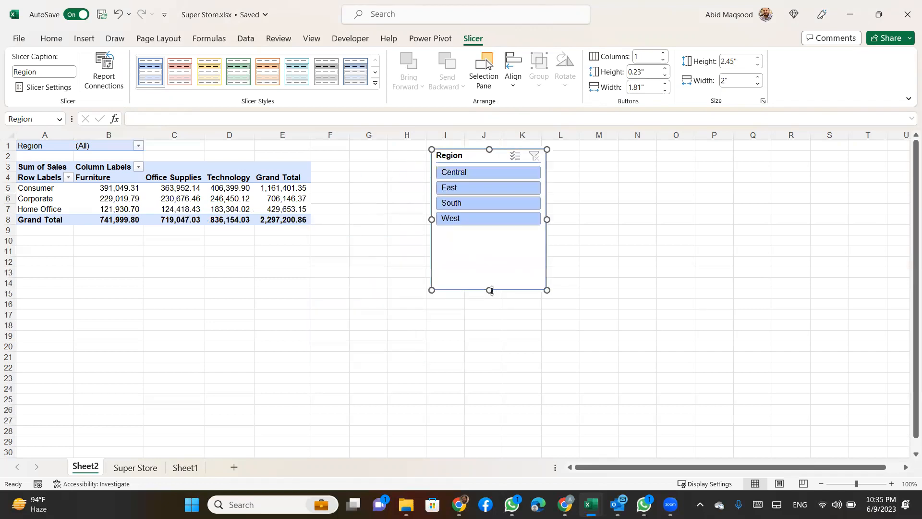
pyautogui.moveTo(490, 290); pyautogui.dragTo(490, 245)
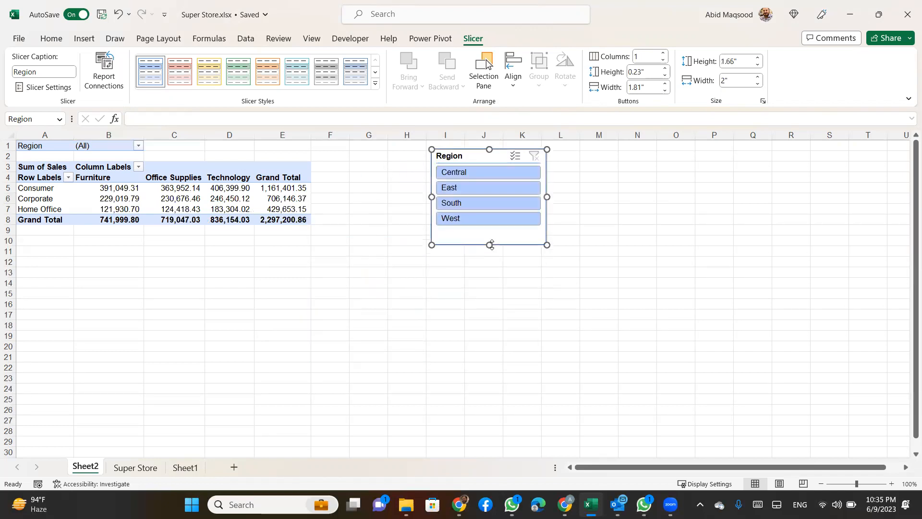
pyautogui.click(434, 274)
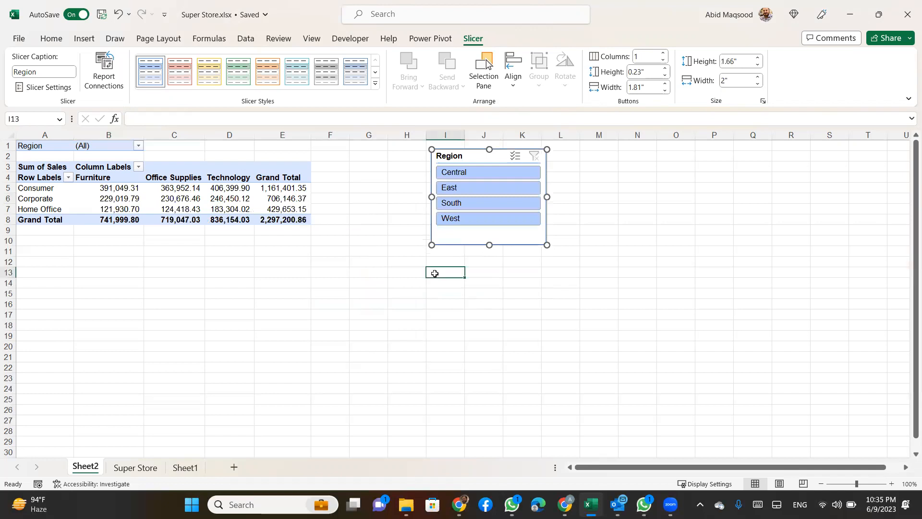
# Filter the PivotTable by West, South, East and Central in turn with the Region slicer, and clear the filter.
pyautogui.click(472, 215)
pyautogui.click(472, 207)
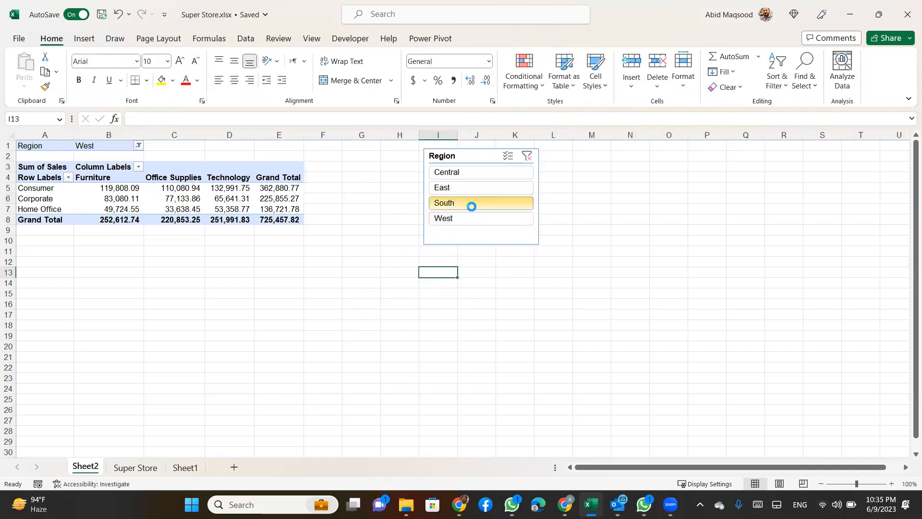
pyautogui.click(461, 189)
pyautogui.click(466, 174)
pyautogui.click(527, 156)
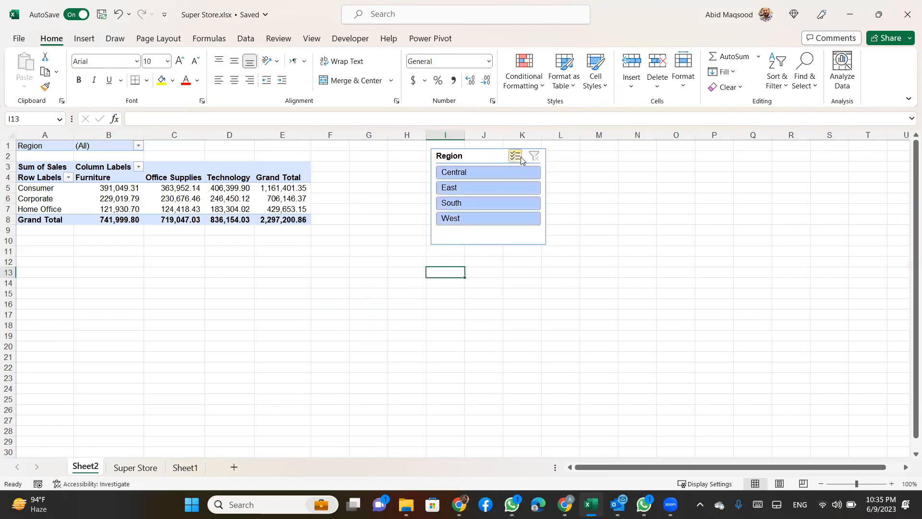
# Turn on the Region slicer's multi-select, exclude East, South and West, and restore all regions.
pyautogui.click(515, 157)
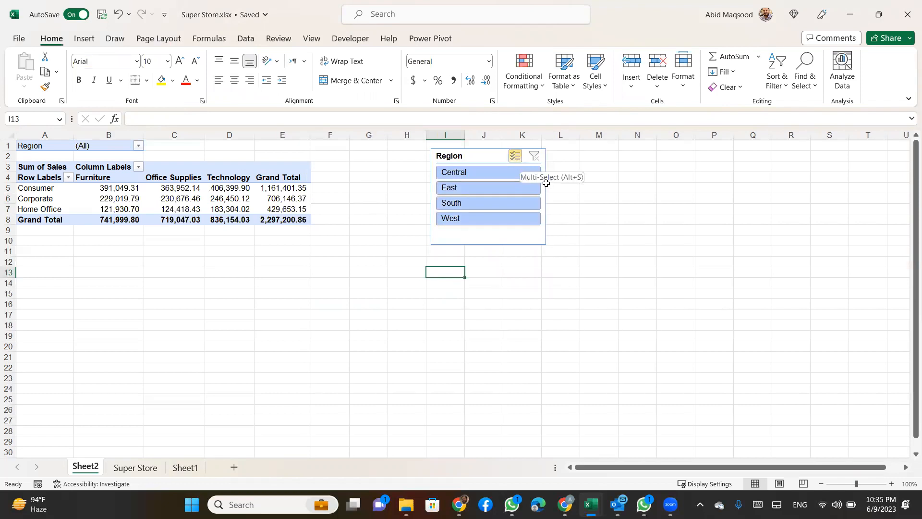
pyautogui.click(457, 189)
pyautogui.click(459, 203)
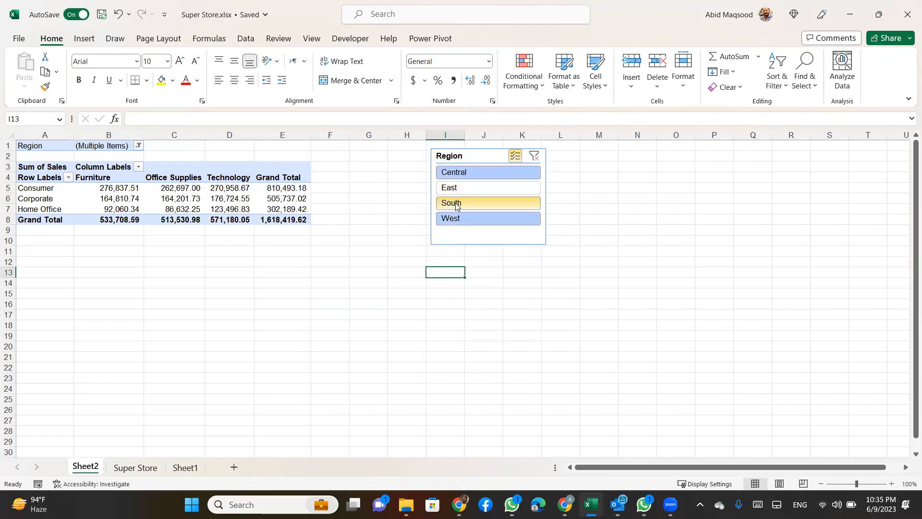
pyautogui.click(488, 219)
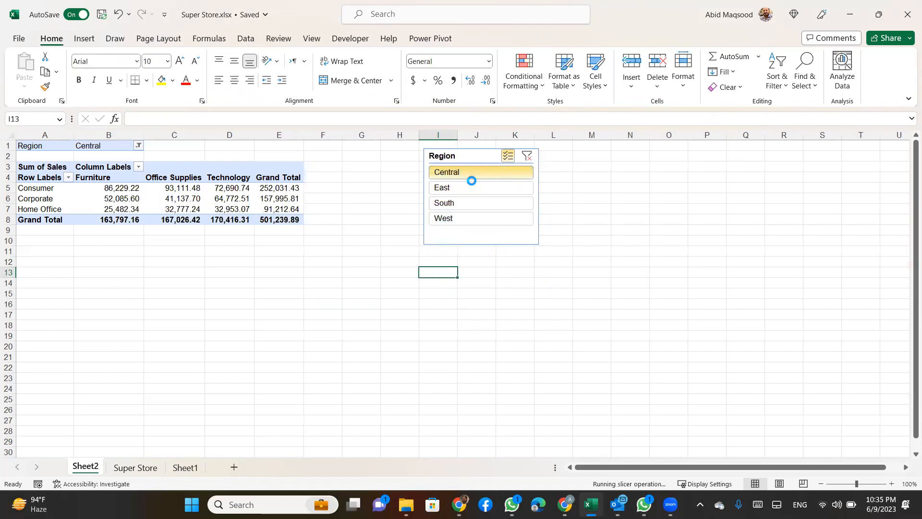
pyautogui.click(469, 178)
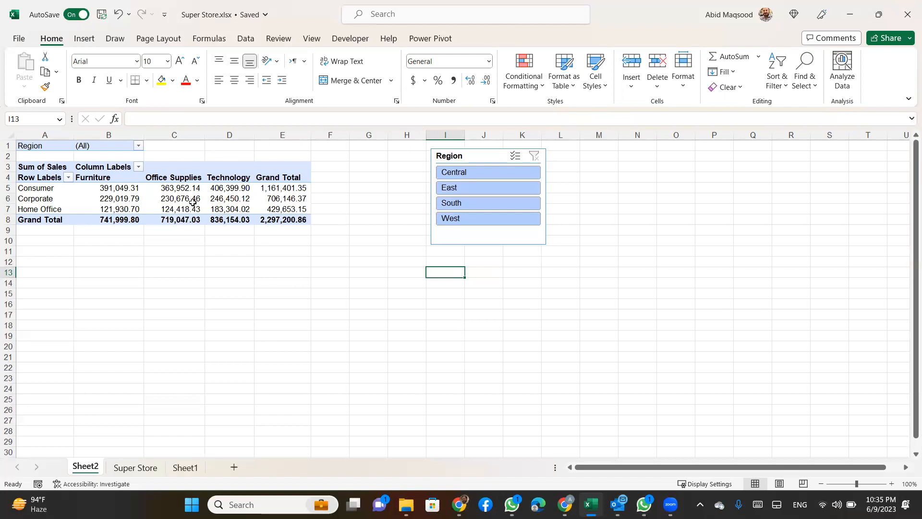
pyautogui.moveTo(193, 203)
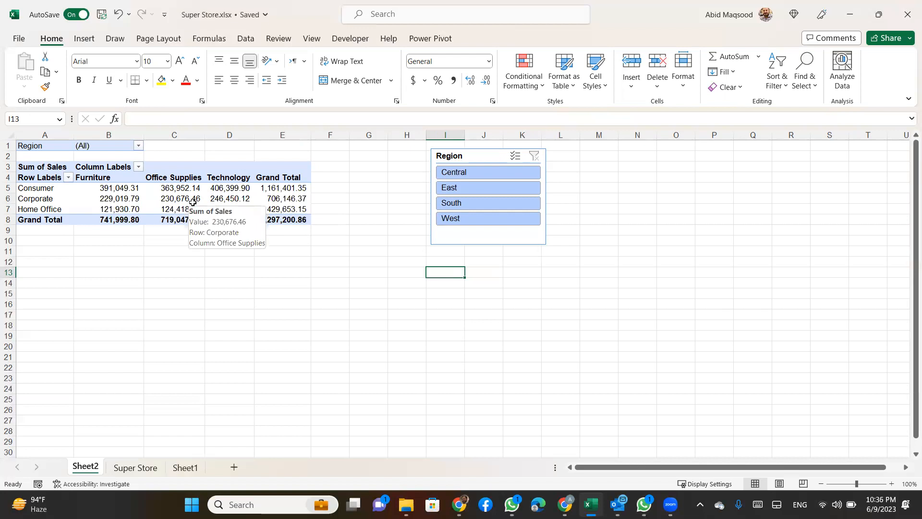
pyautogui.click(52, 277)
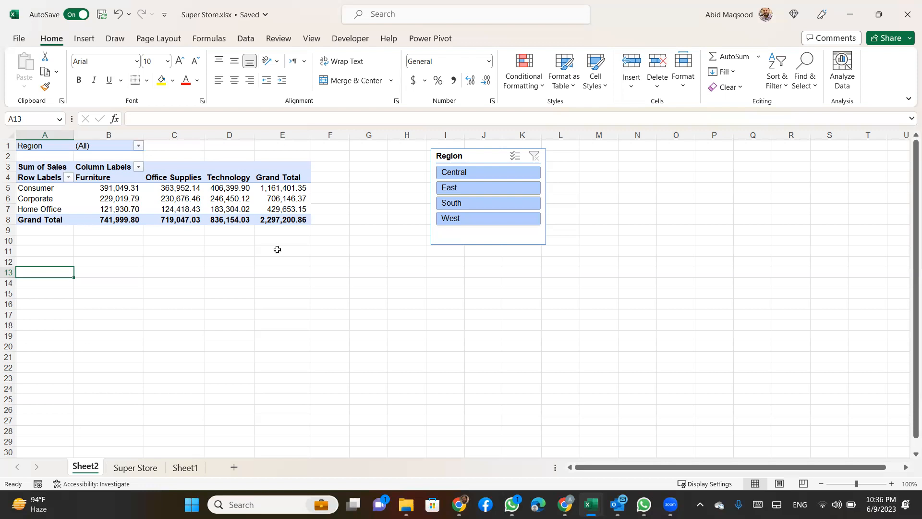
# Move the Region slicer directly below the PivotTable, starting at about row 10 in columns A and B.
pyautogui.moveTo(228, 218)
pyautogui.click(483, 158)
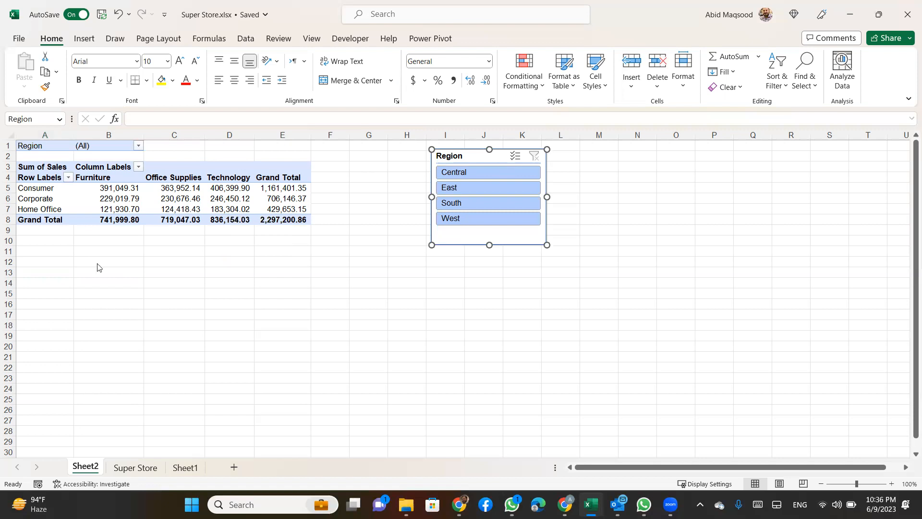
pyautogui.click(54, 250)
pyautogui.moveTo(43, 186); pyautogui.dragTo(42, 210)
pyautogui.click(41, 270)
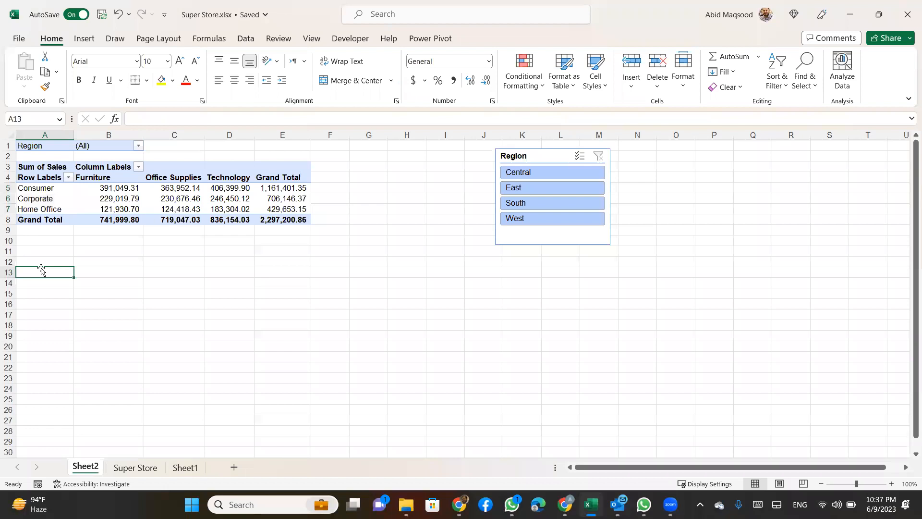
pyautogui.moveTo(514, 156); pyautogui.dragTo(55, 241)
# Start a UNIQUE formula in cell I3, replacing the mistakenly chosen UNICHAR function.
pyautogui.click(450, 165)
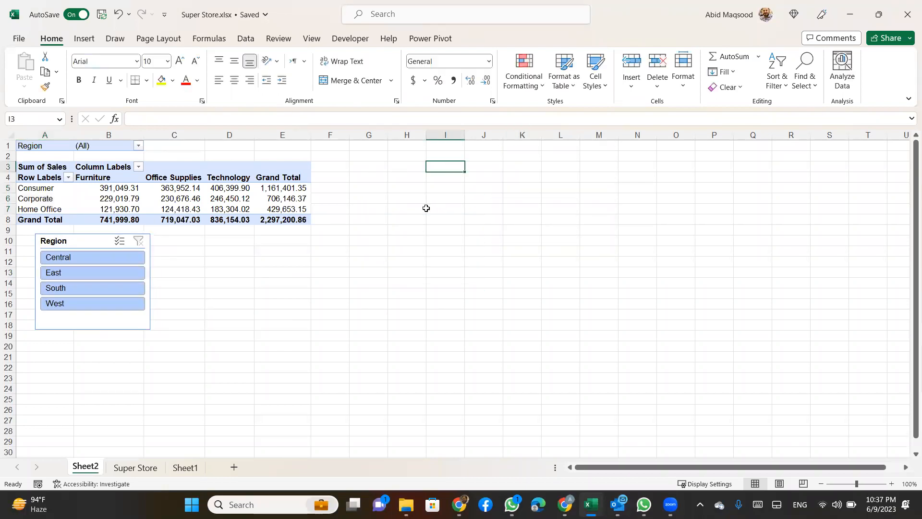
pyautogui.write('=UNICHAR(')
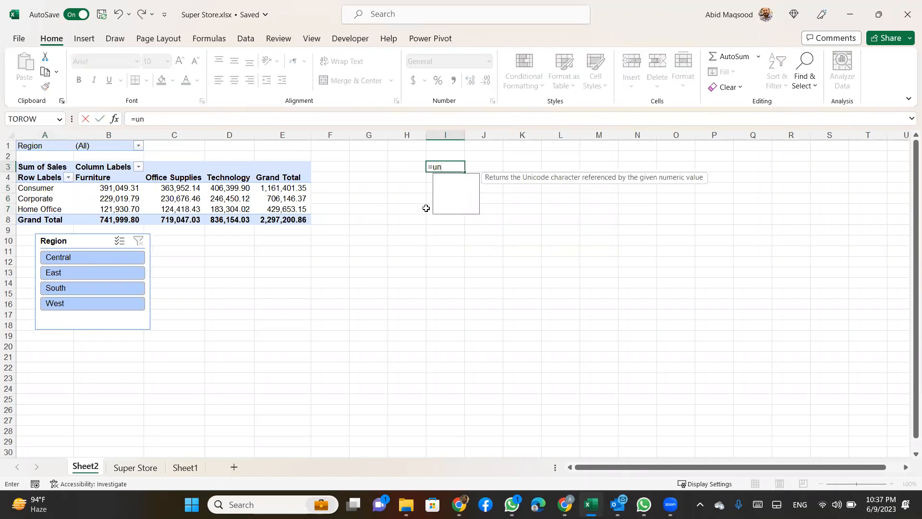
pyautogui.press('BackSpace')
pyautogui.press('BackSpace')
pyautogui.press('BackSpace')
pyautogui.press('BackSpace')
pyautogui.press('BackSpace')
pyautogui.press('BackSpace')
pyautogui.press('Down')
pyautogui.press('Tab')
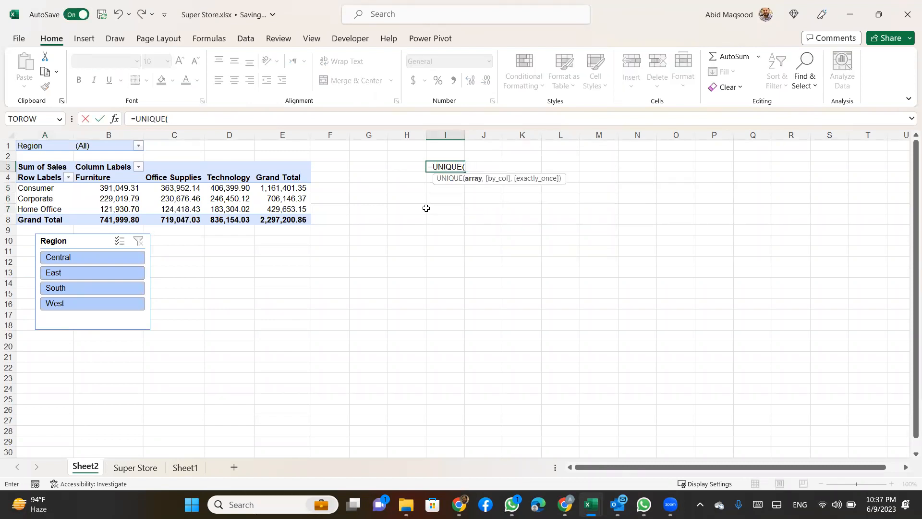